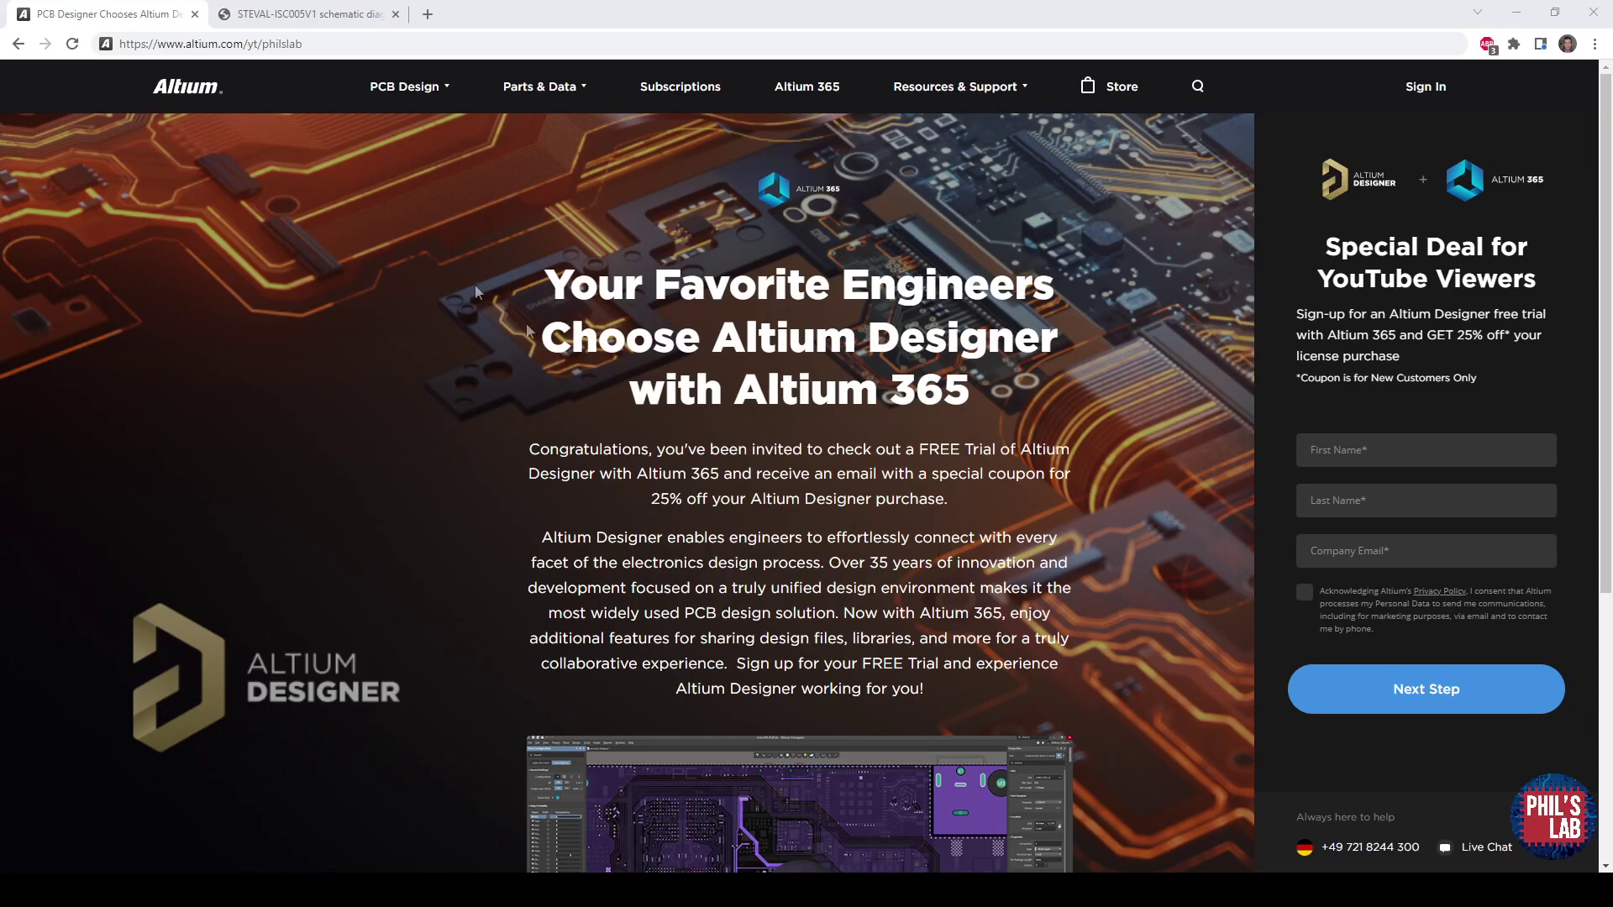
Highlight the free-trial sign-up page's address in Chrome, then clear the selection.
drag(312, 51, 116, 51)
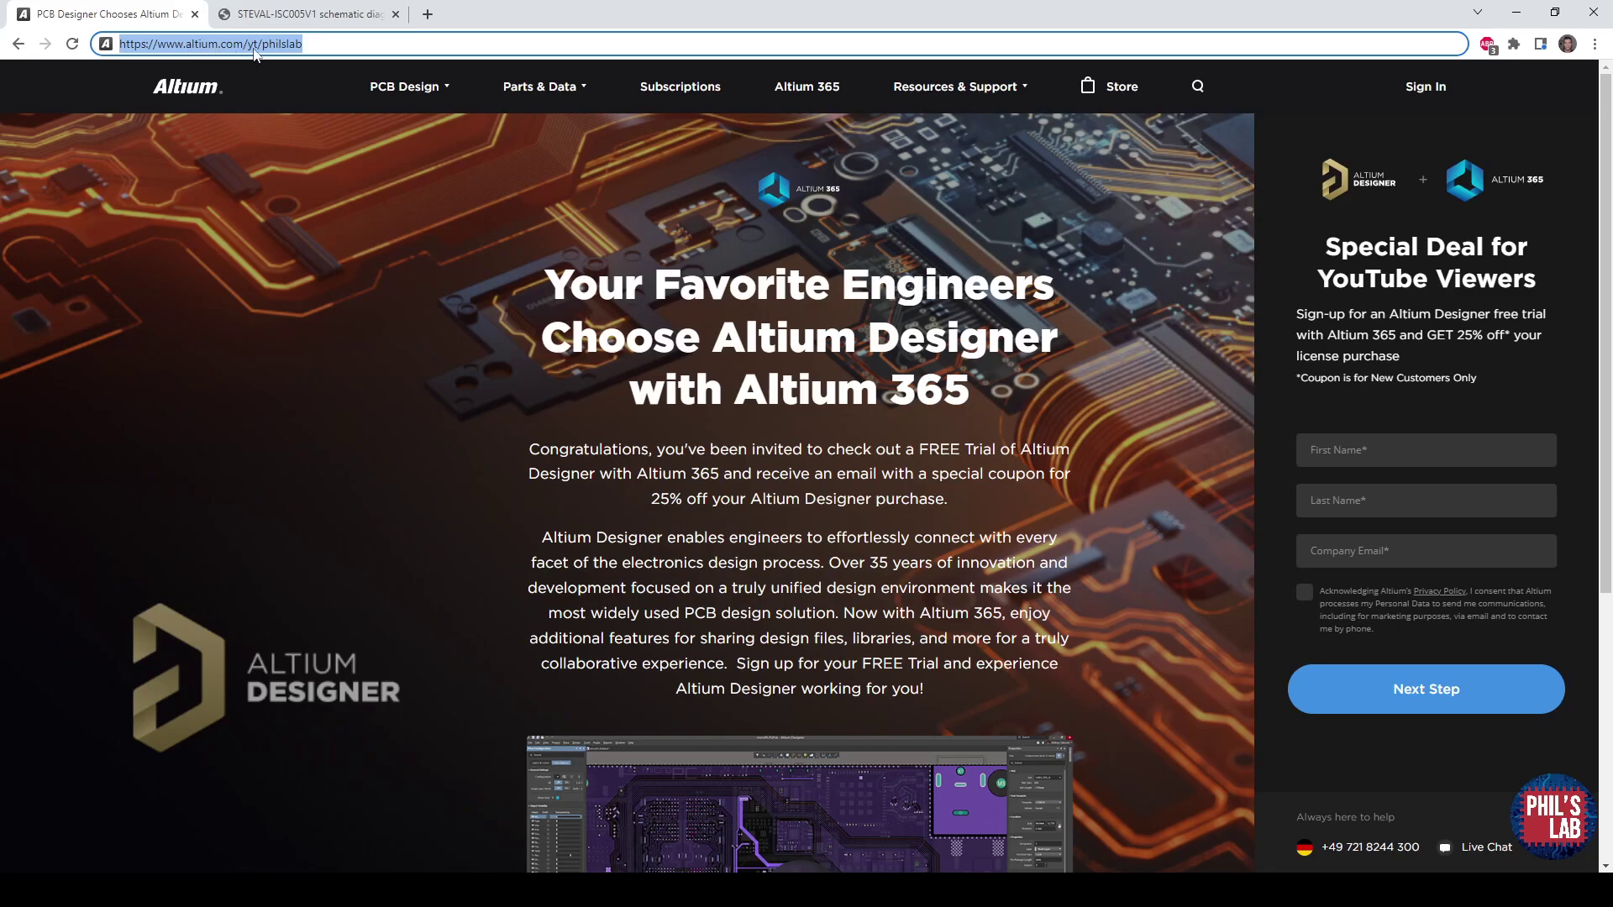
click(347, 40)
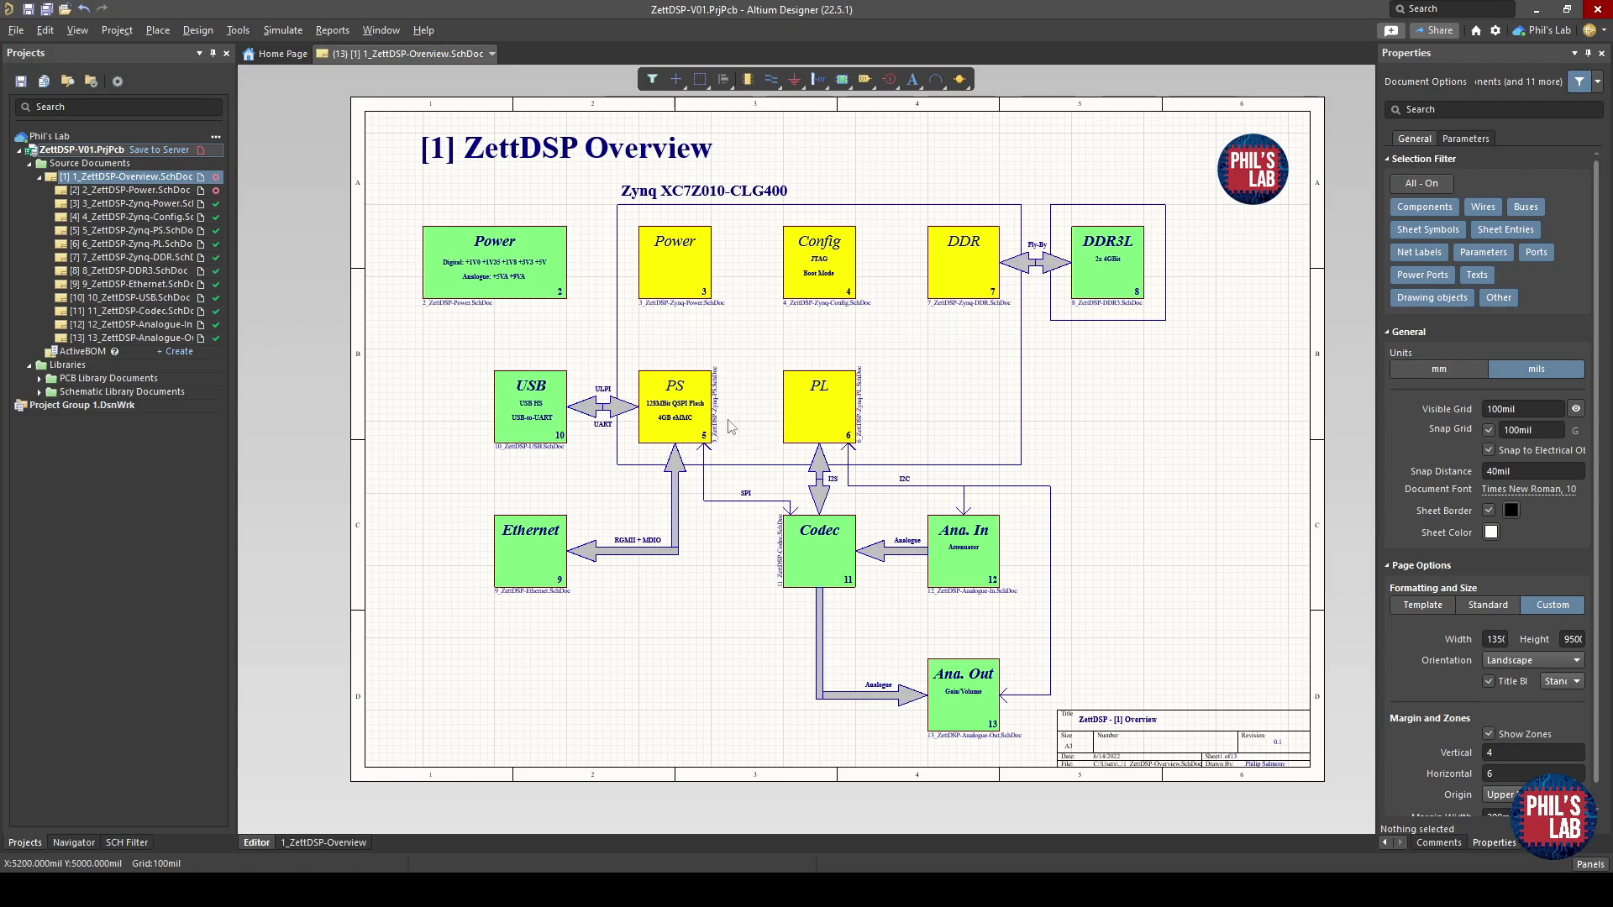
scroll(709, 420, up, 1)
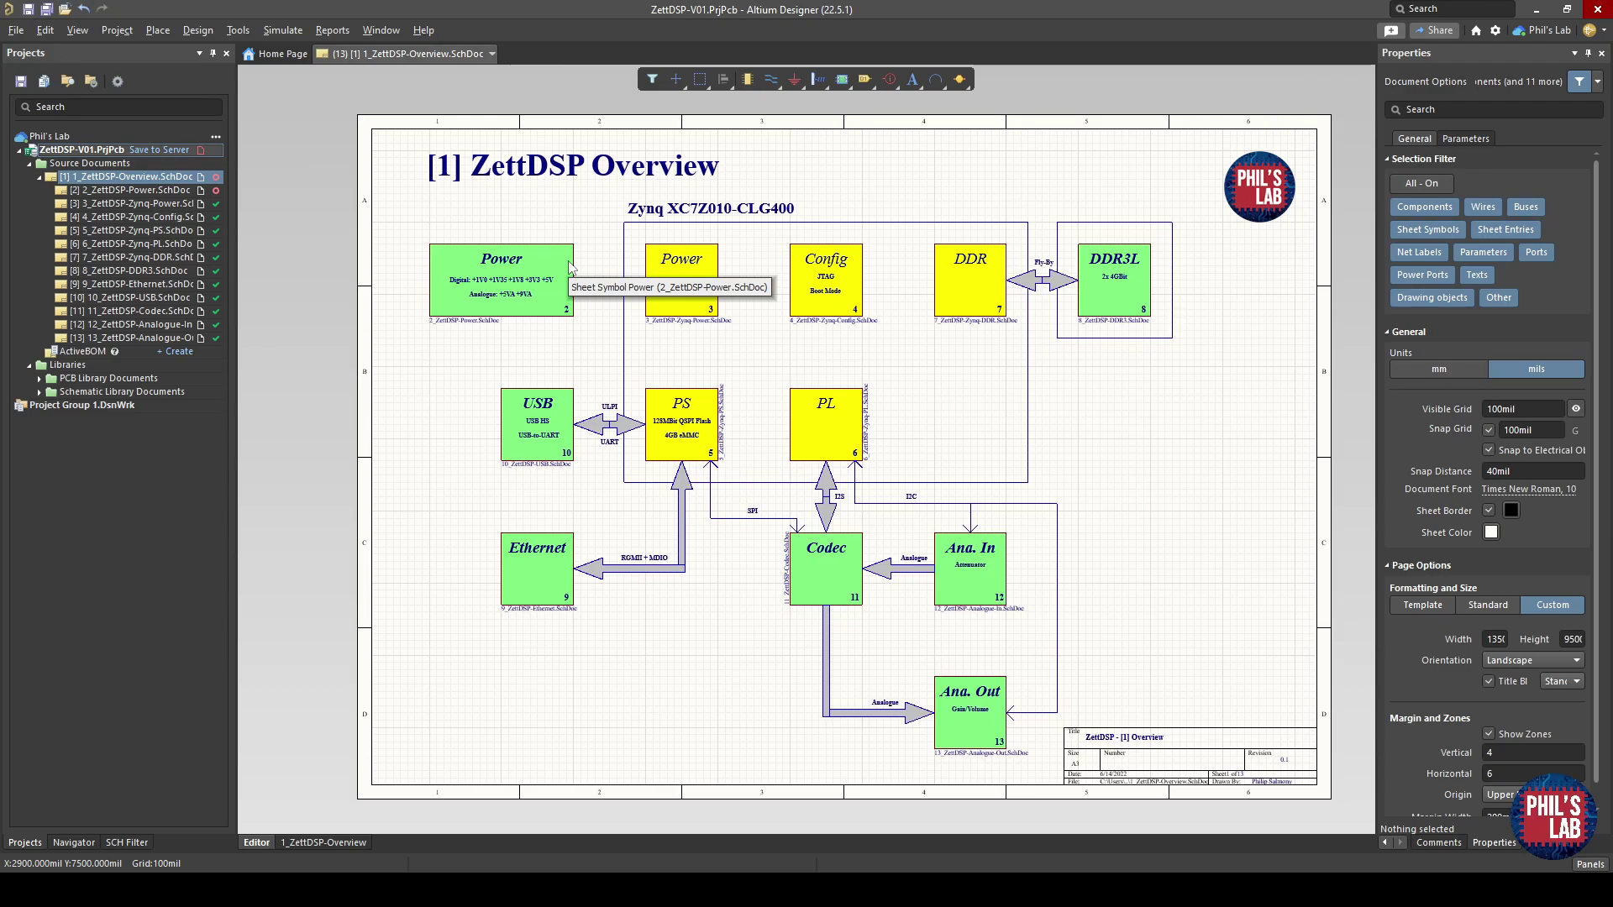
ctrl+scroll(796, 267, up, 2)
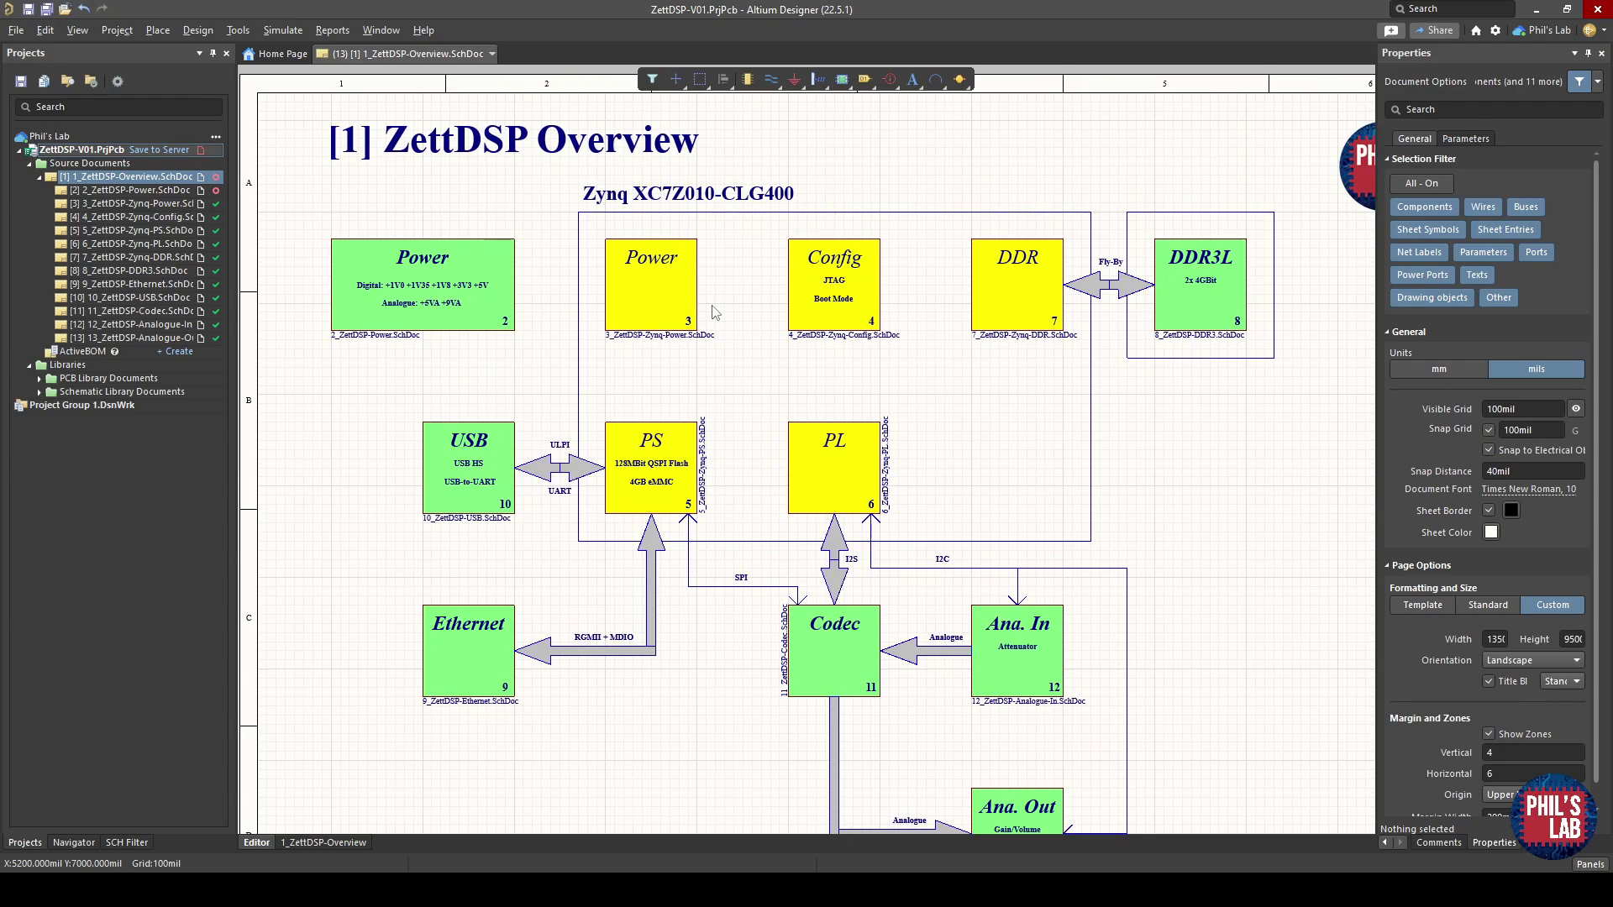
scroll(545, 317, down, 1)
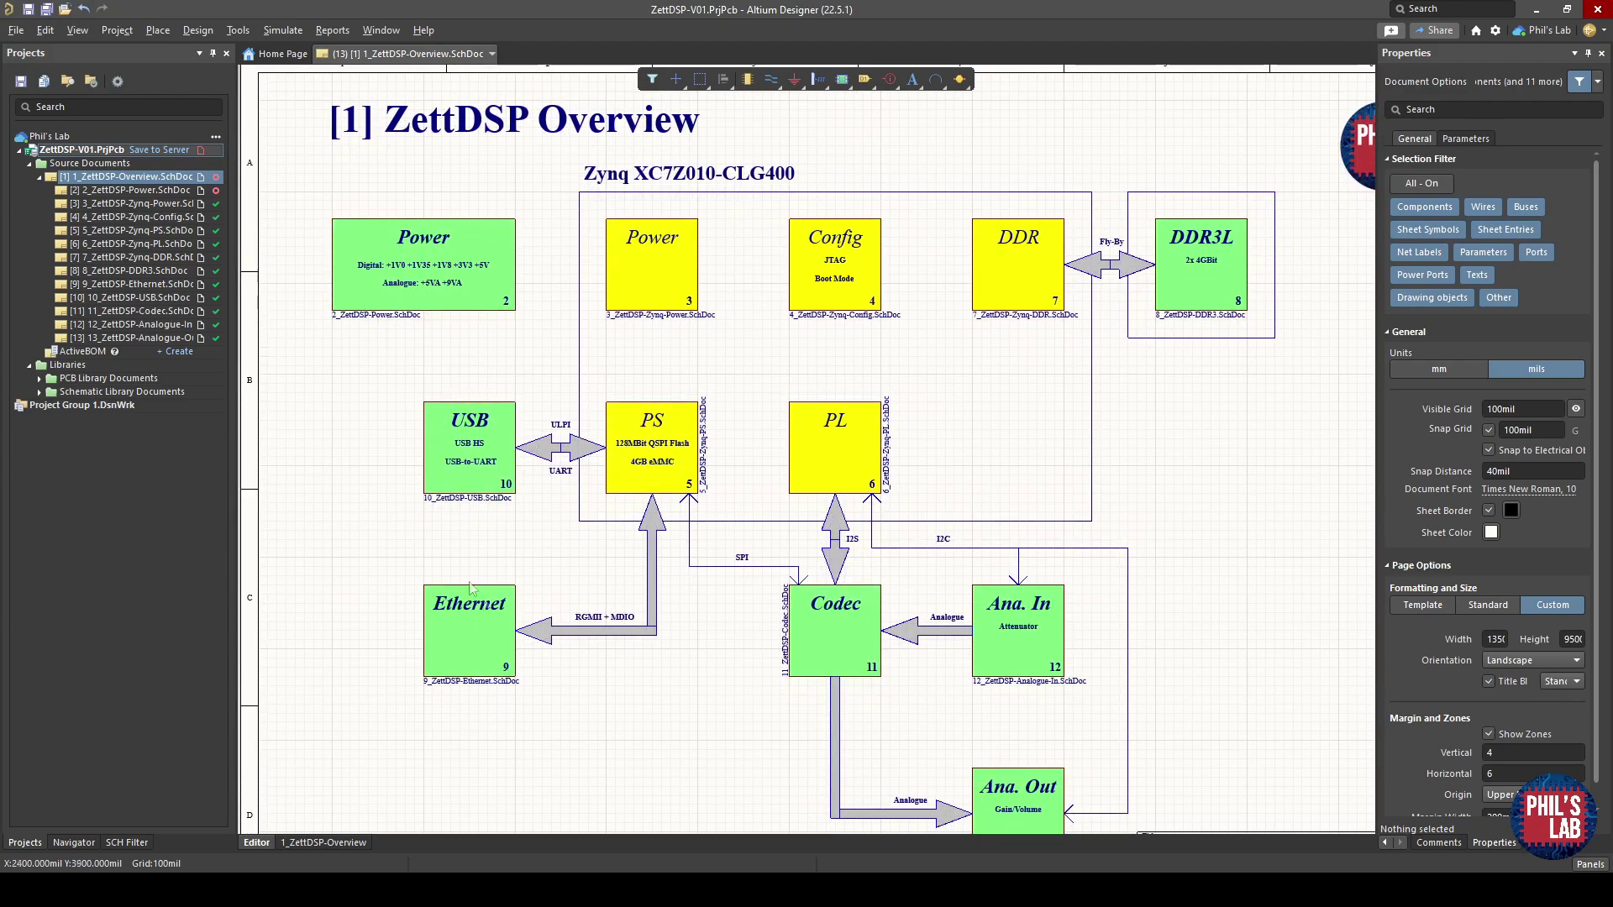
right_drag(618, 604, 536, 573)
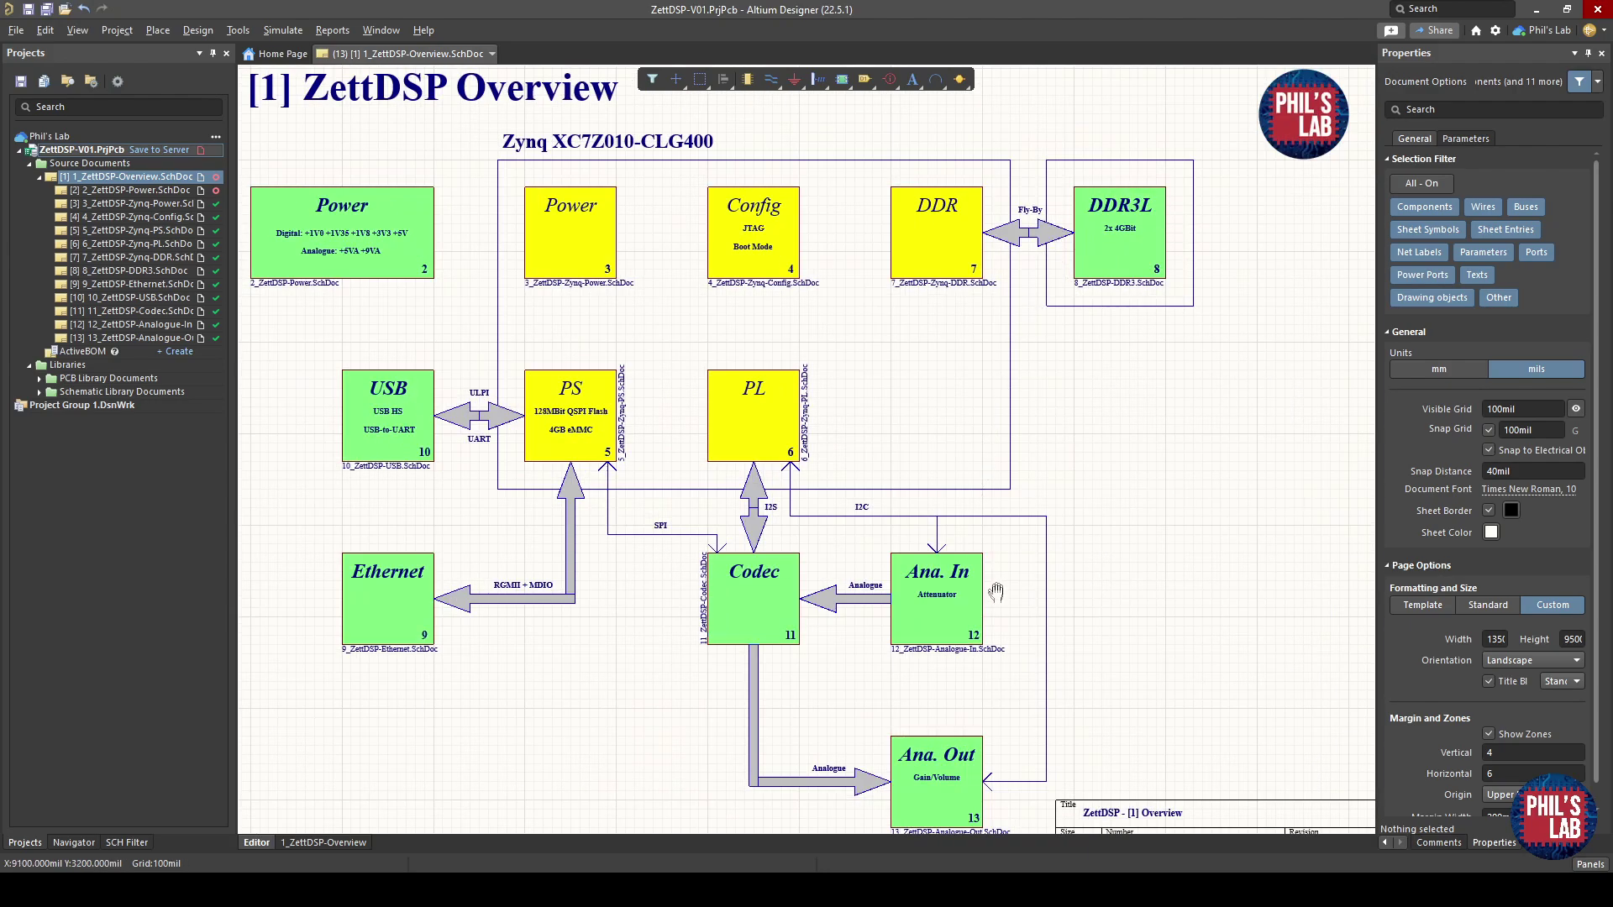
scroll(992, 588, down, 1)
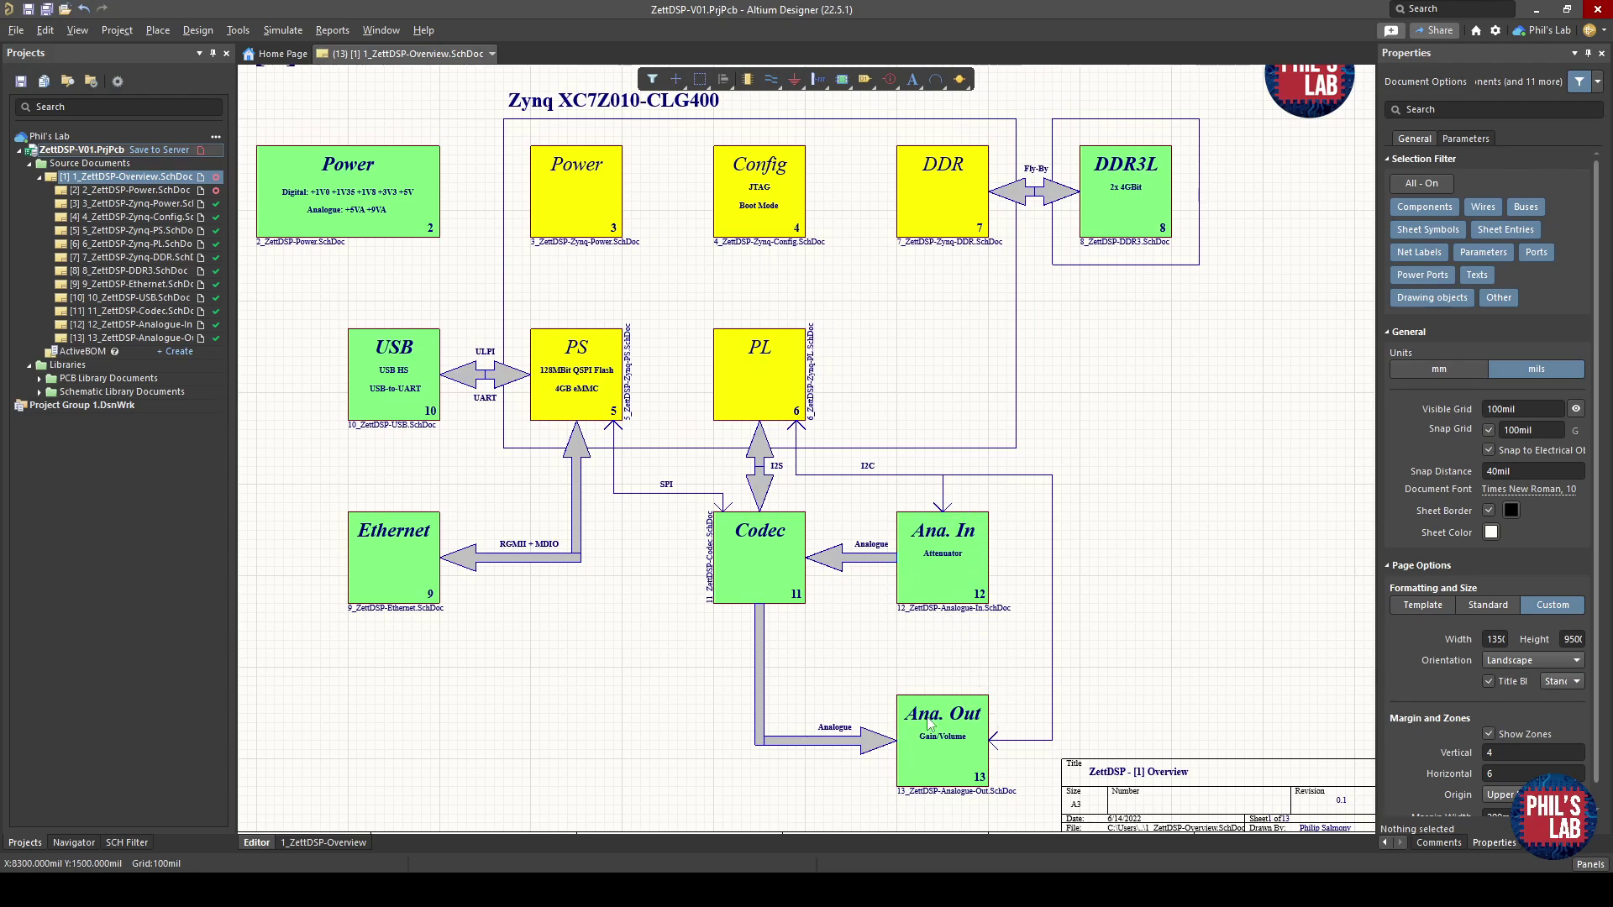
scroll(840, 682, up, 2)
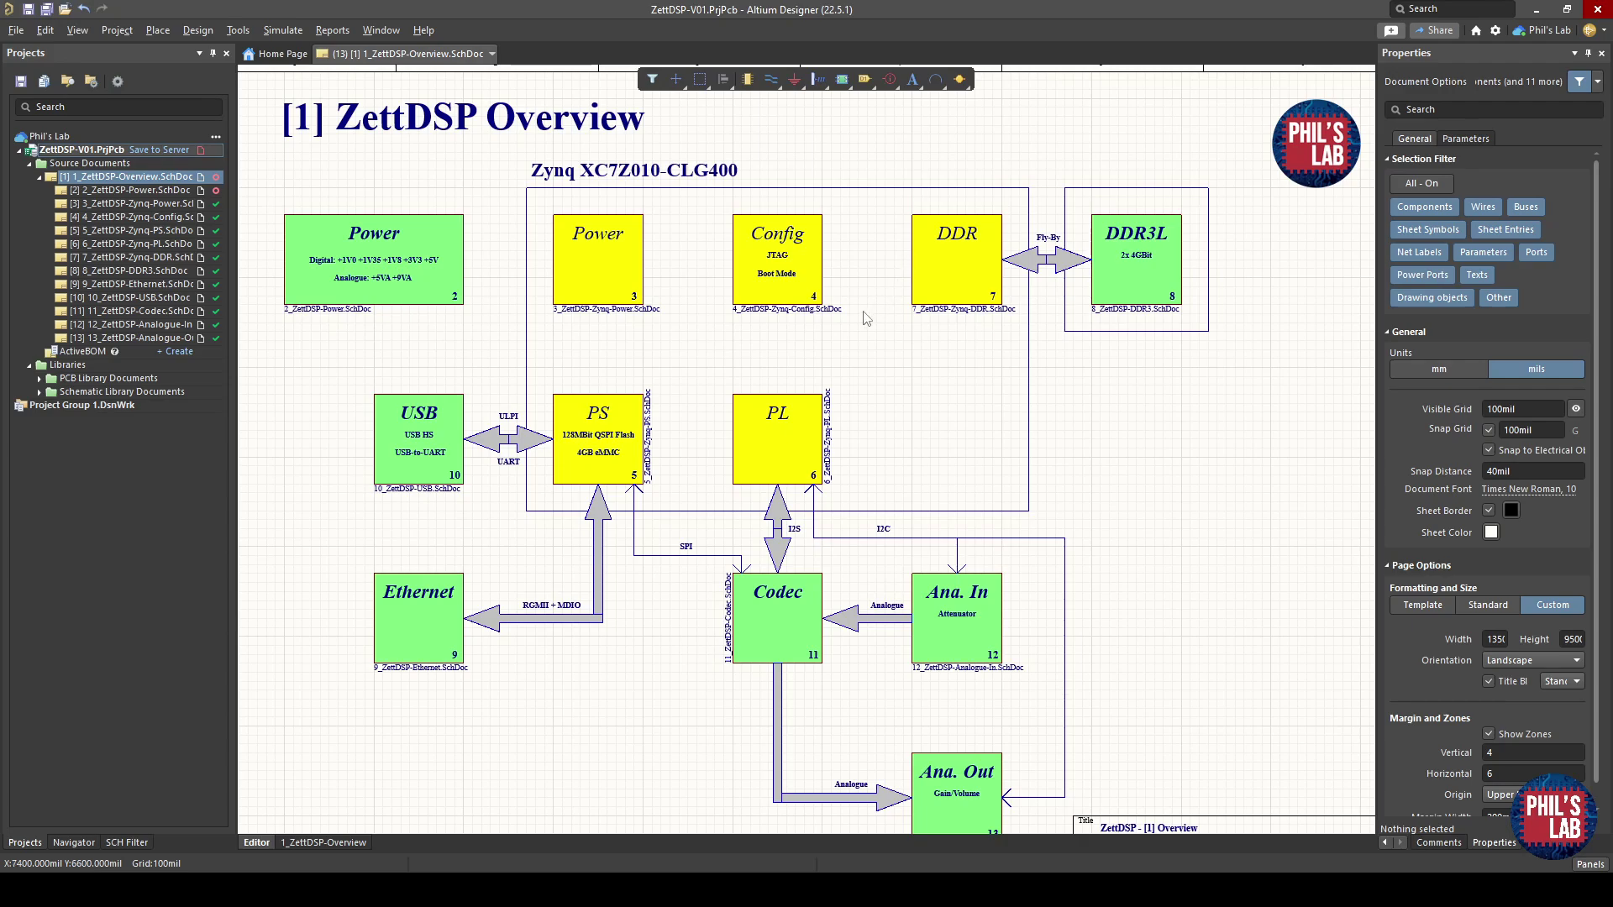
scroll(961, 380, down, 1)
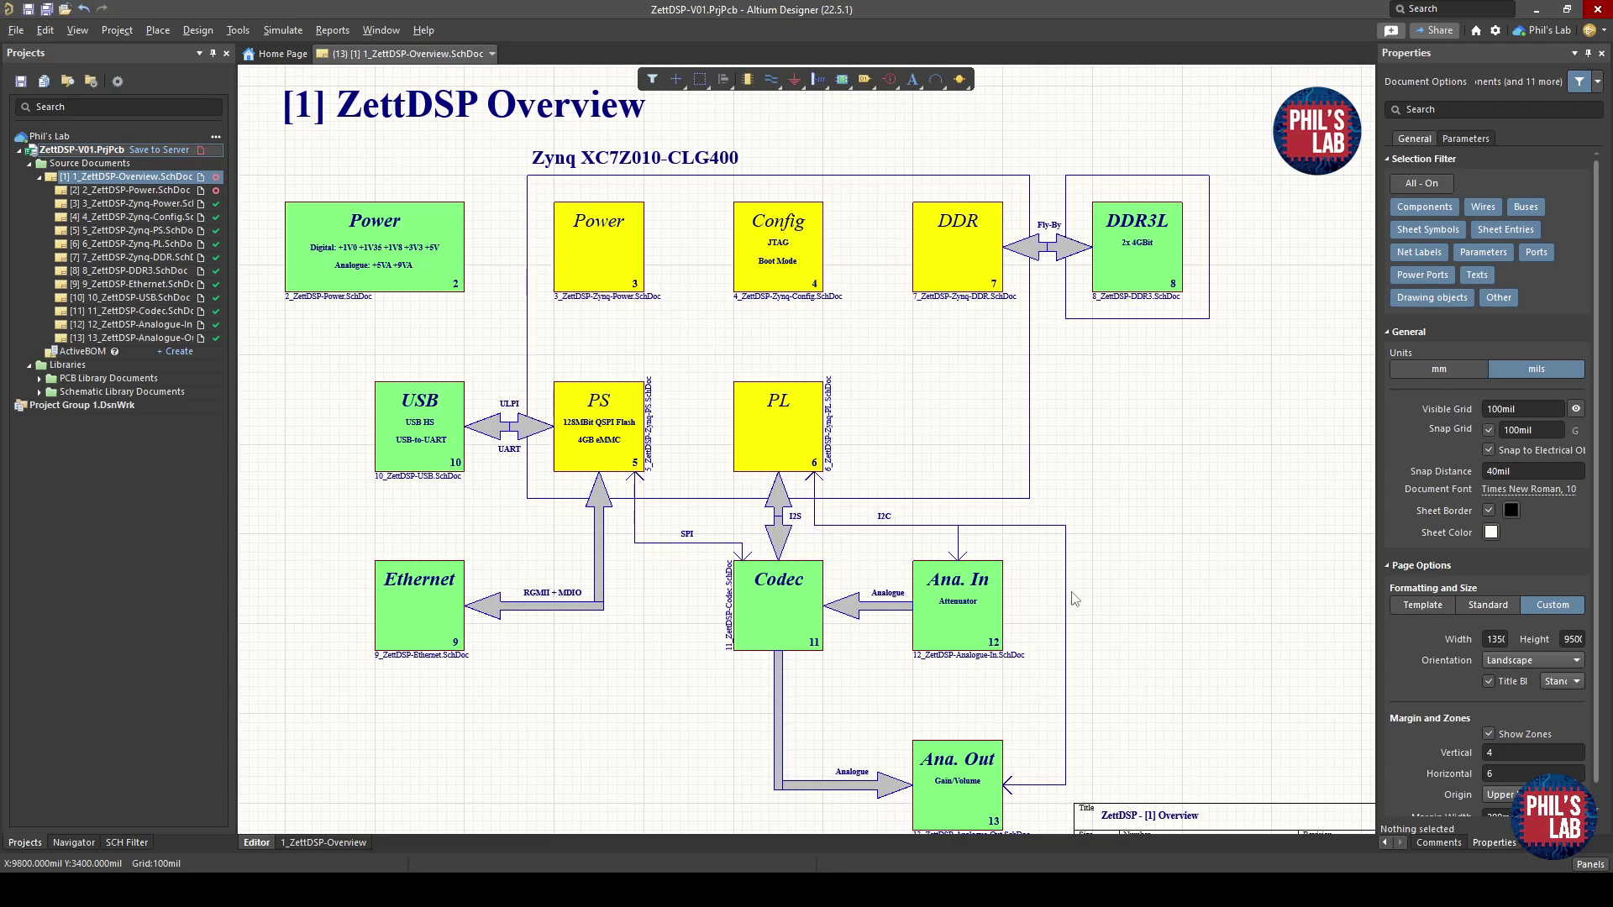
ctrl+scroll(647, 285, up, 2)
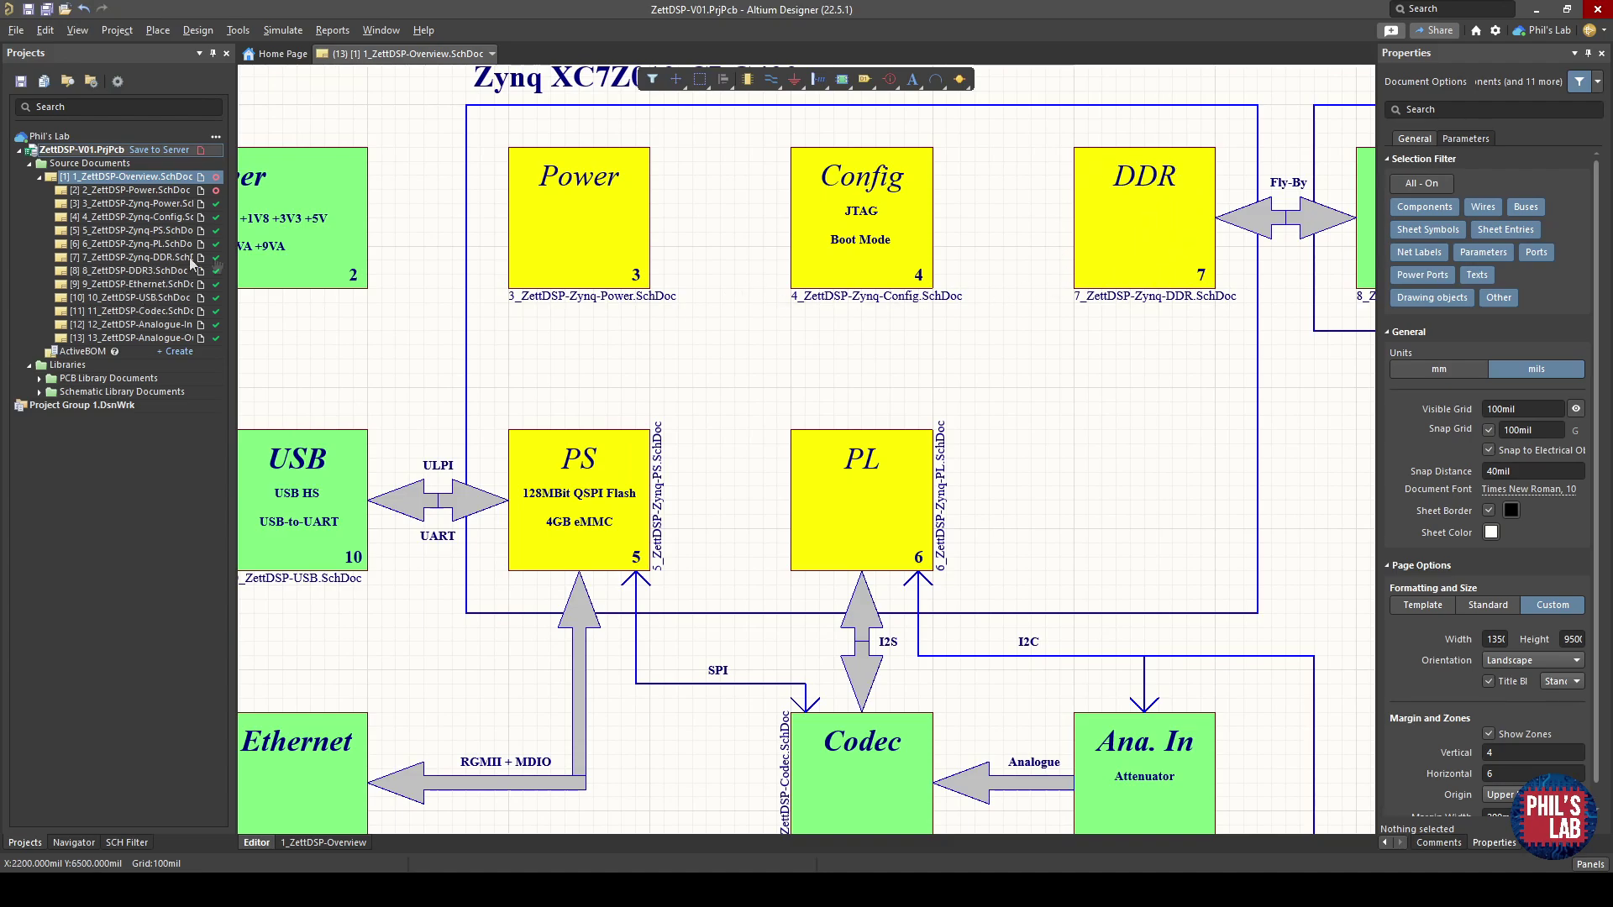
ctrl+scroll(861, 407, down, 2)
scroll(947, 477, up, 1)
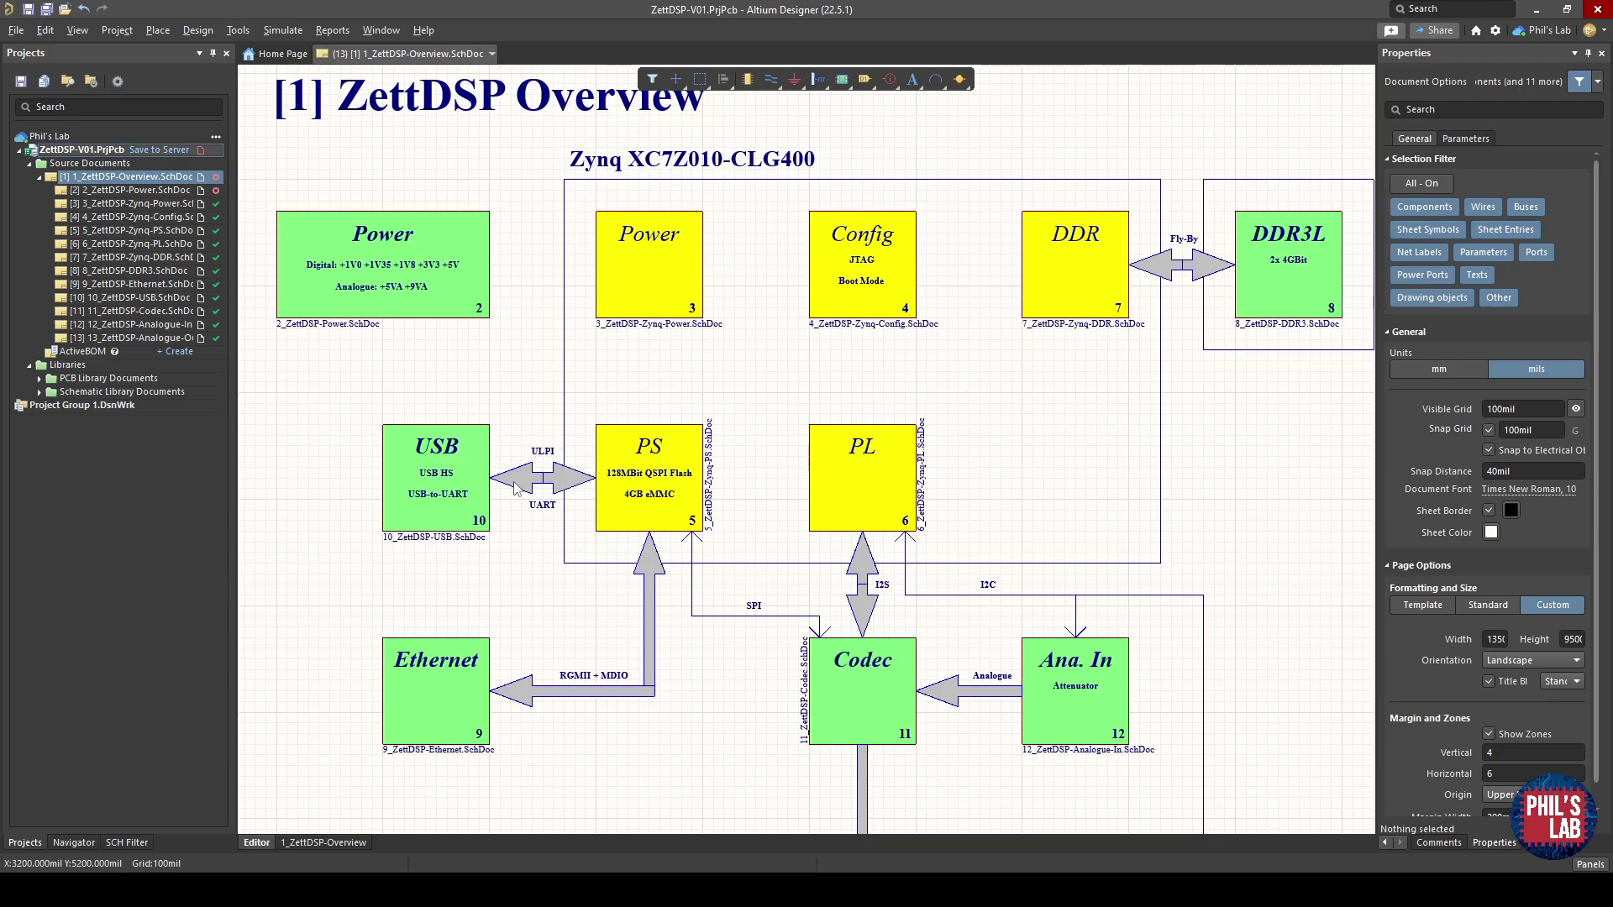
ctrl+scroll(517, 485, up, 2)
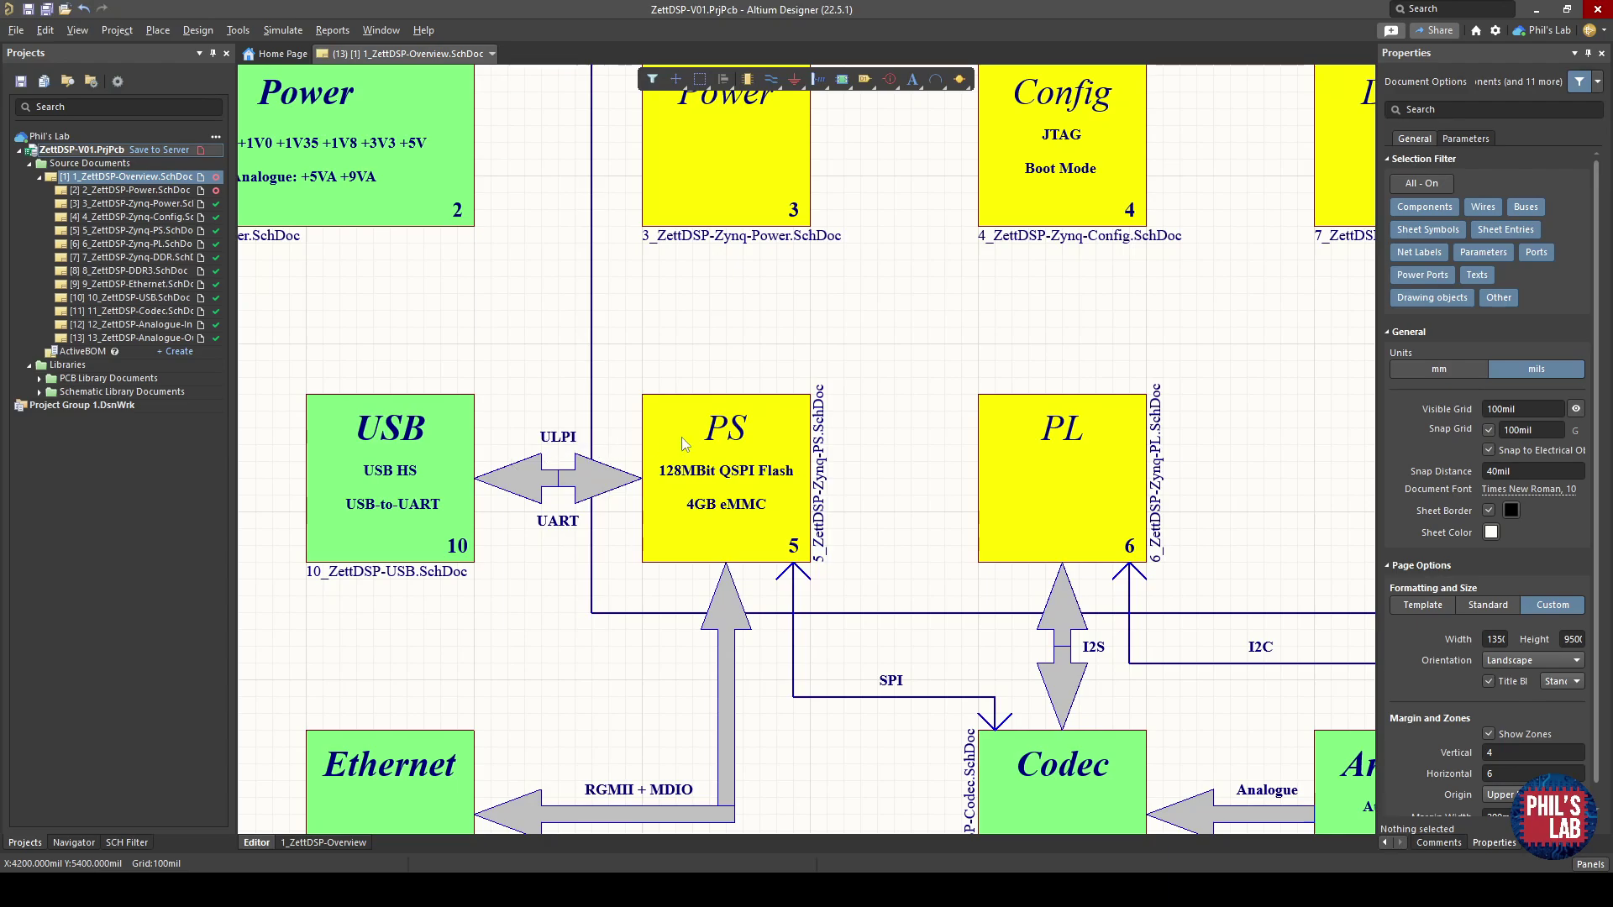
right_drag(952, 658, 769, 526)
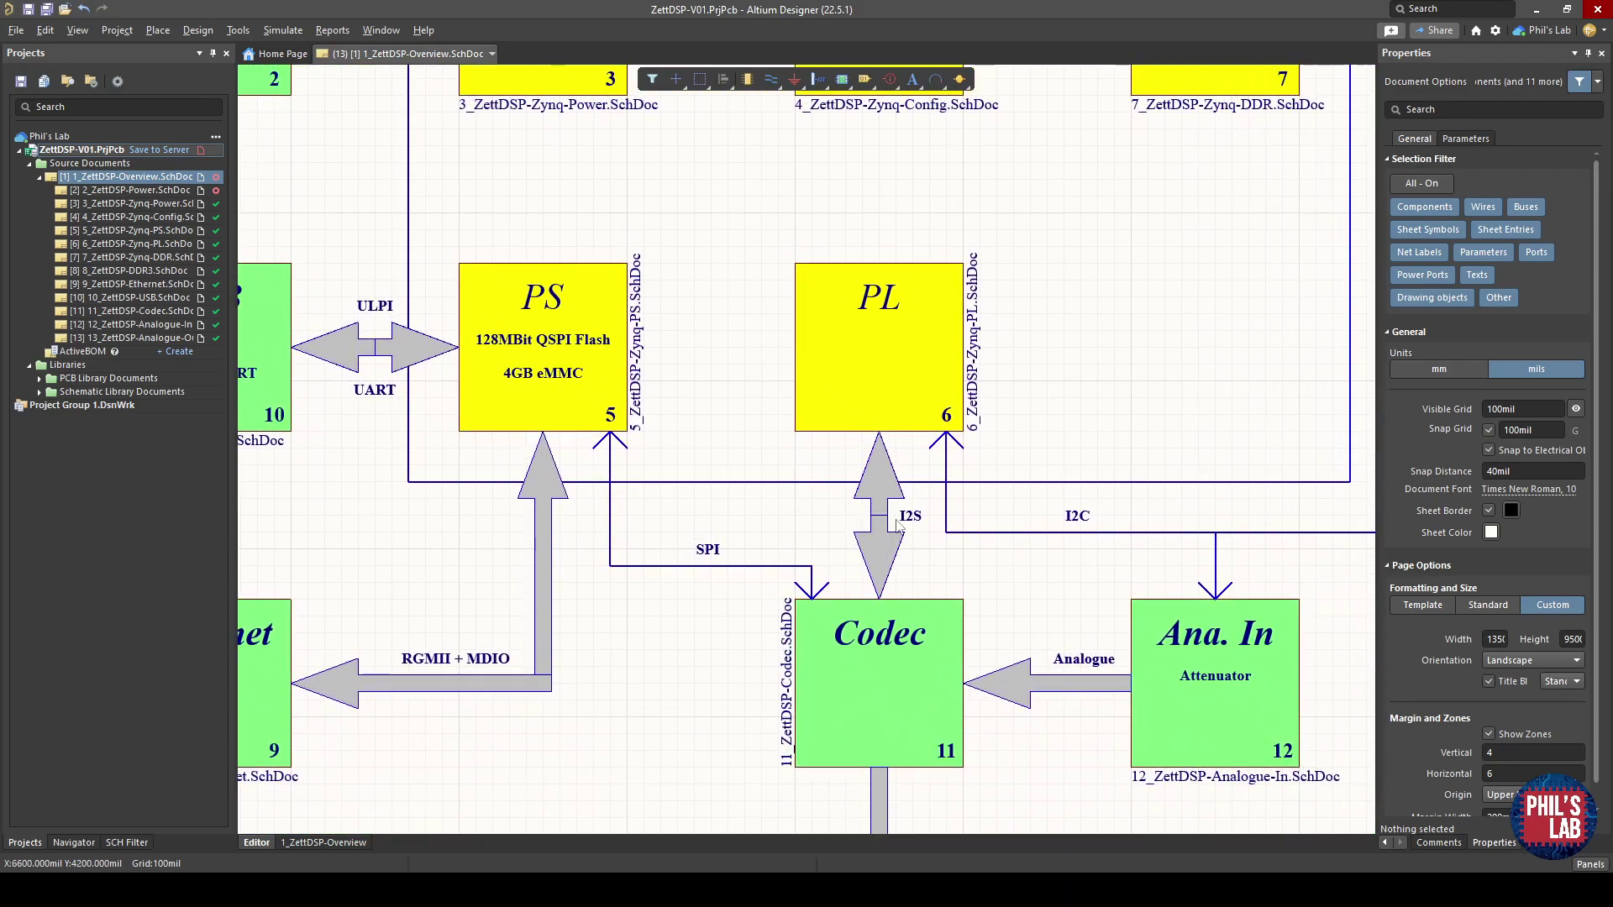
Zoom in on the ZettDSP overview sheet's title block and back out.
ctrl+scroll(903, 536, down, 5)
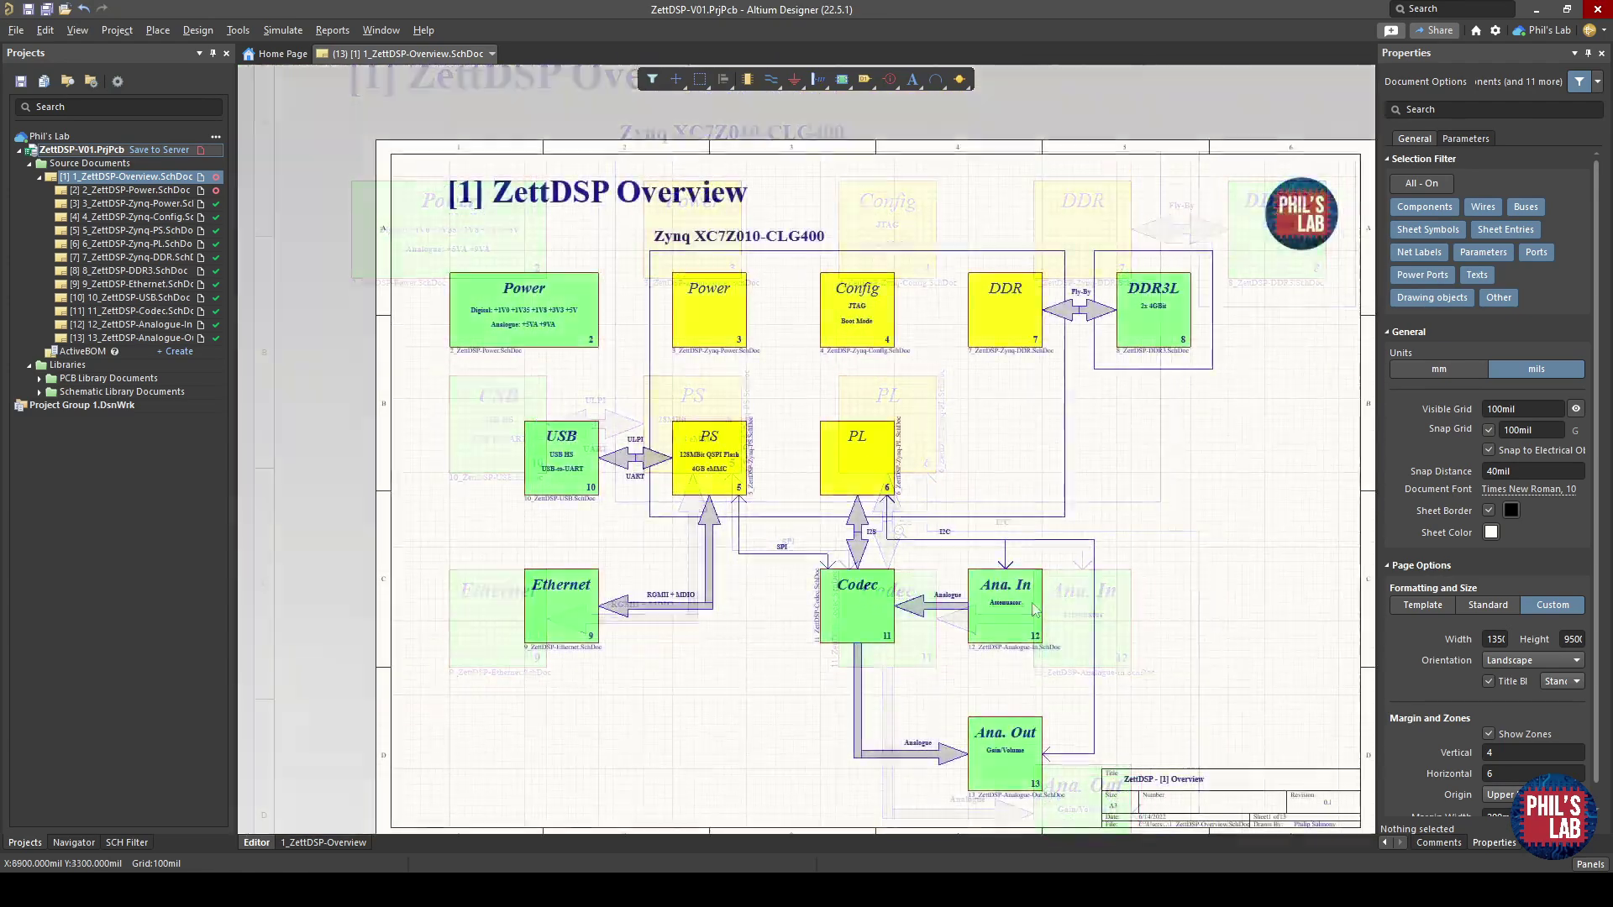
ctrl+scroll(1093, 679, up, 4)
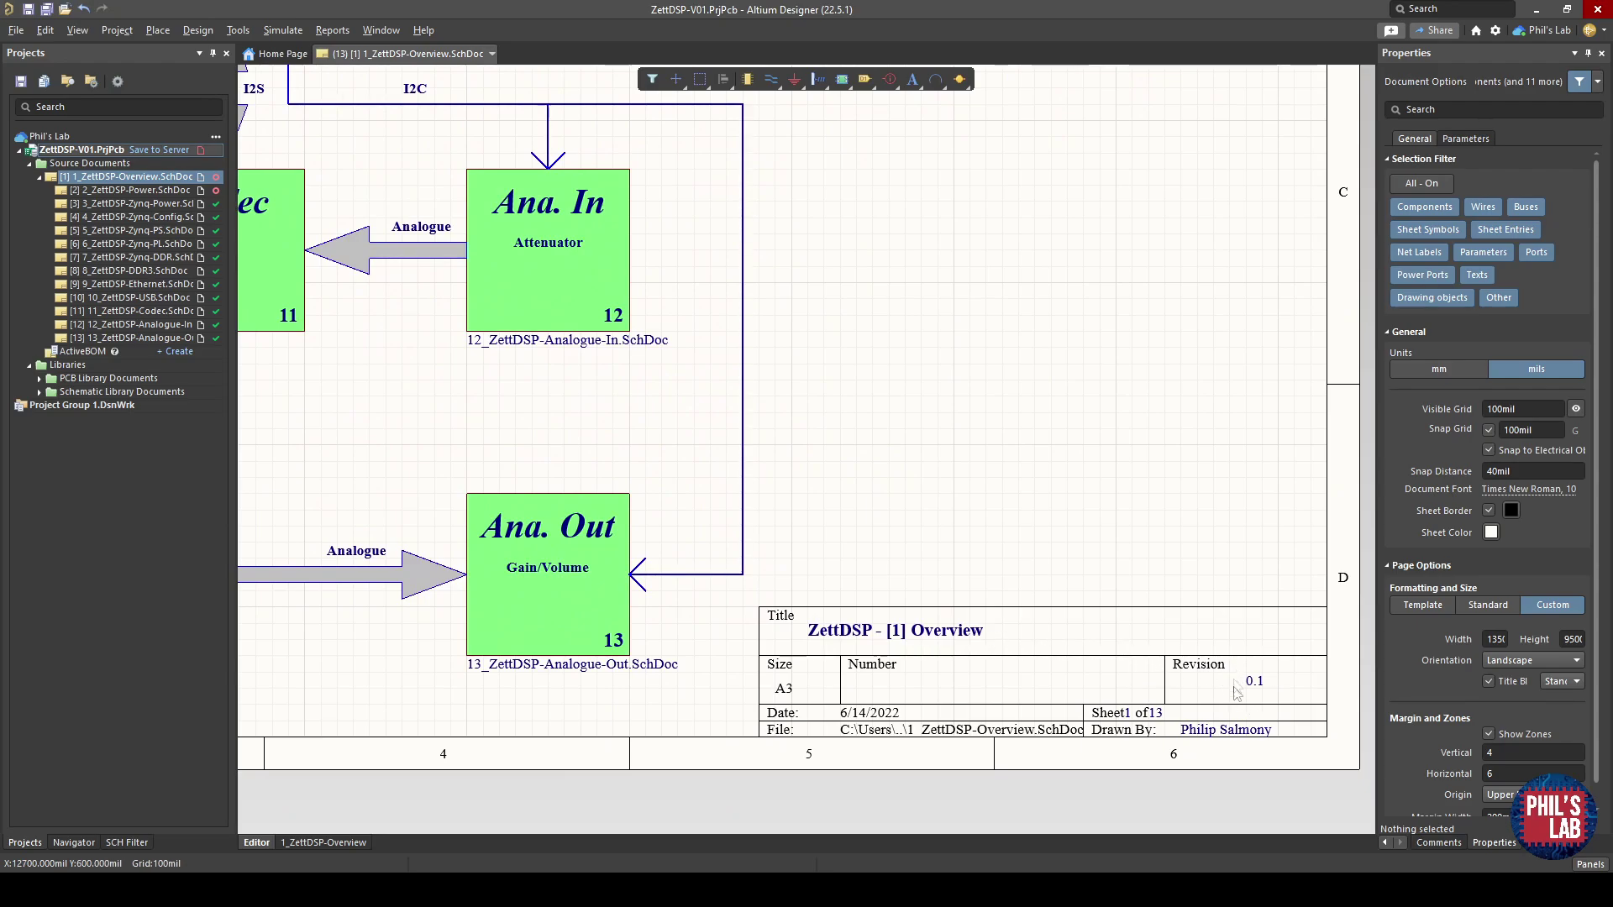
ctrl+scroll(1168, 721, up, 1)
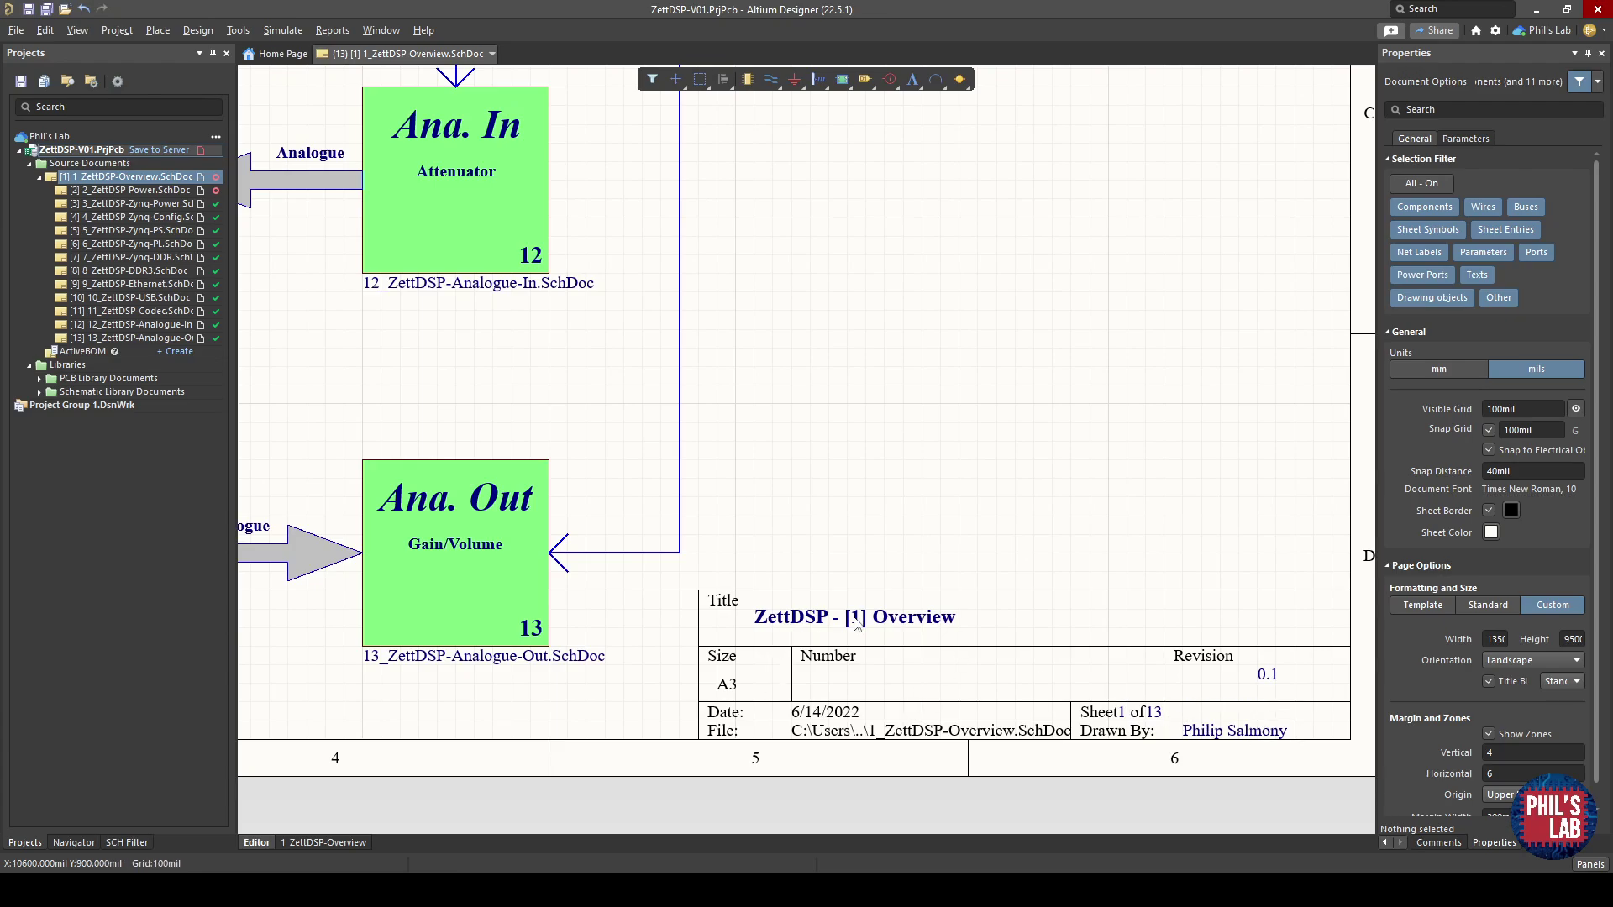
ctrl+scroll(846, 565, down, 3)
ctrl+scroll(930, 641, up, 1)
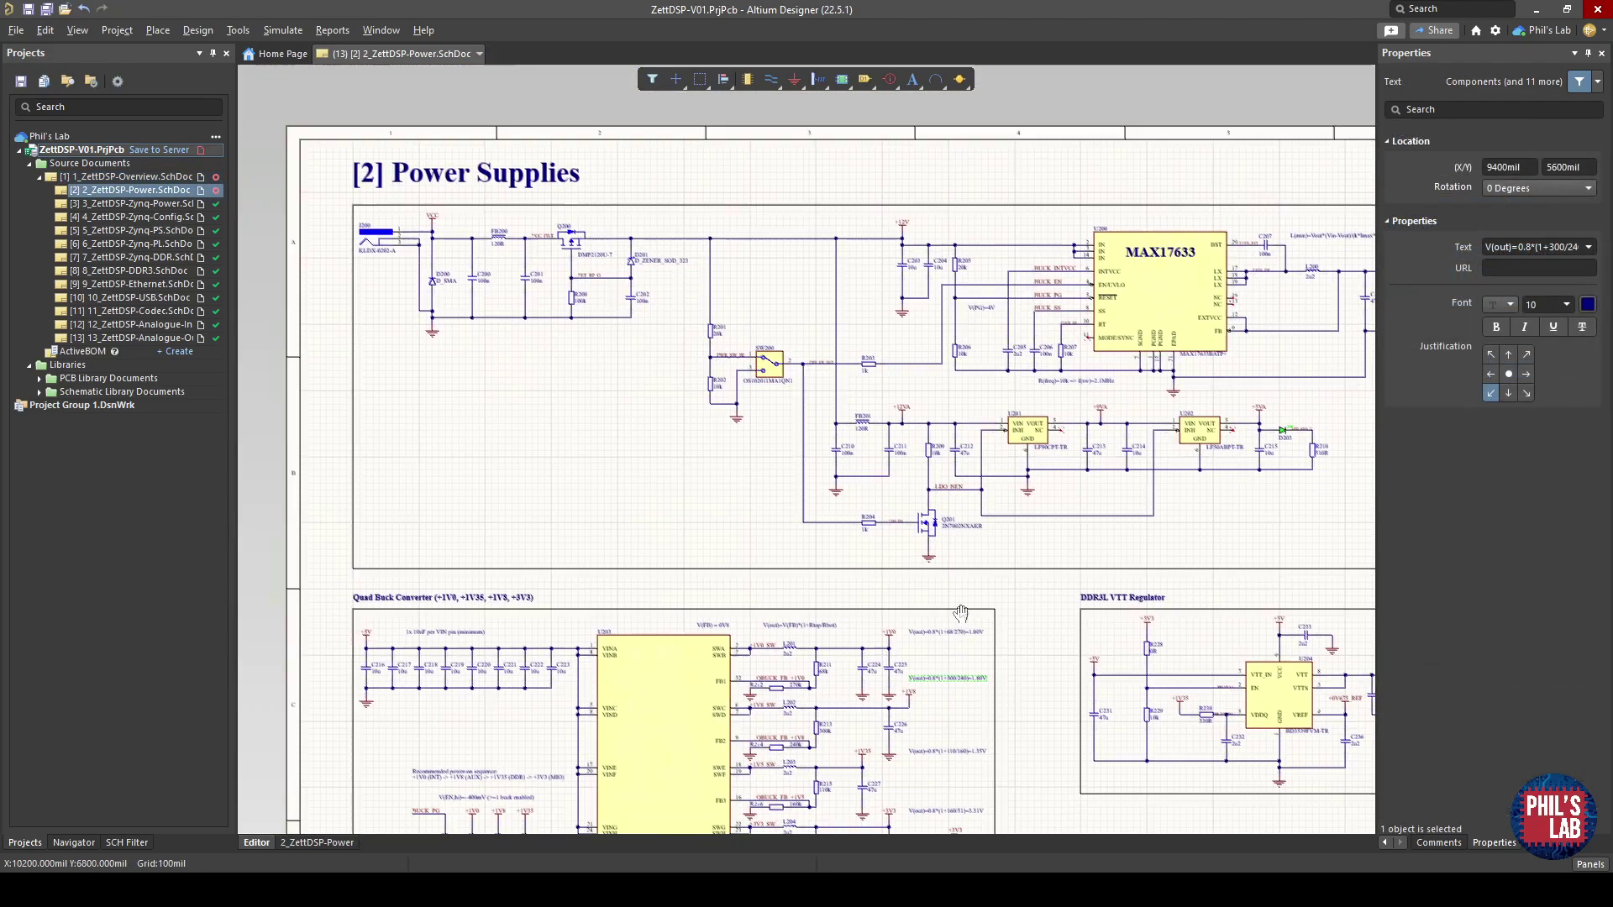
ctrl+scroll(895, 520, down, 1)
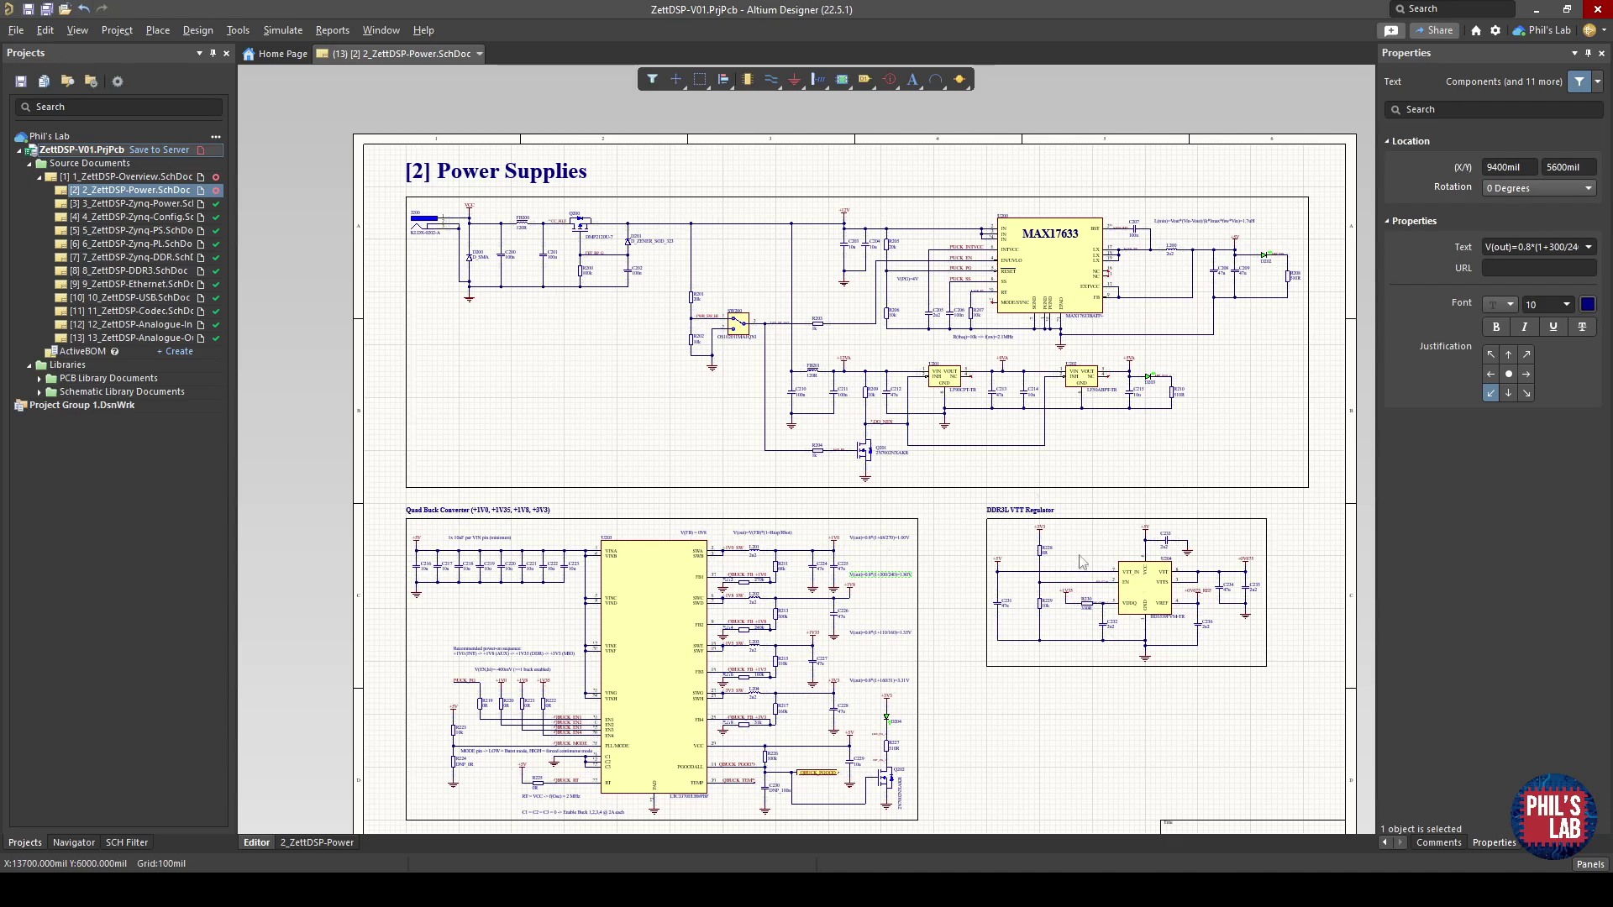
ctrl+scroll(1128, 591, up, 3)
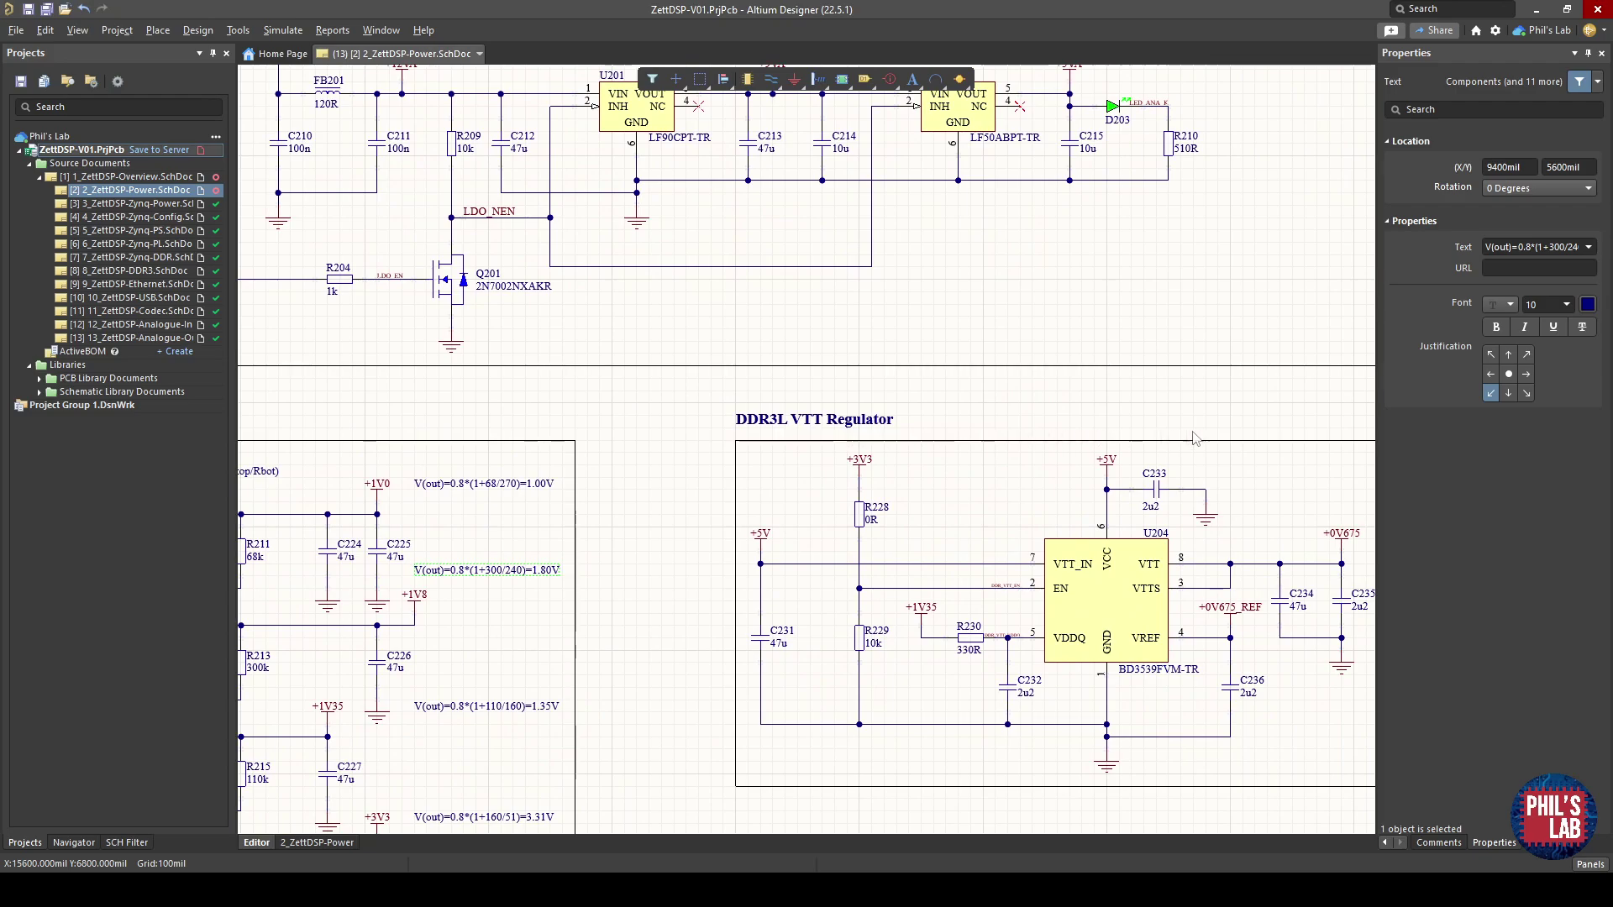
right_drag(1306, 659, 1238, 637)
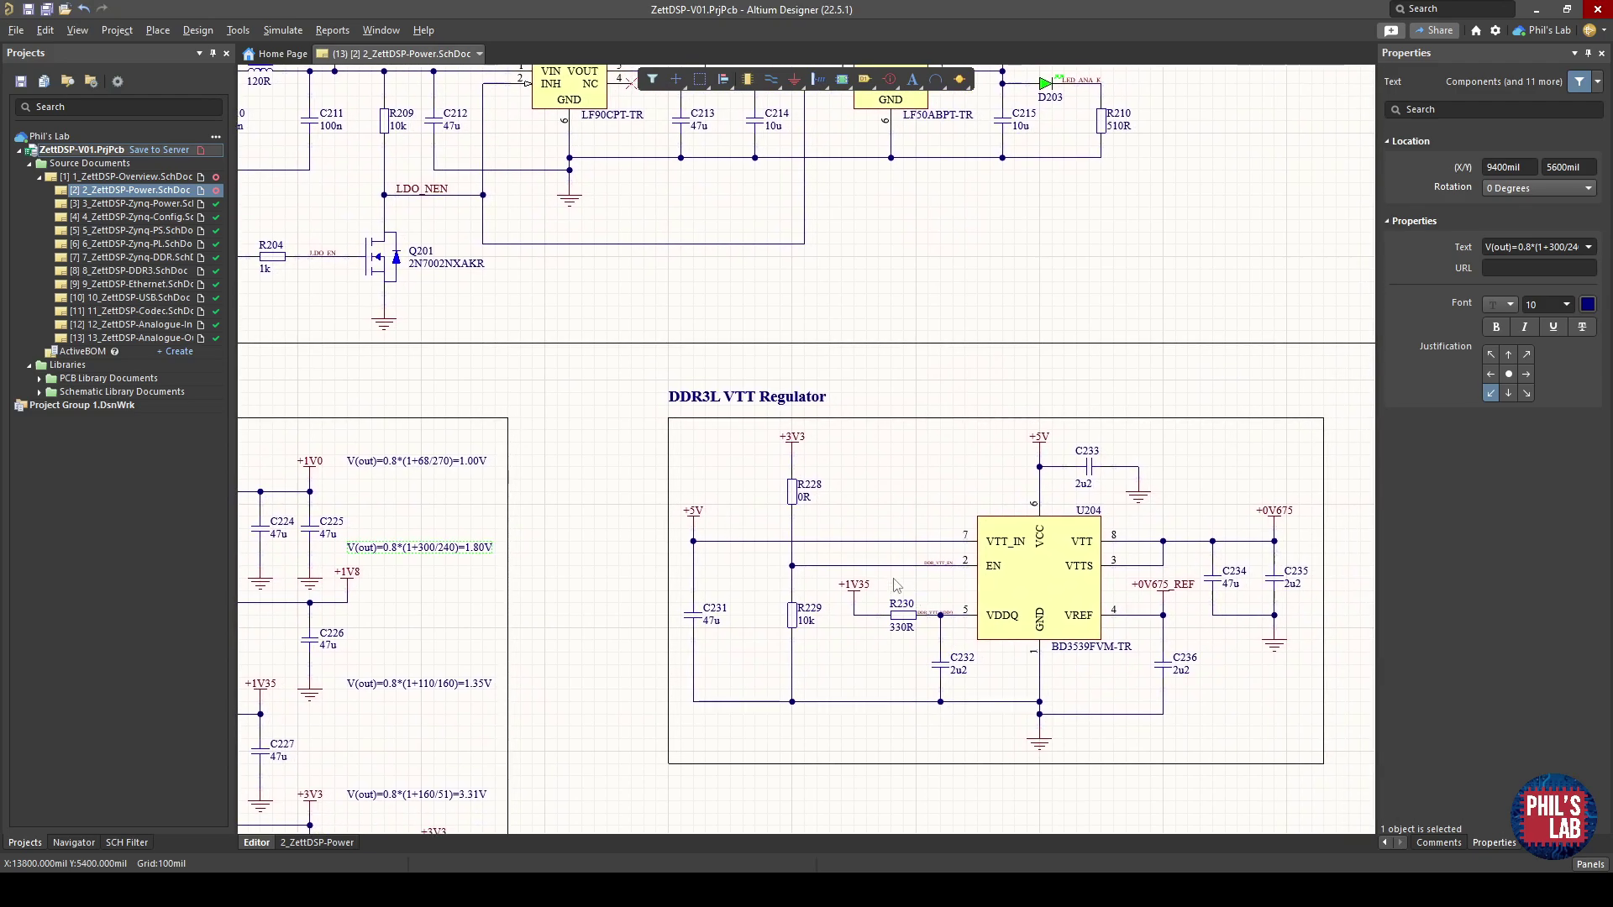
key(ctrl+Page_Down)
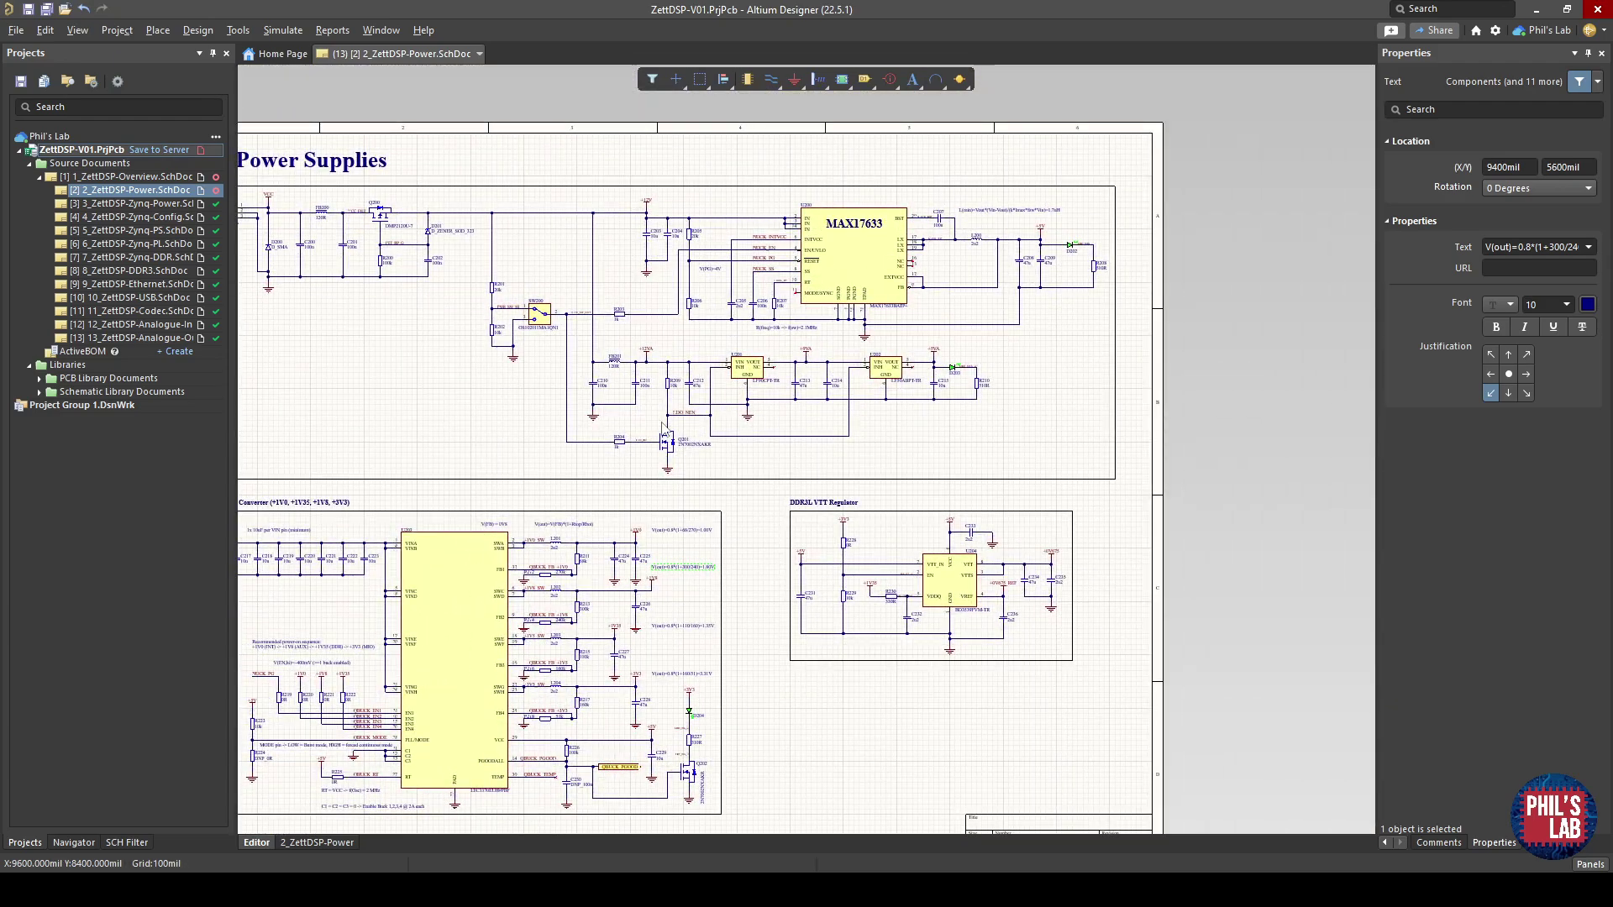
right_drag(772, 422, 842, 427)
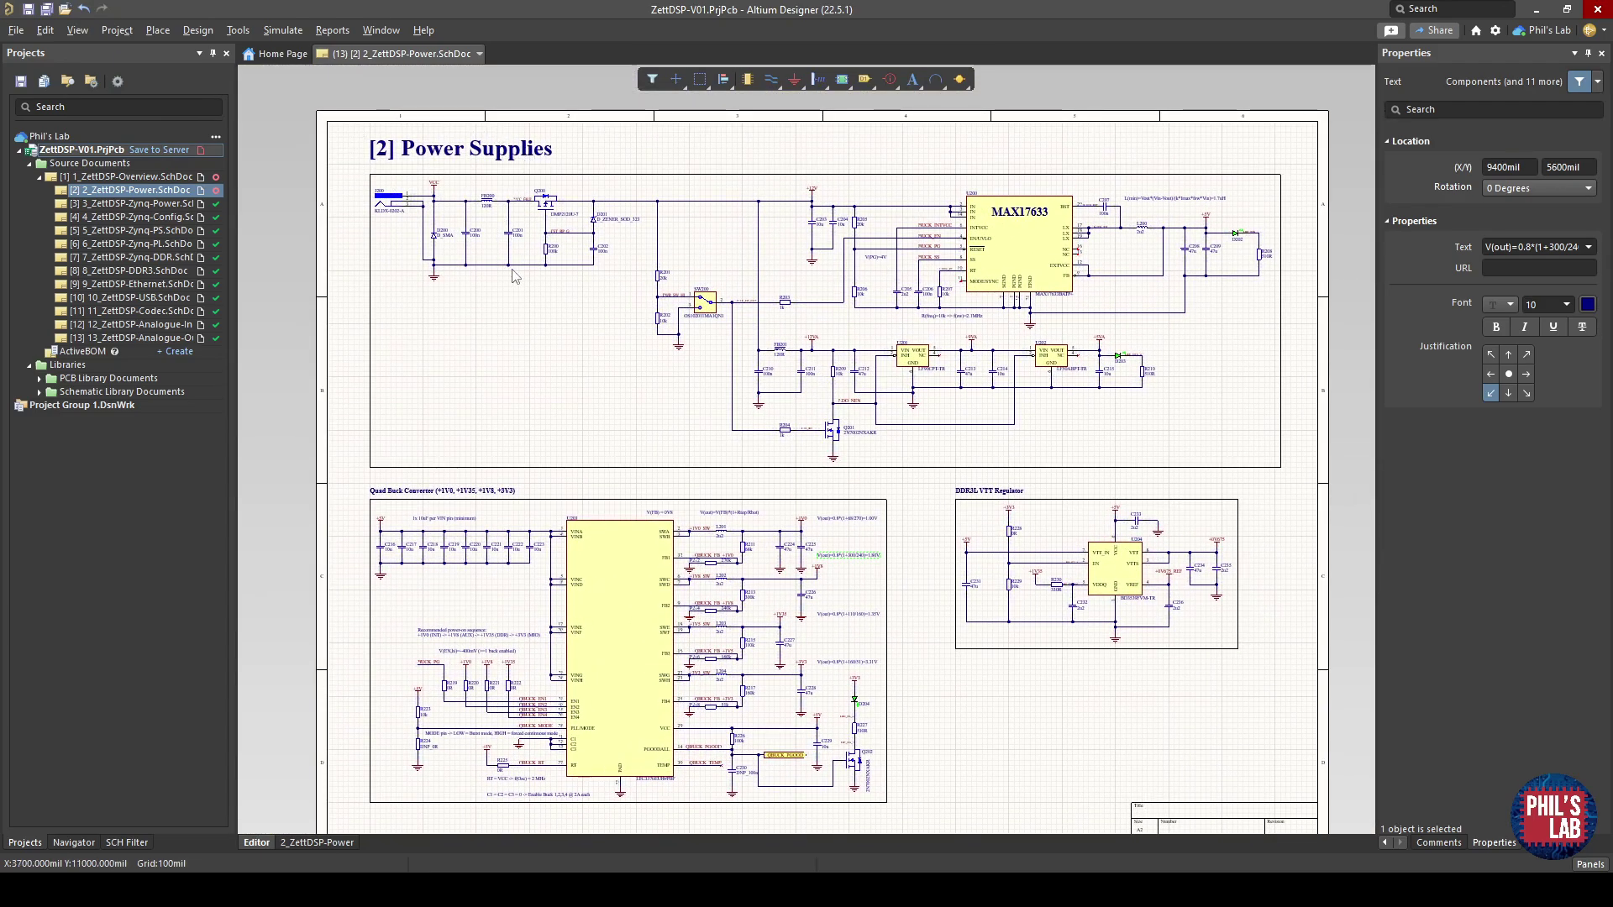
right_drag(576, 537, 609, 417)
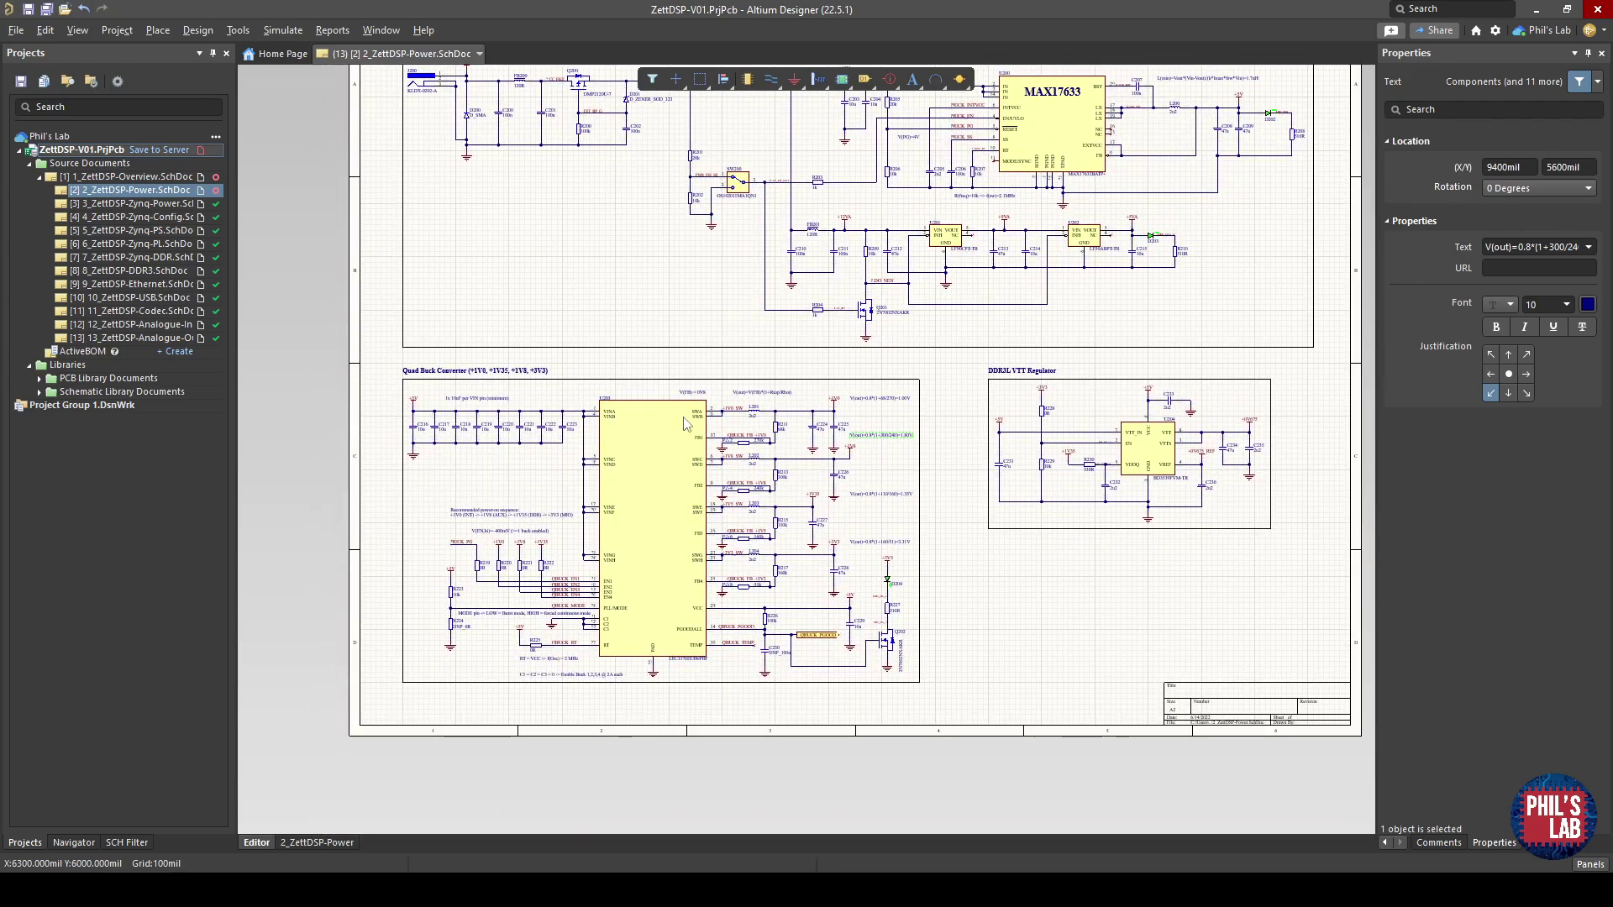
ctrl+scroll(564, 511, up, 3)
right_drag(592, 300, 608, 259)
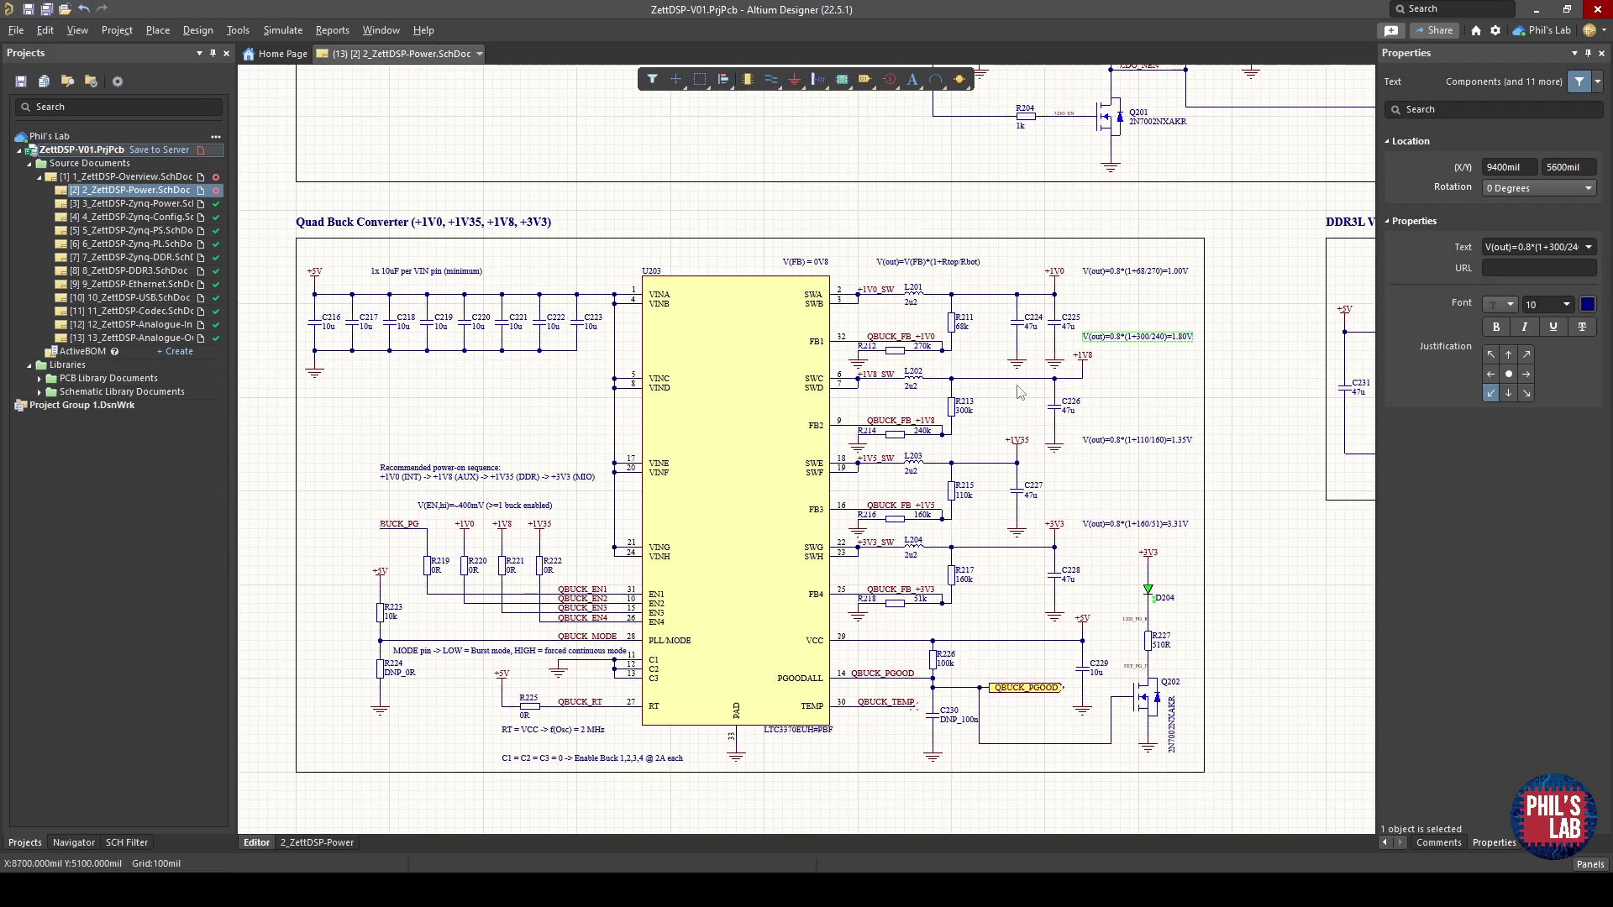
Pan to U203's EN1–EN4, PLL/MODE and RT pins and their power-on sequence notes.
ctrl+scroll(1096, 333, up, 2)
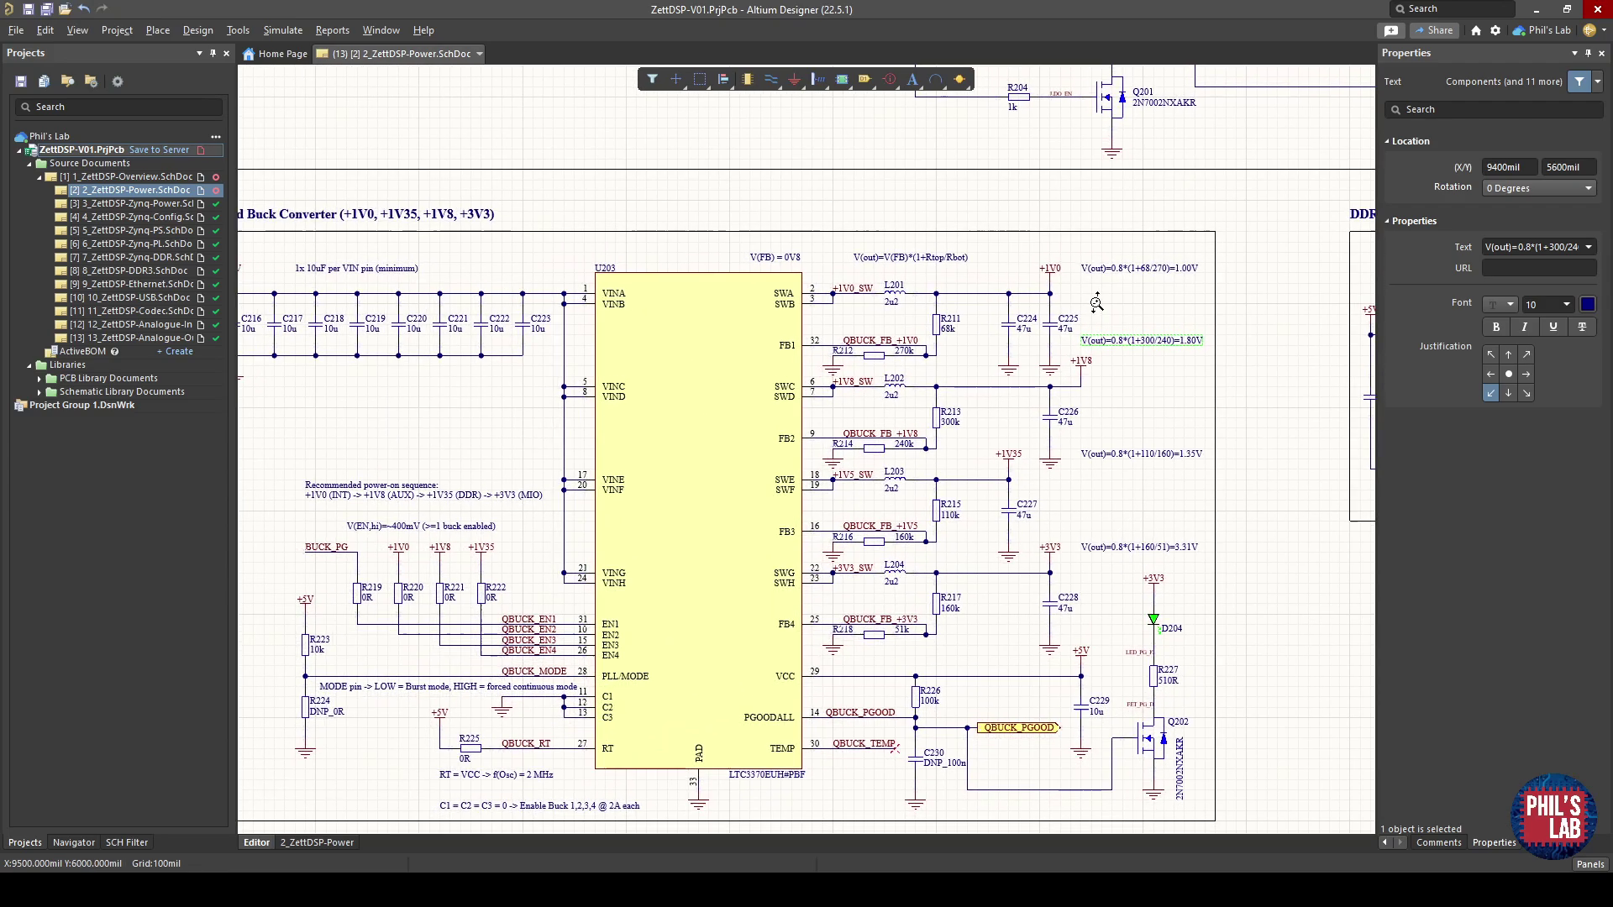
scroll(1096, 313, up, 1)
ctrl+scroll(1075, 369, up, 1)
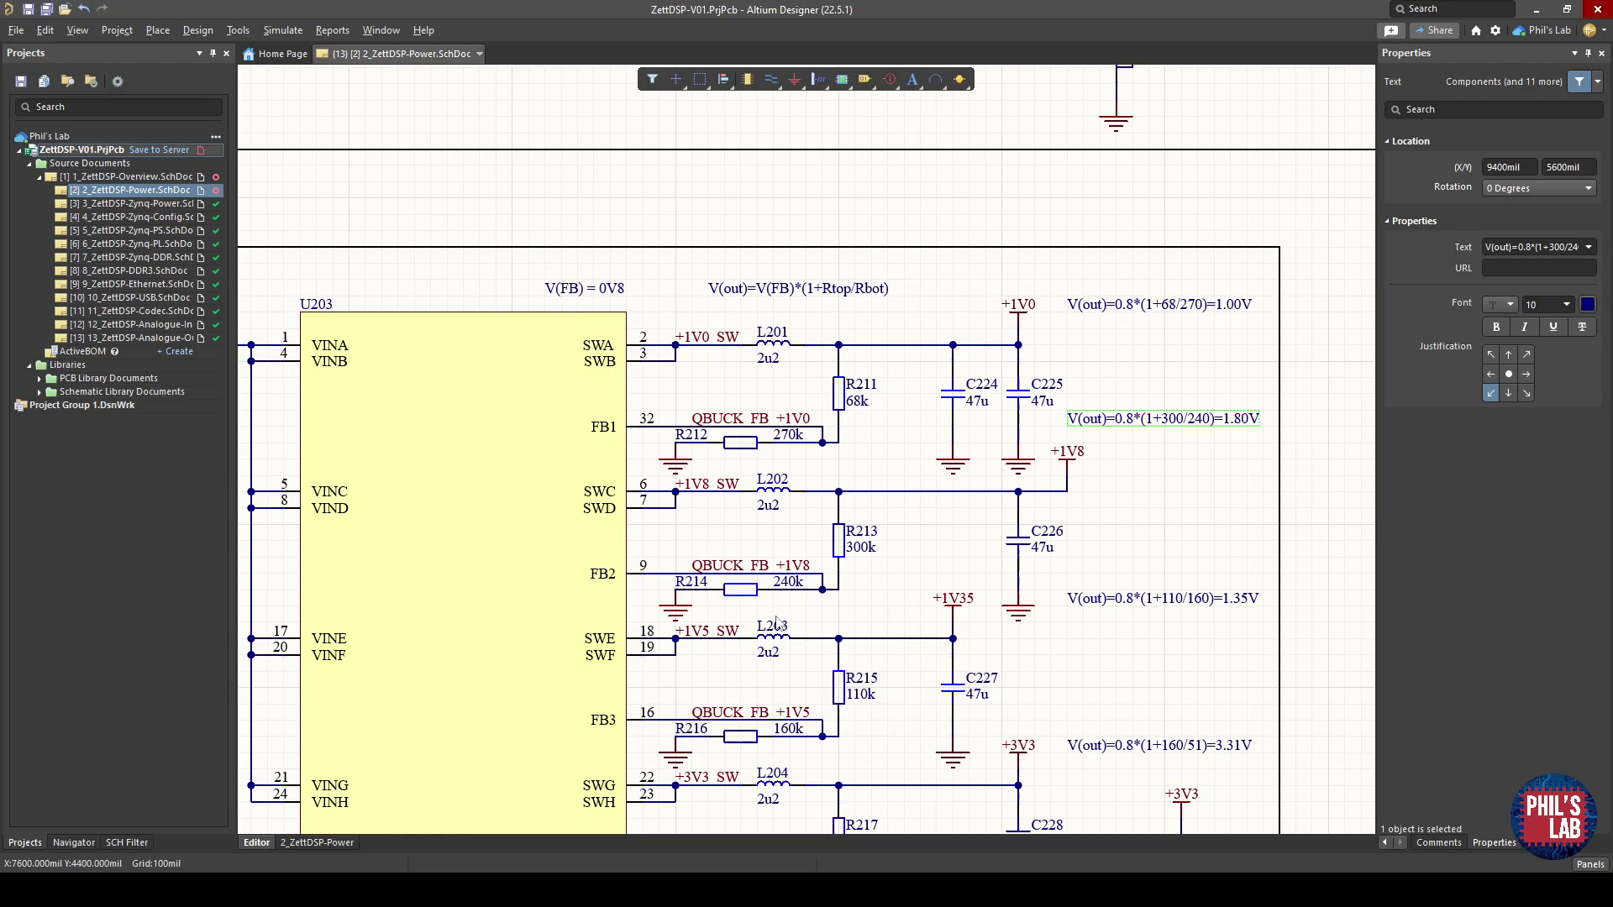
right_drag(742, 645, 804, 573)
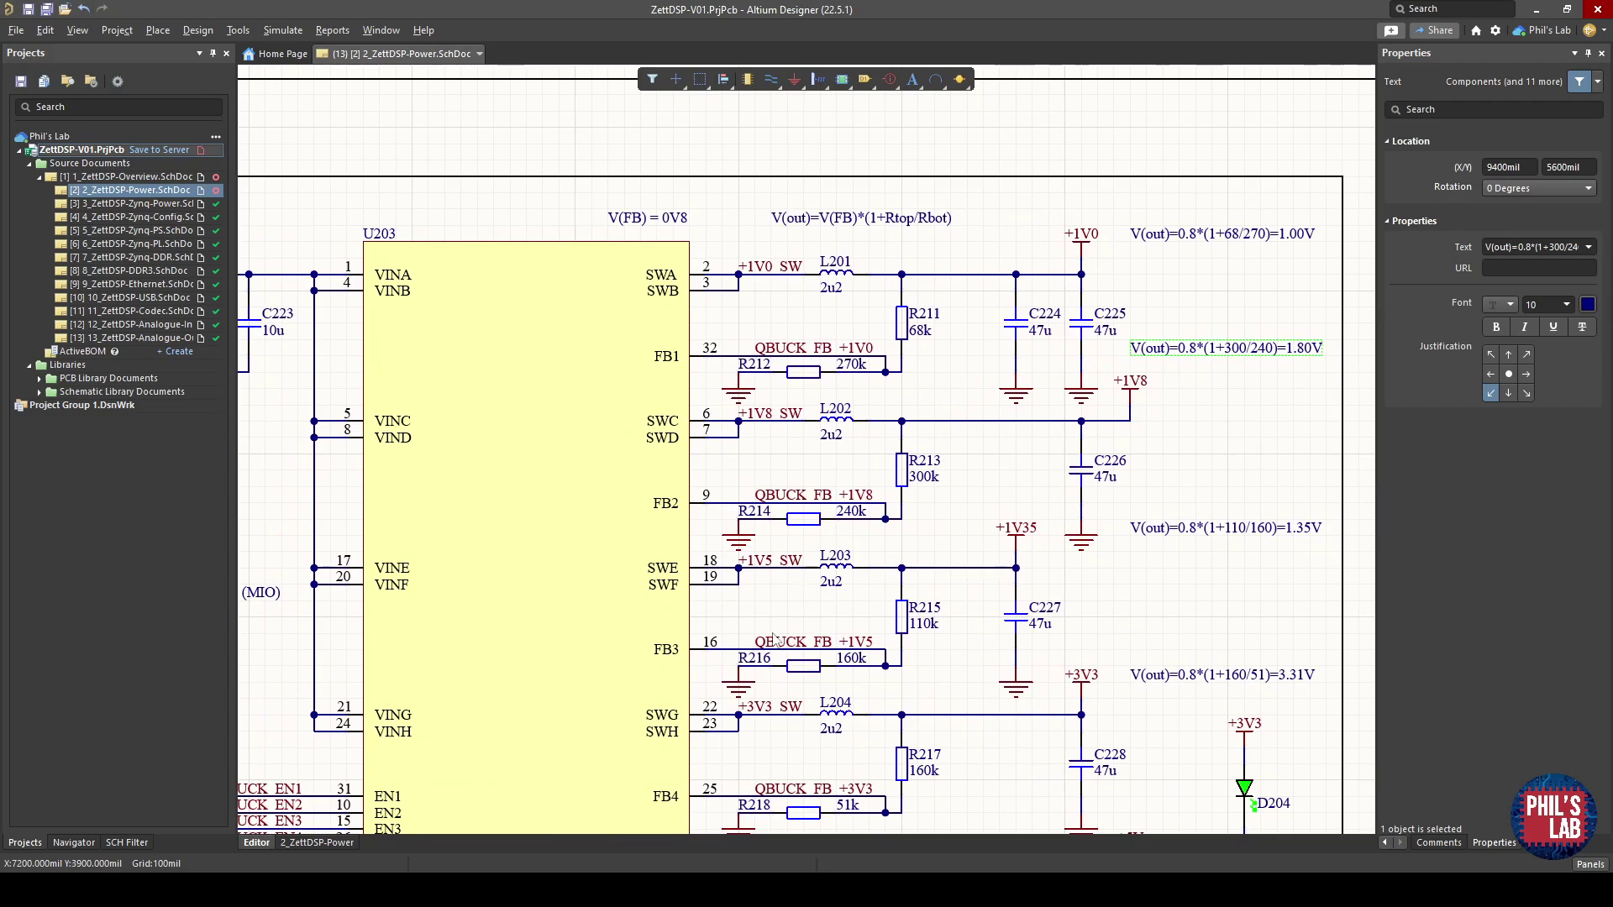
right_drag(782, 639, 950, 427)
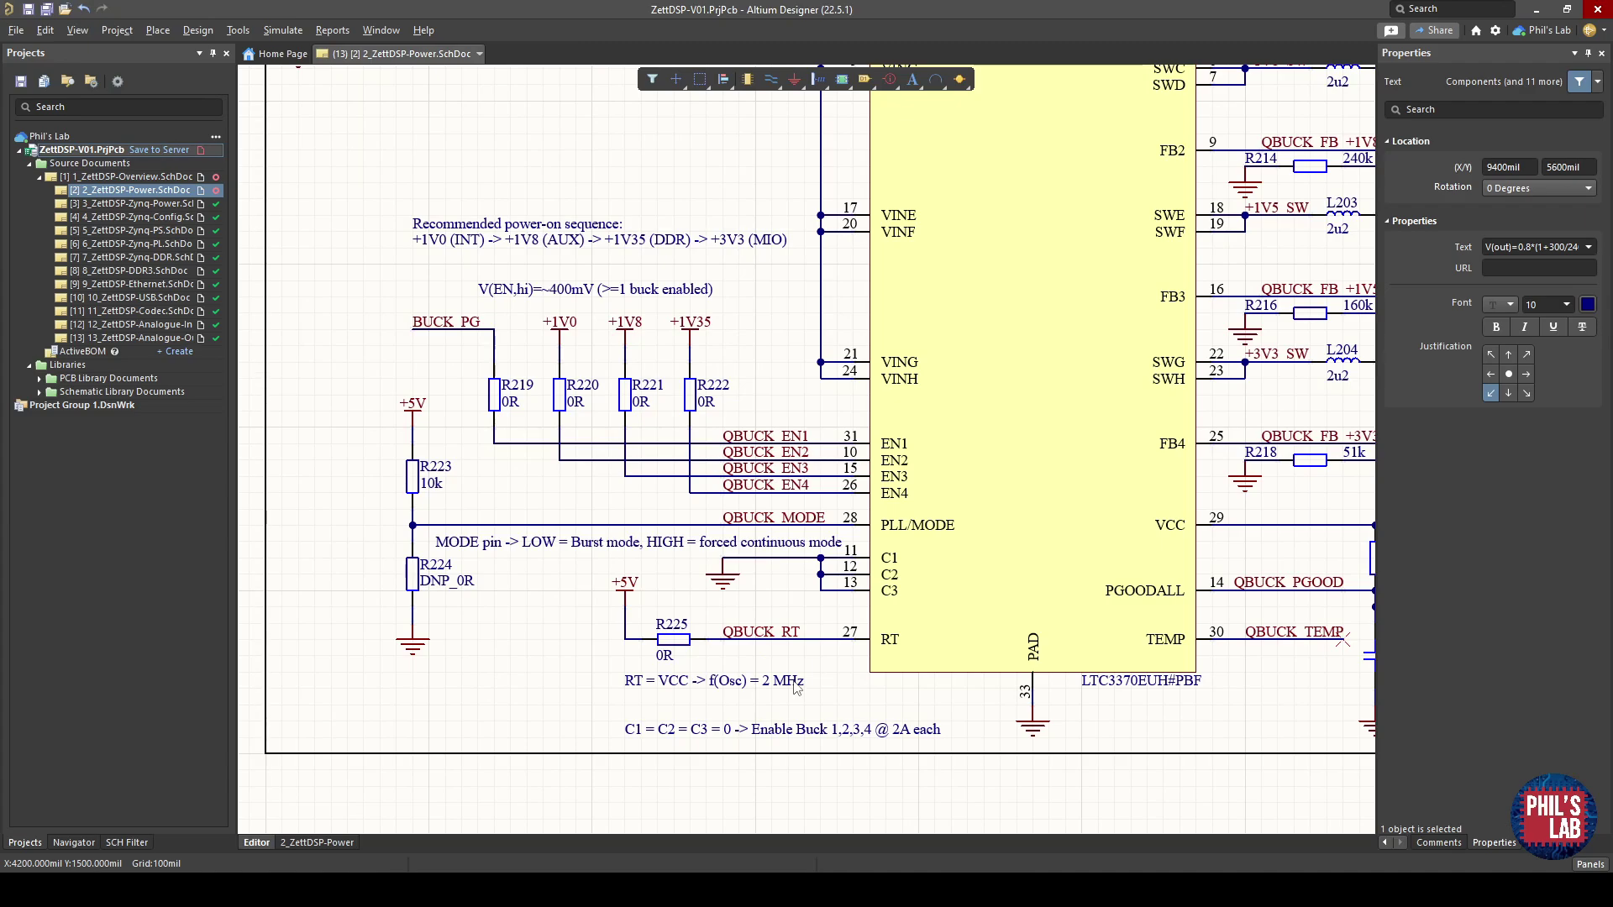
Bring the Quad Buck Converter title and the sheet's right side into view.
ctrl+scroll(871, 610, down, 2)
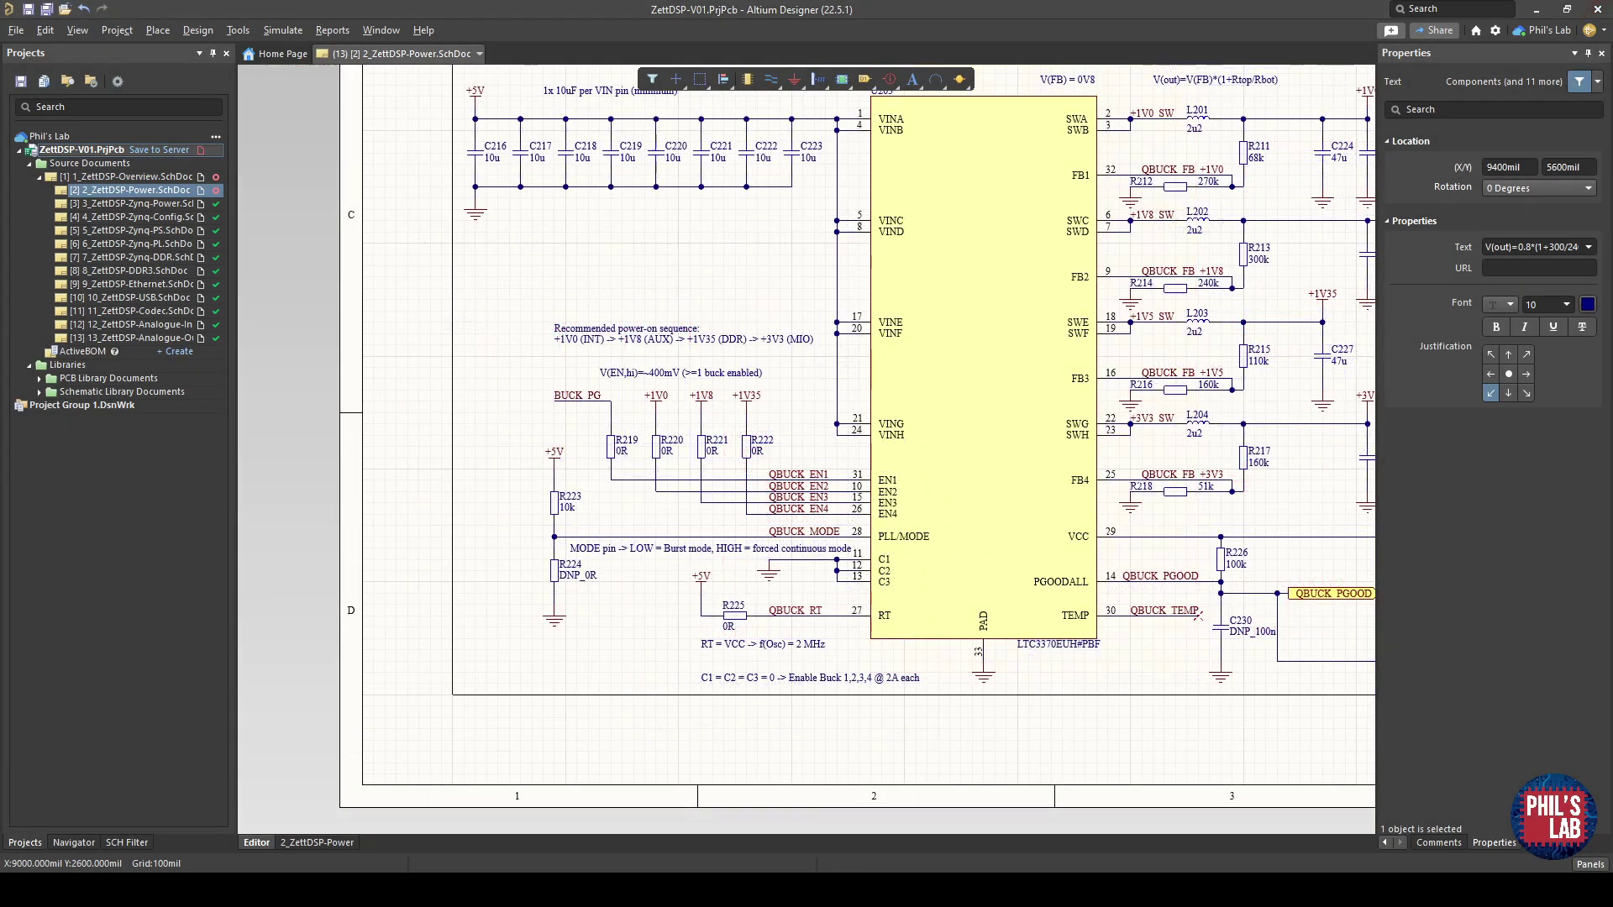
right_drag(922, 509, 811, 574)
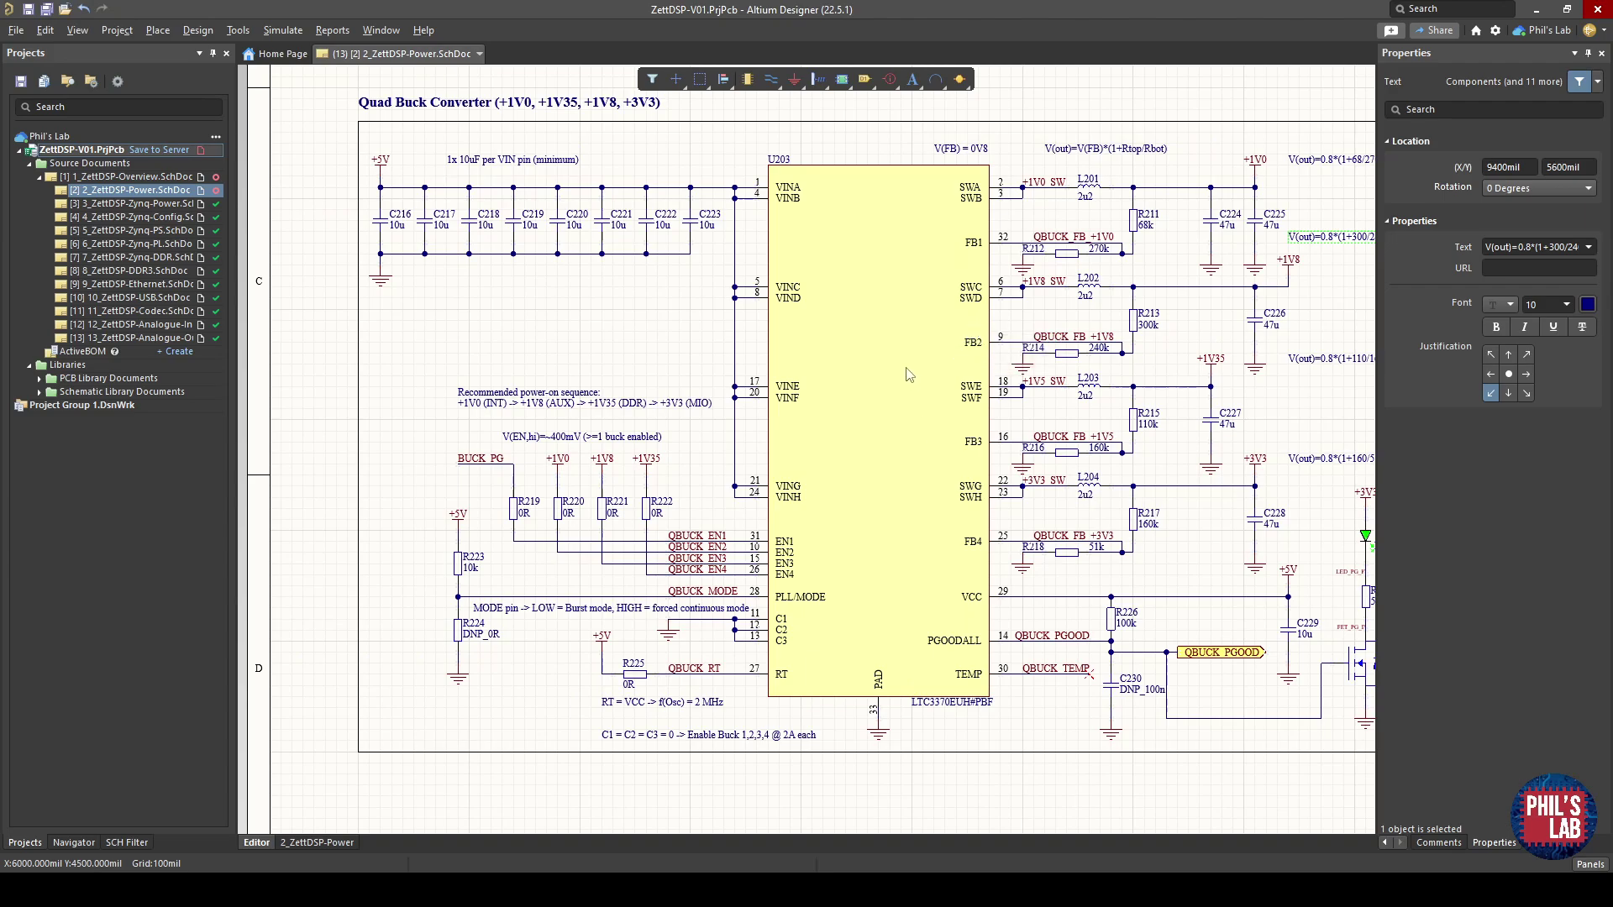
ctrl+scroll(910, 376, up, 1)
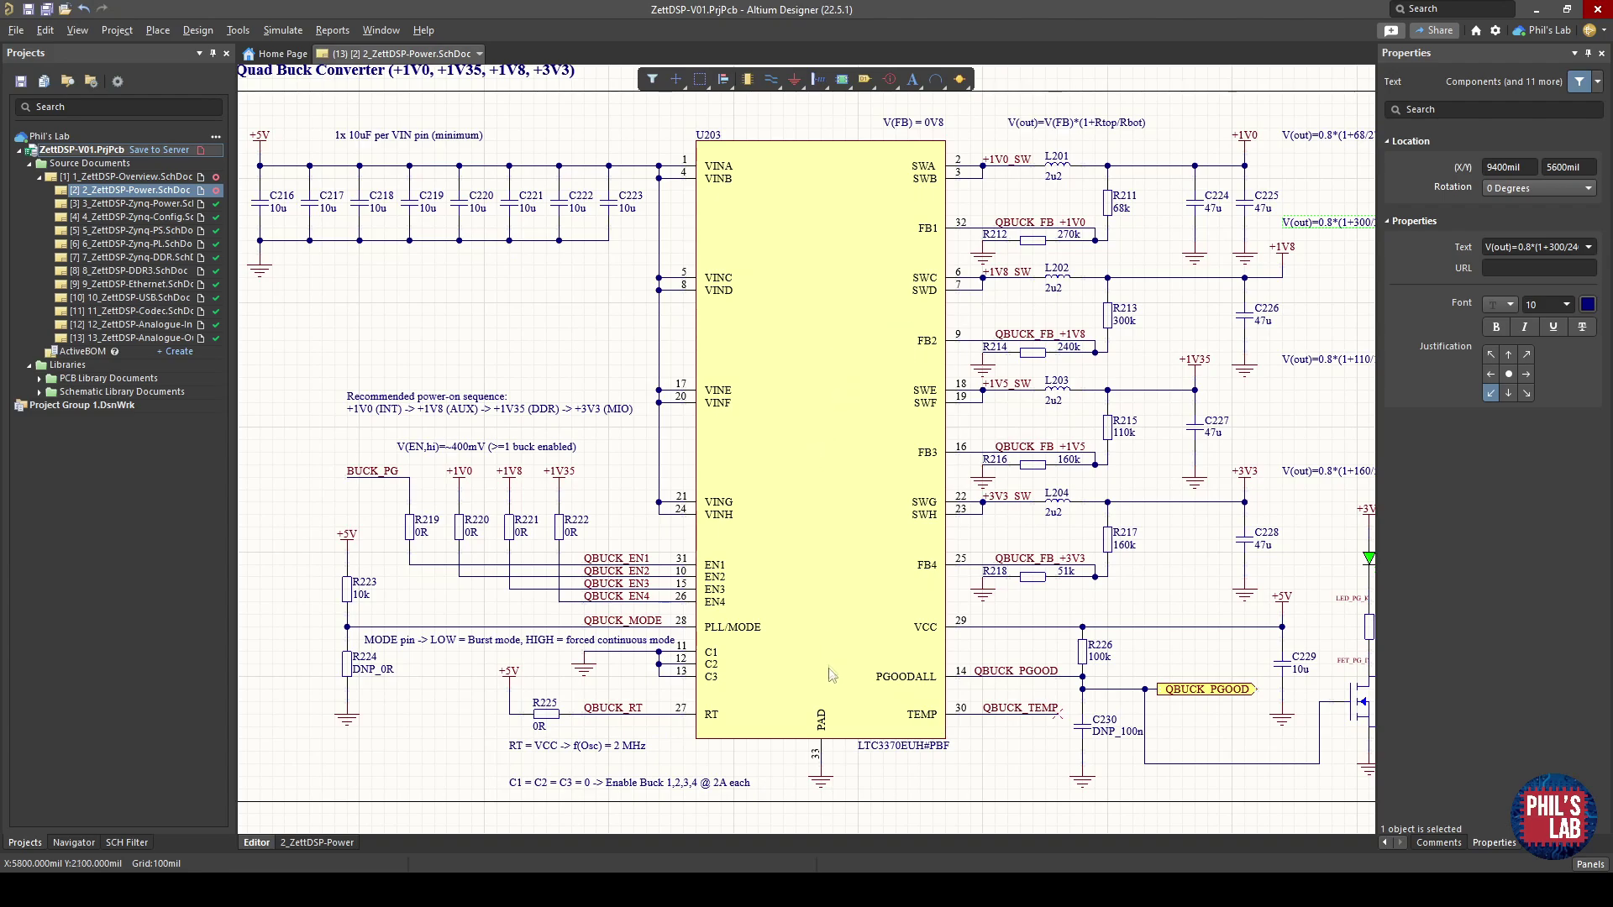
ctrl+scroll(814, 804, up, 2)
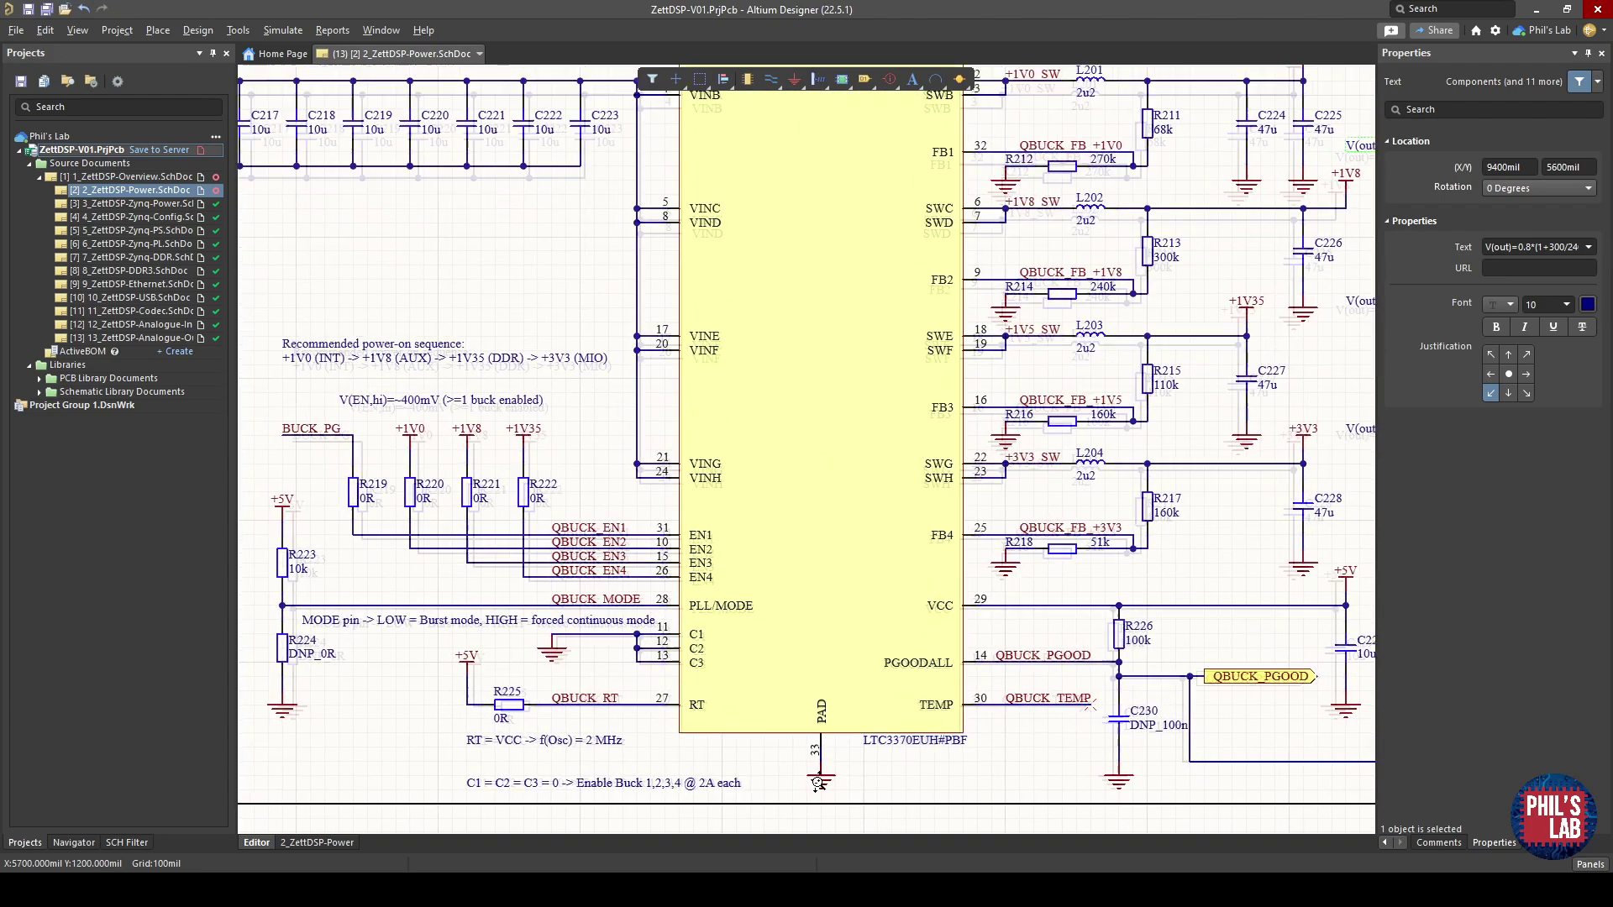
ctrl+scroll(830, 773, up, 2)
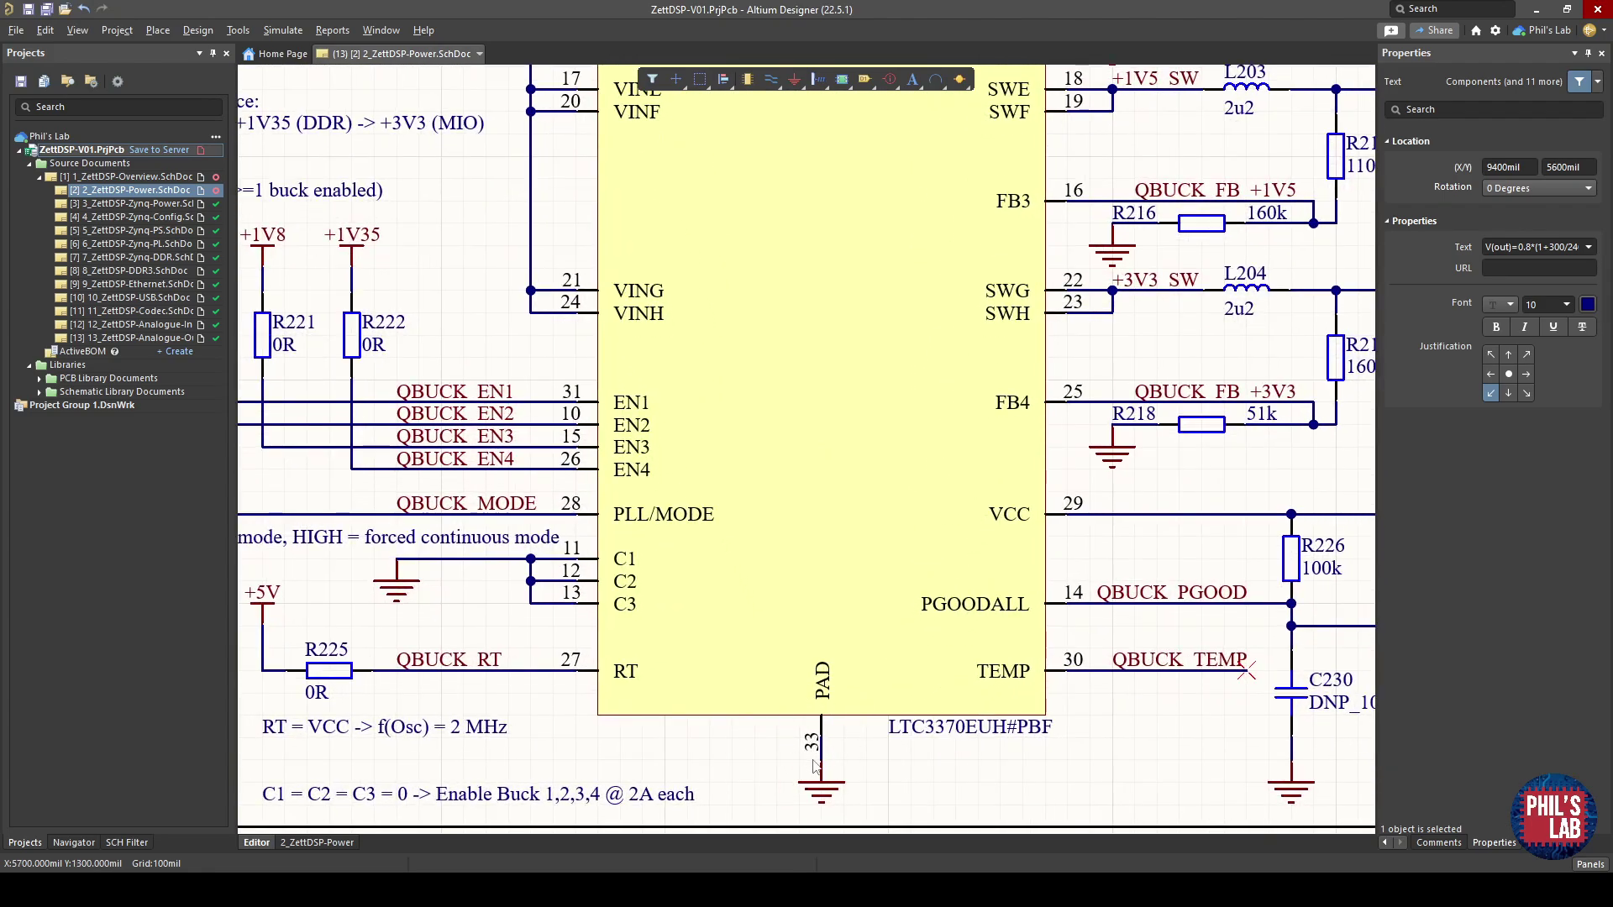
scroll(814, 765, down, 1)
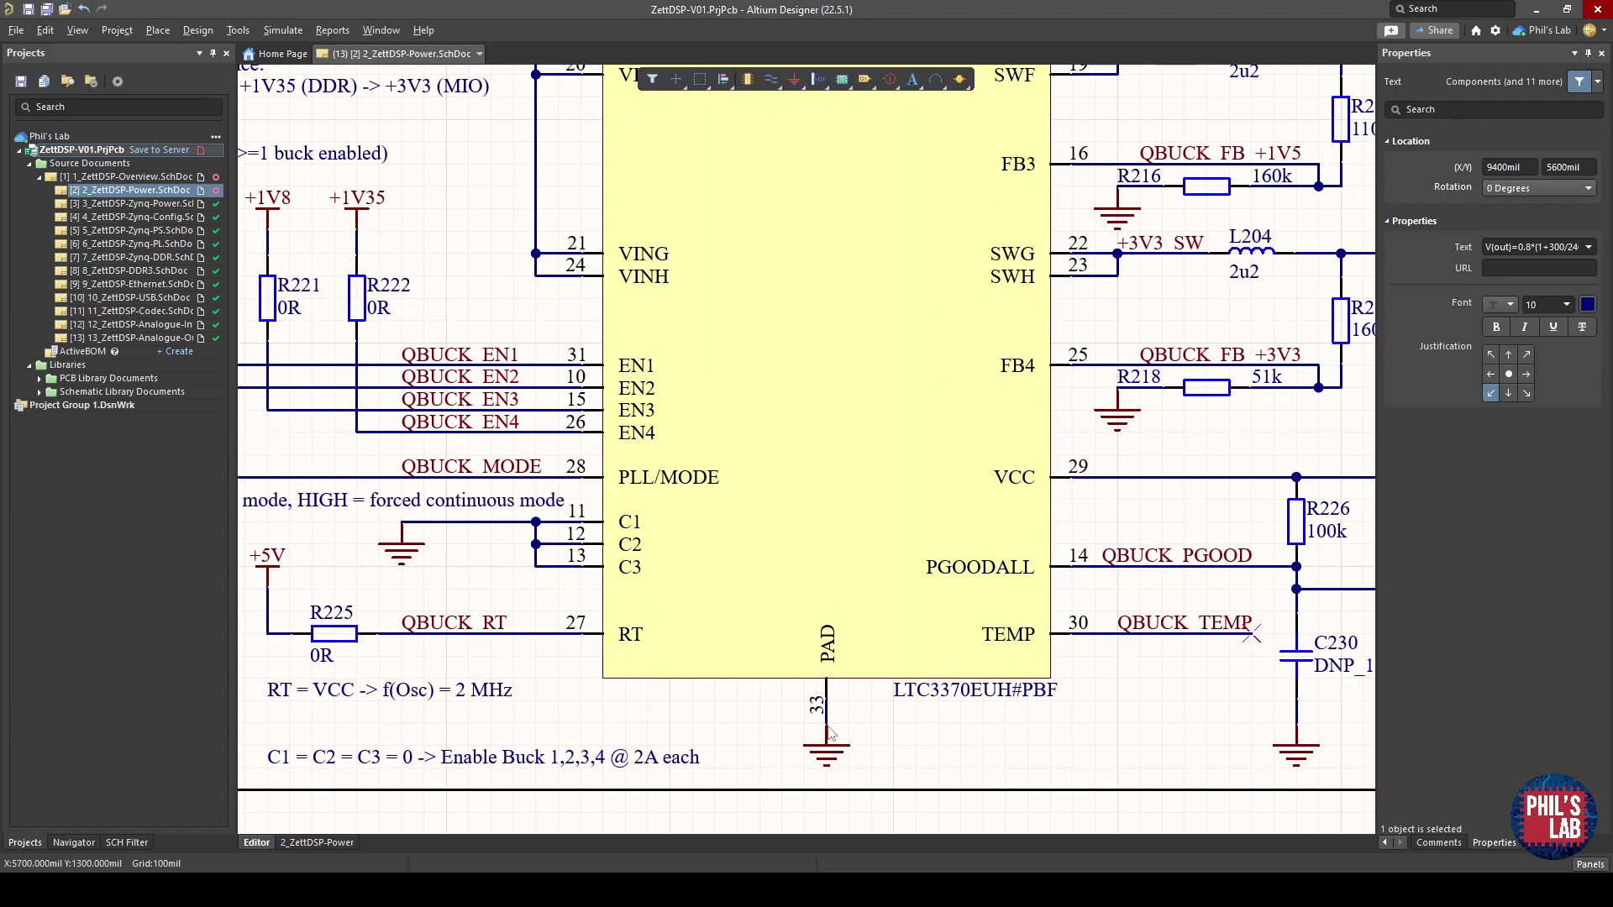
ctrl+scroll(829, 733, down, 1)
scroll(857, 420, up, 5)
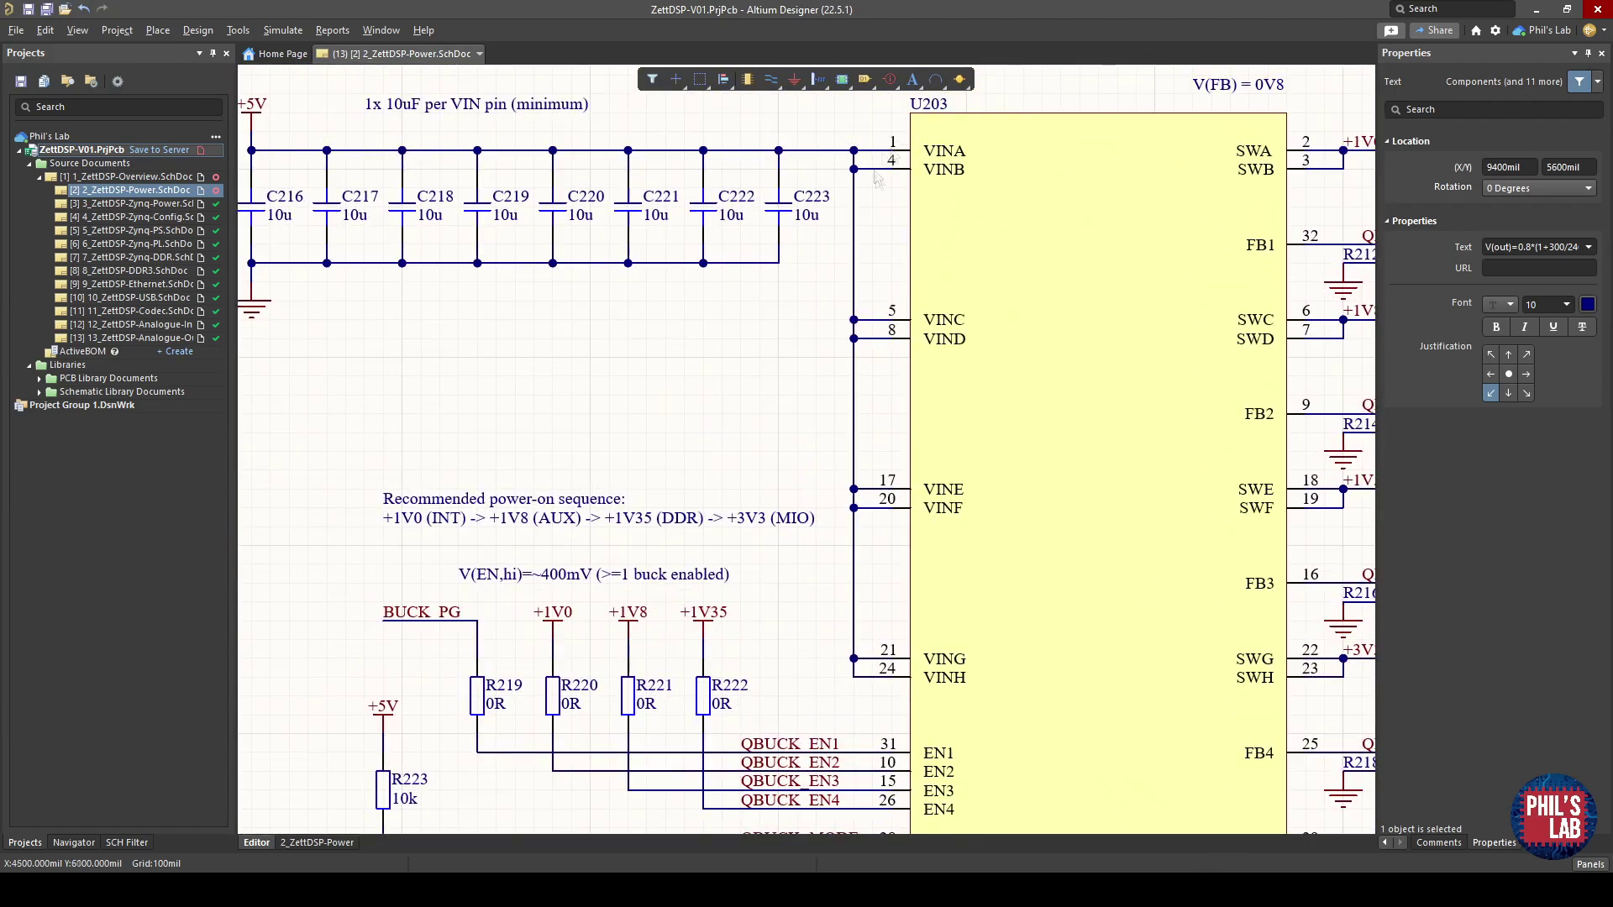
Zoom in closely on R219–R222 and the QBUCK_EN1–EN4 lines crossing beneath them.
shift+scroll(974, 317, right, 2)
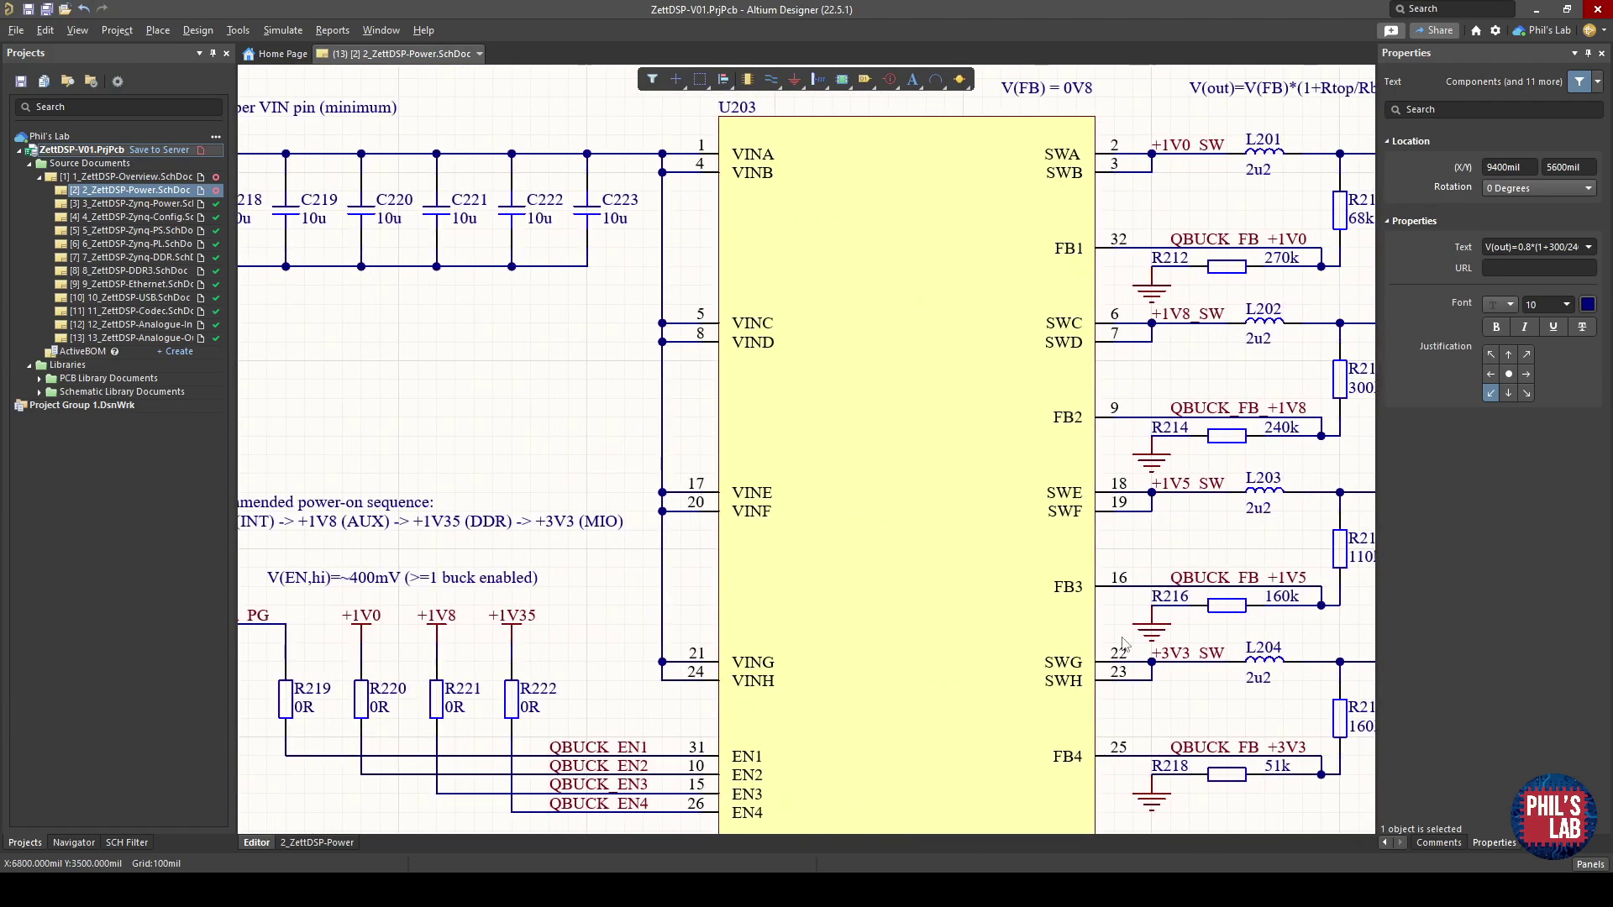
ctrl+scroll(918, 469, down, 2)
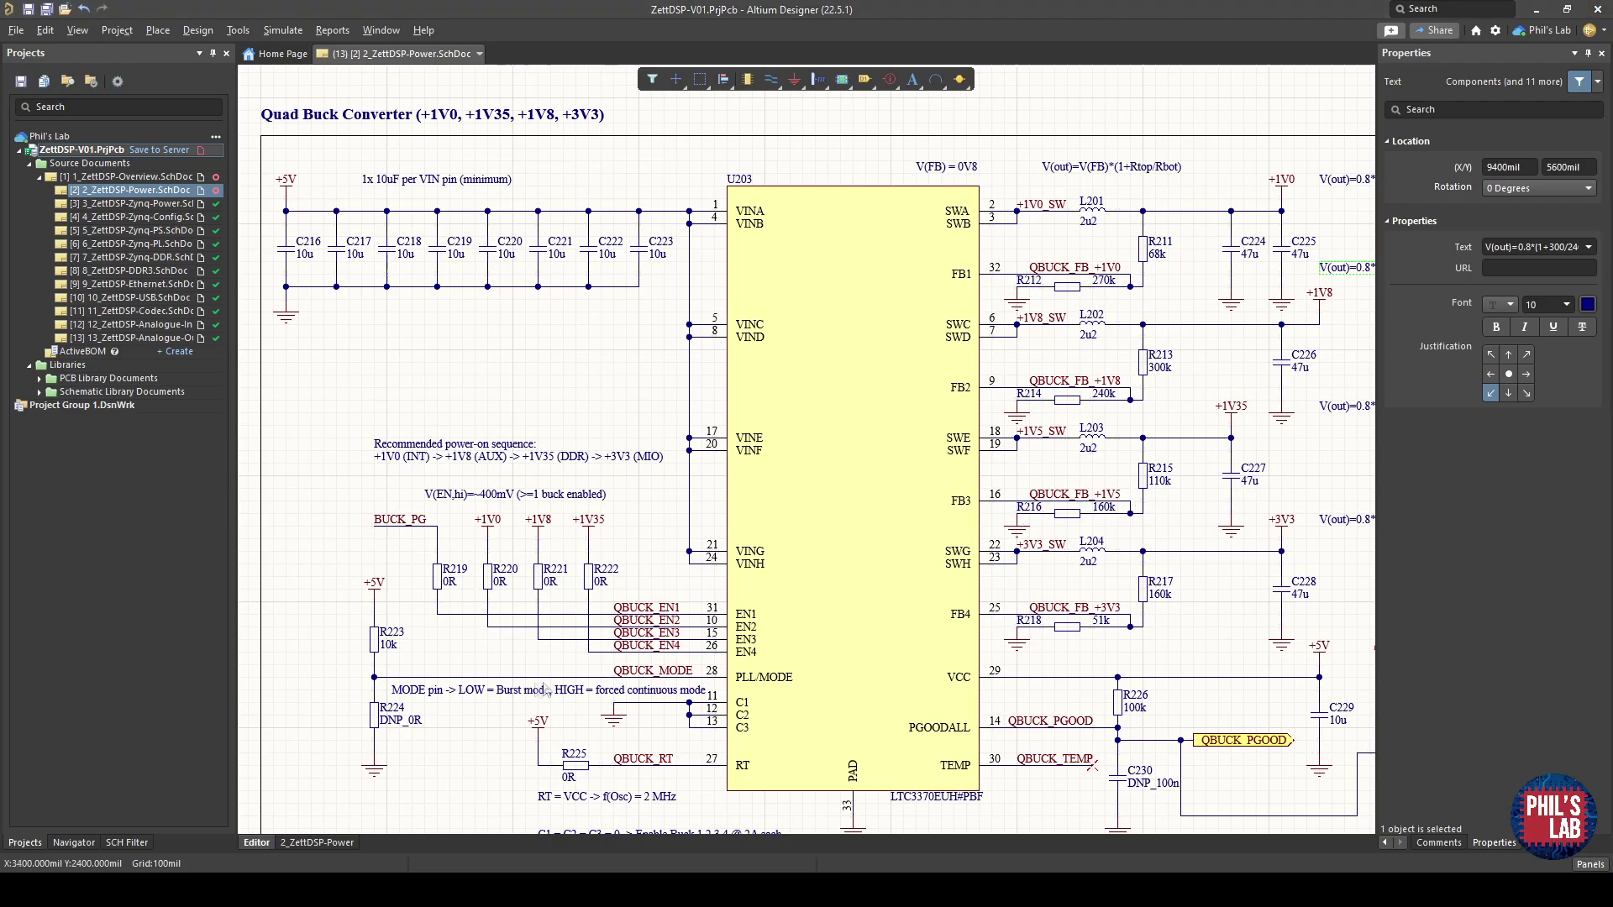
ctrl+scroll(493, 648, up, 2)
ctrl+scroll(493, 648, up, 3)
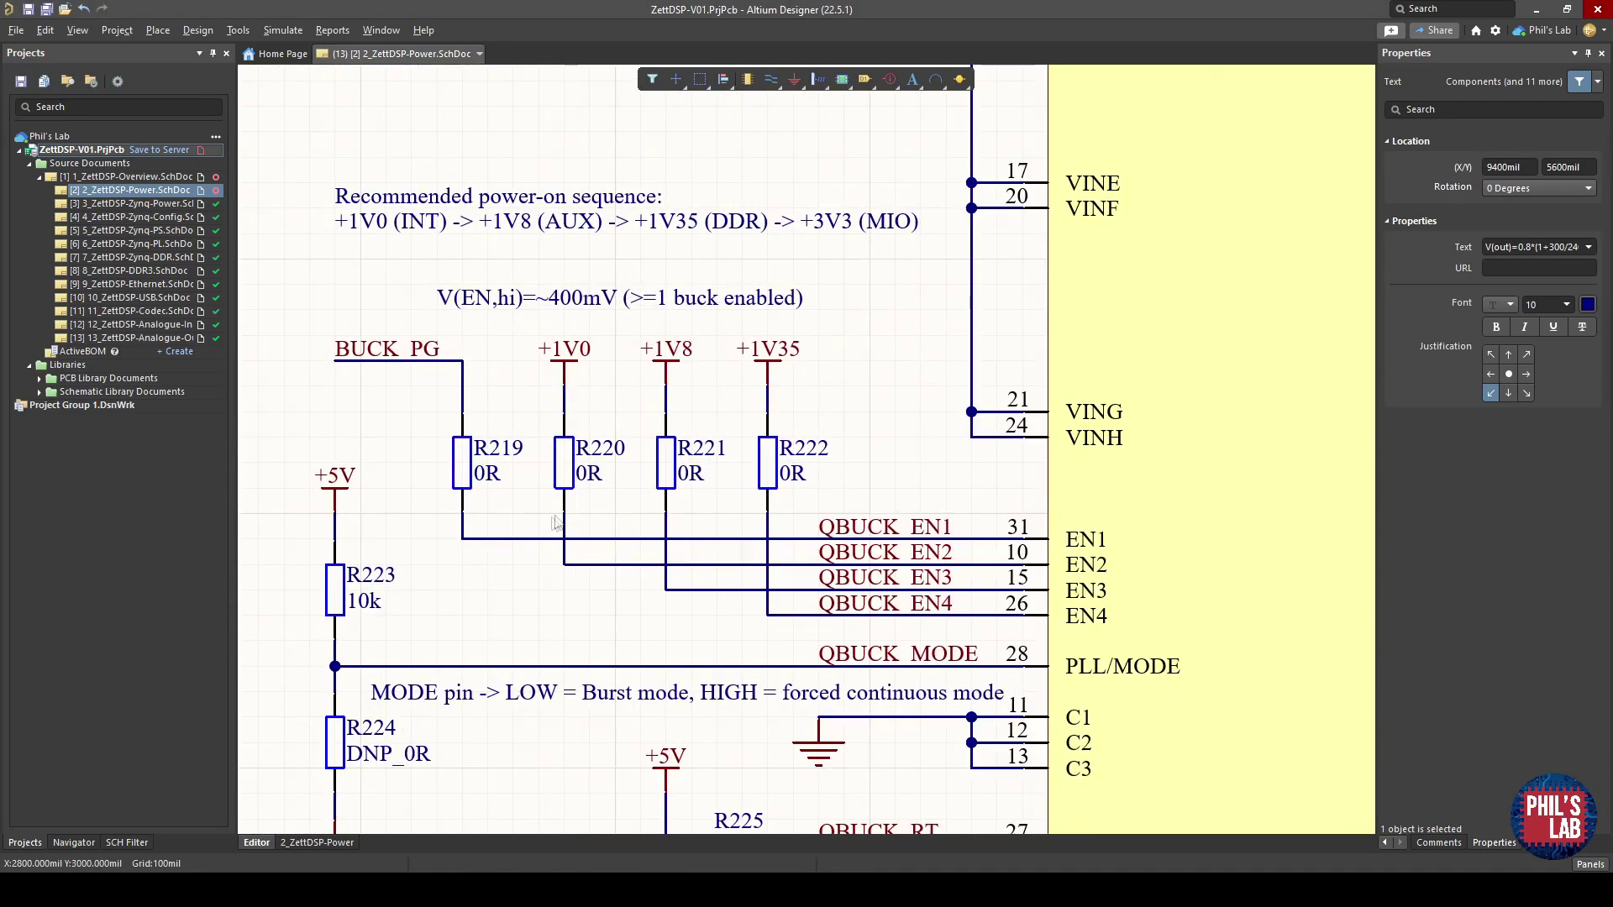
ctrl+scroll(475, 483, up, 1)
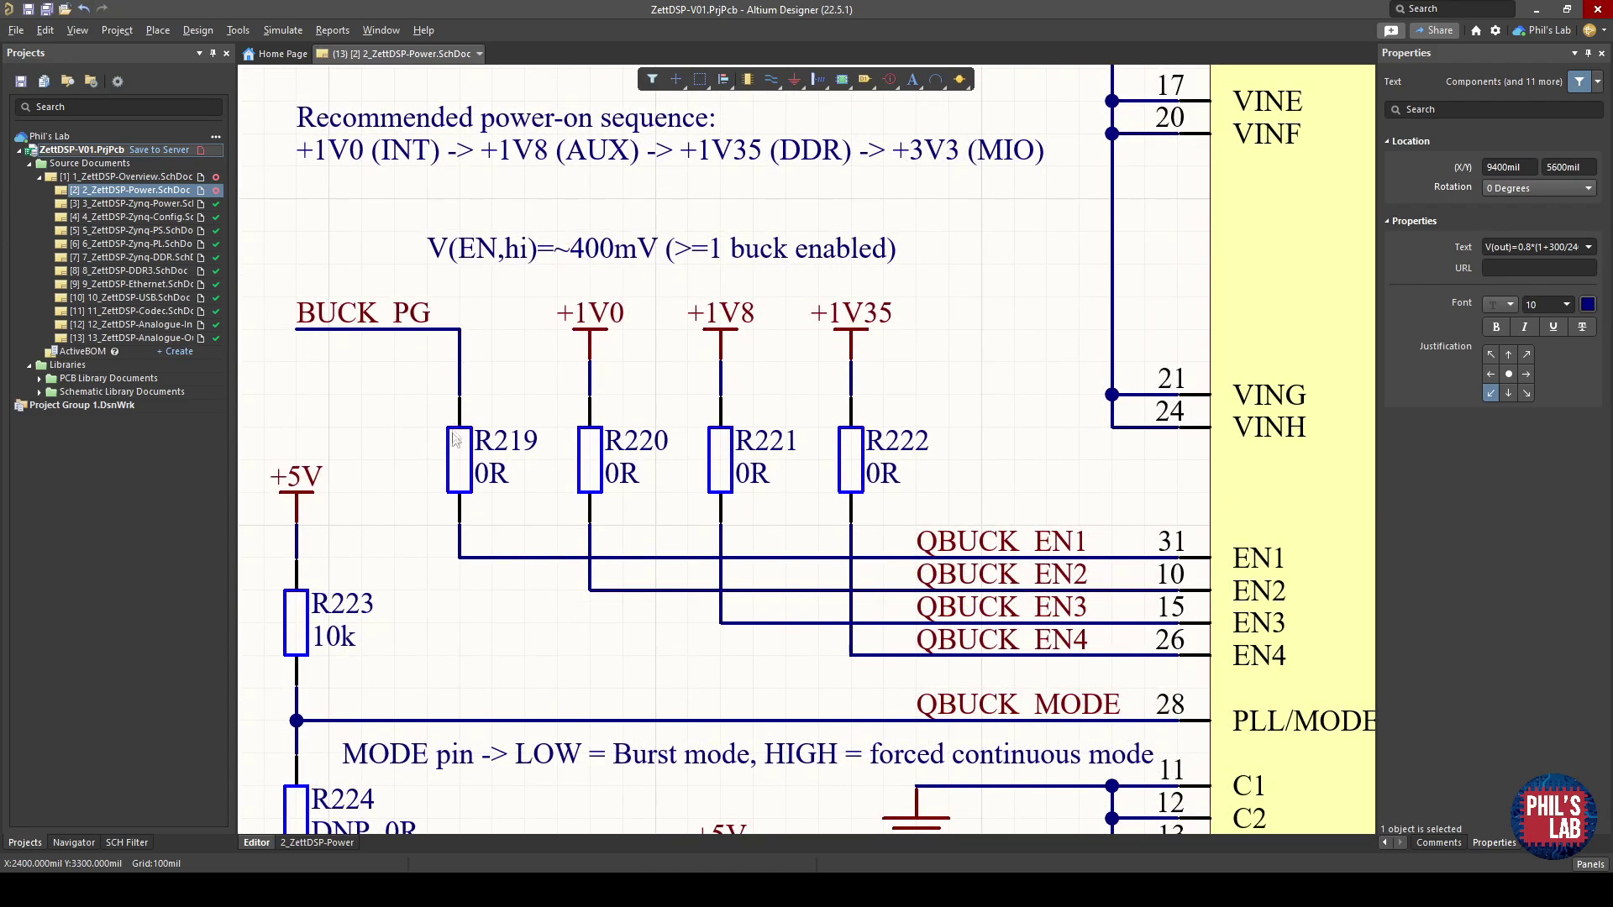
ctrl+scroll(577, 562, up, 1)
ctrl+scroll(581, 561, up, 1)
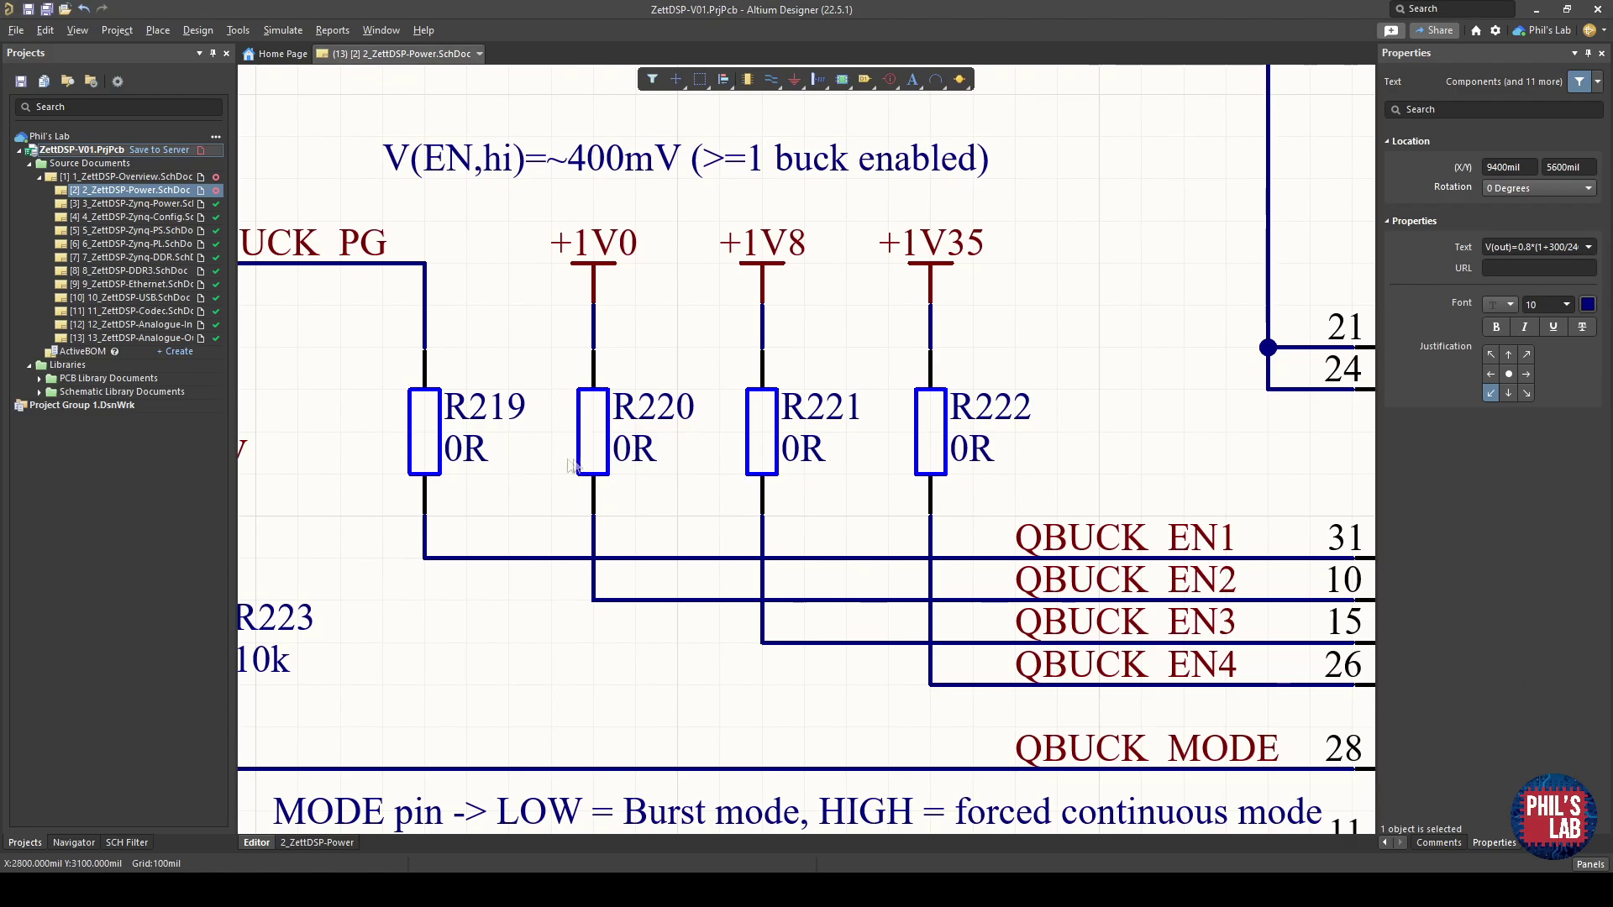
click(238, 30)
Enable Display Cross-Overs in Schematic General preferences so crossing wires show hop-over arcs.
click(336, 362)
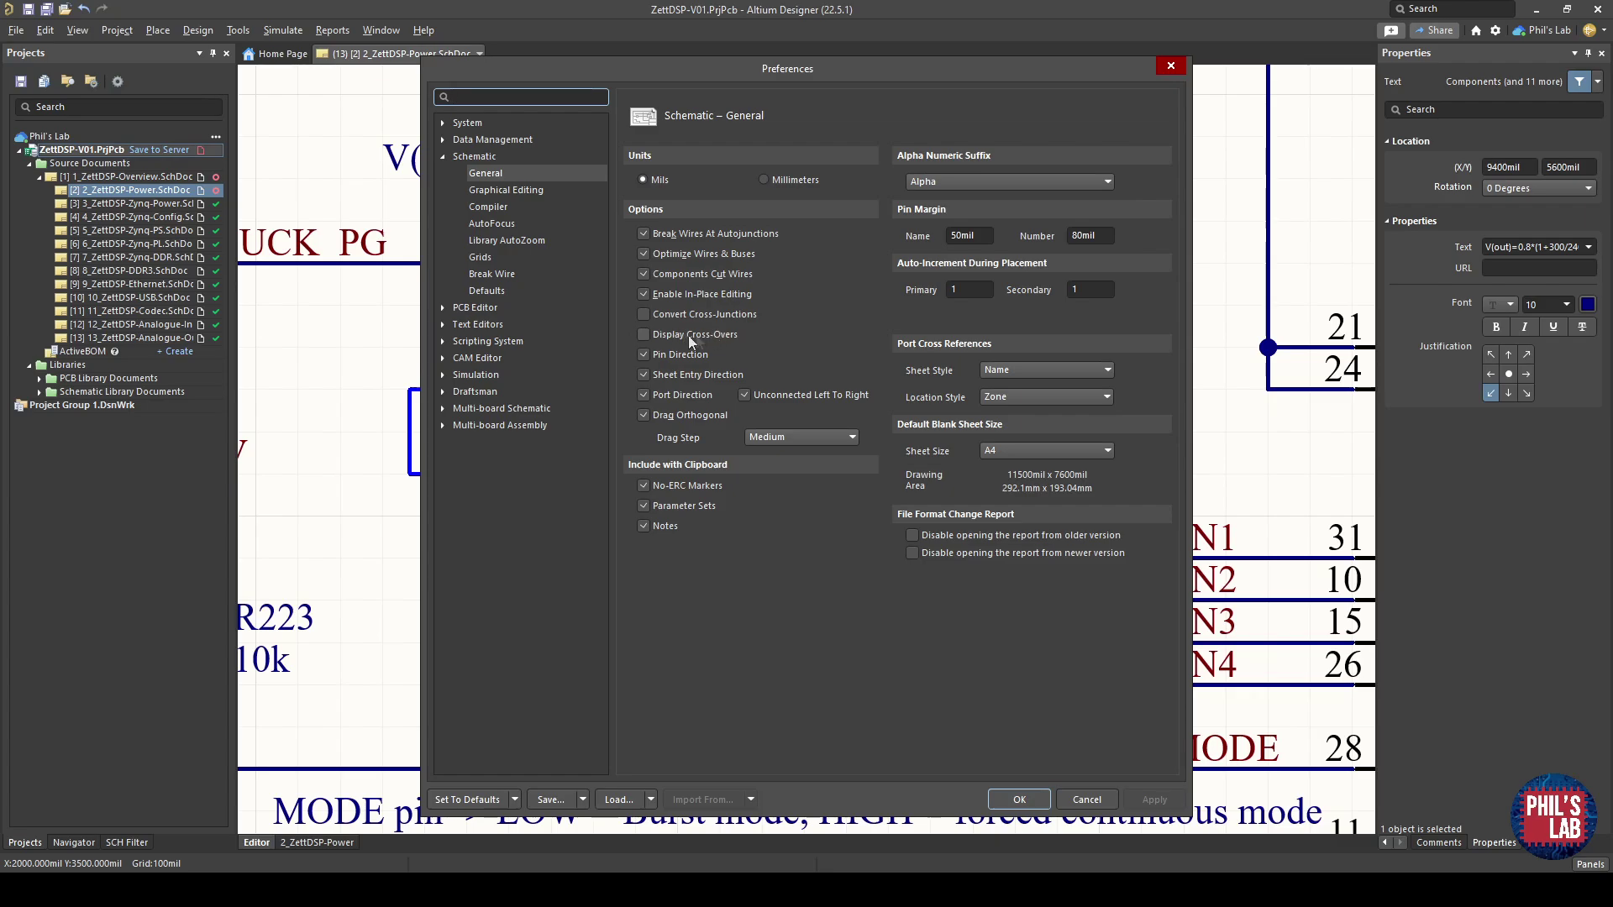
click(645, 334)
click(1019, 799)
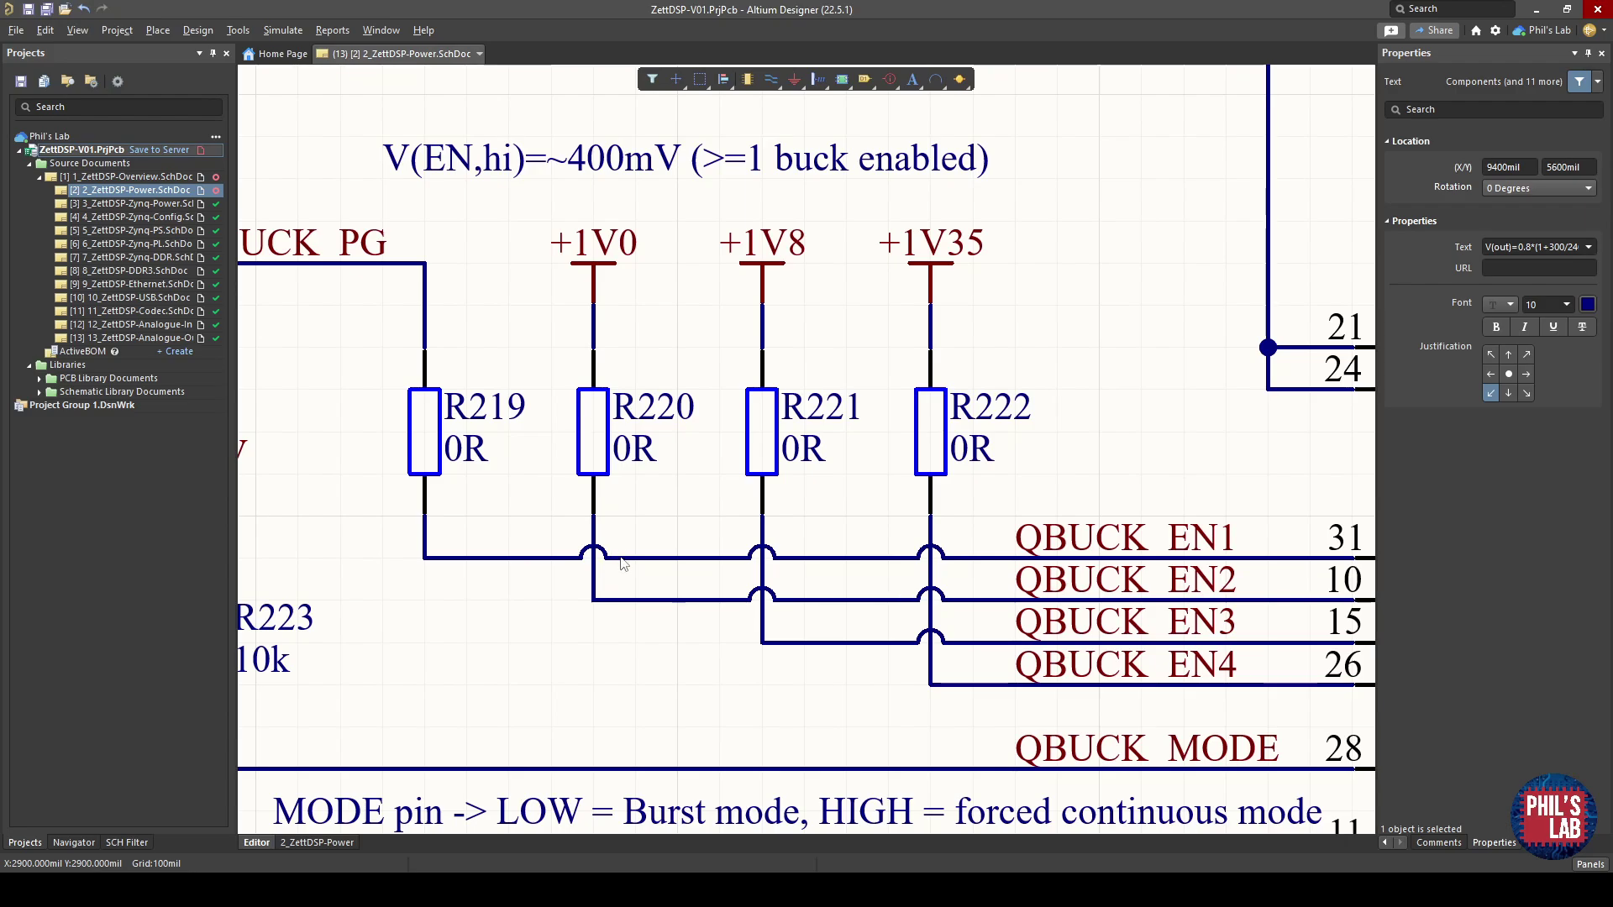
shift+scroll(1229, 565, right, 3)
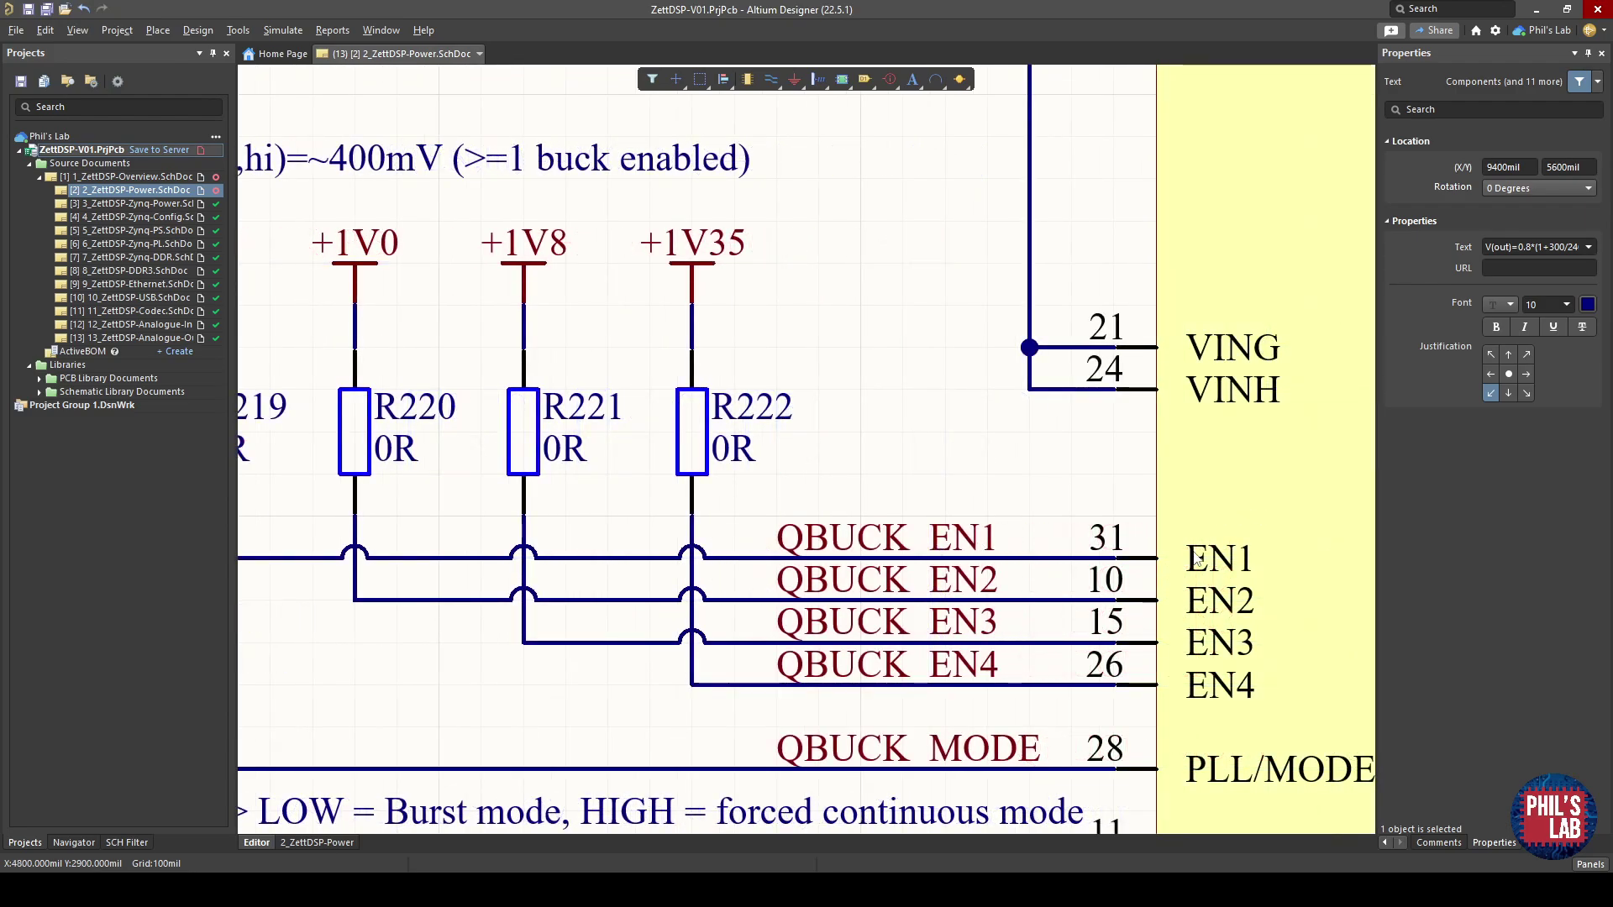
ctrl+scroll(1141, 544, down, 1)
ctrl+scroll(1141, 545, down, 1)
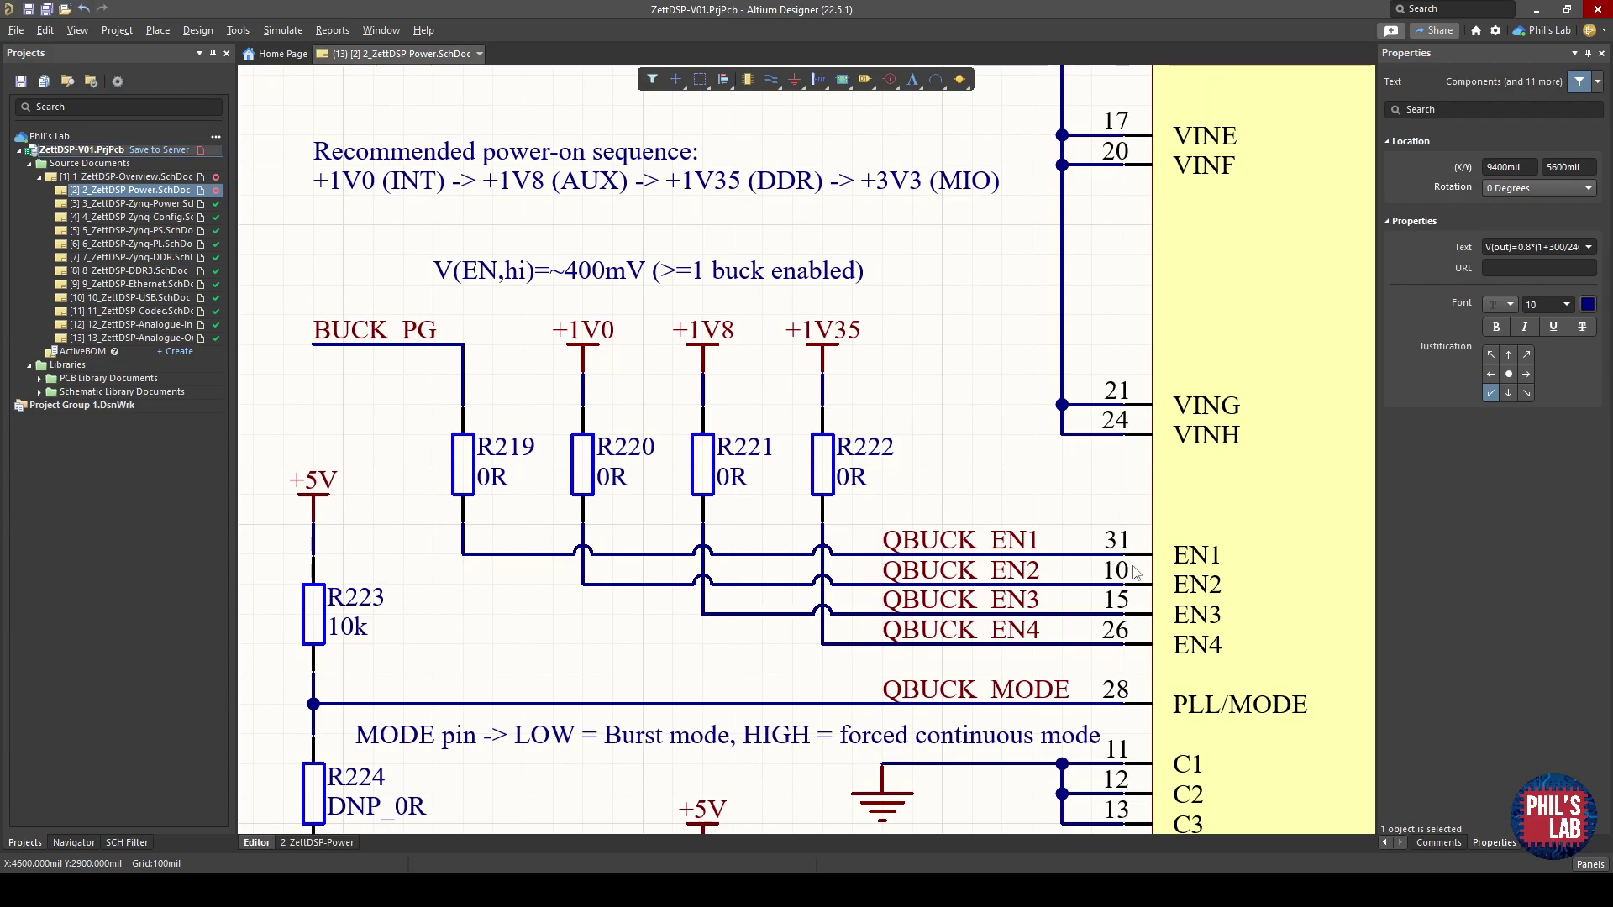
ctrl+scroll(1134, 590, down, 3)
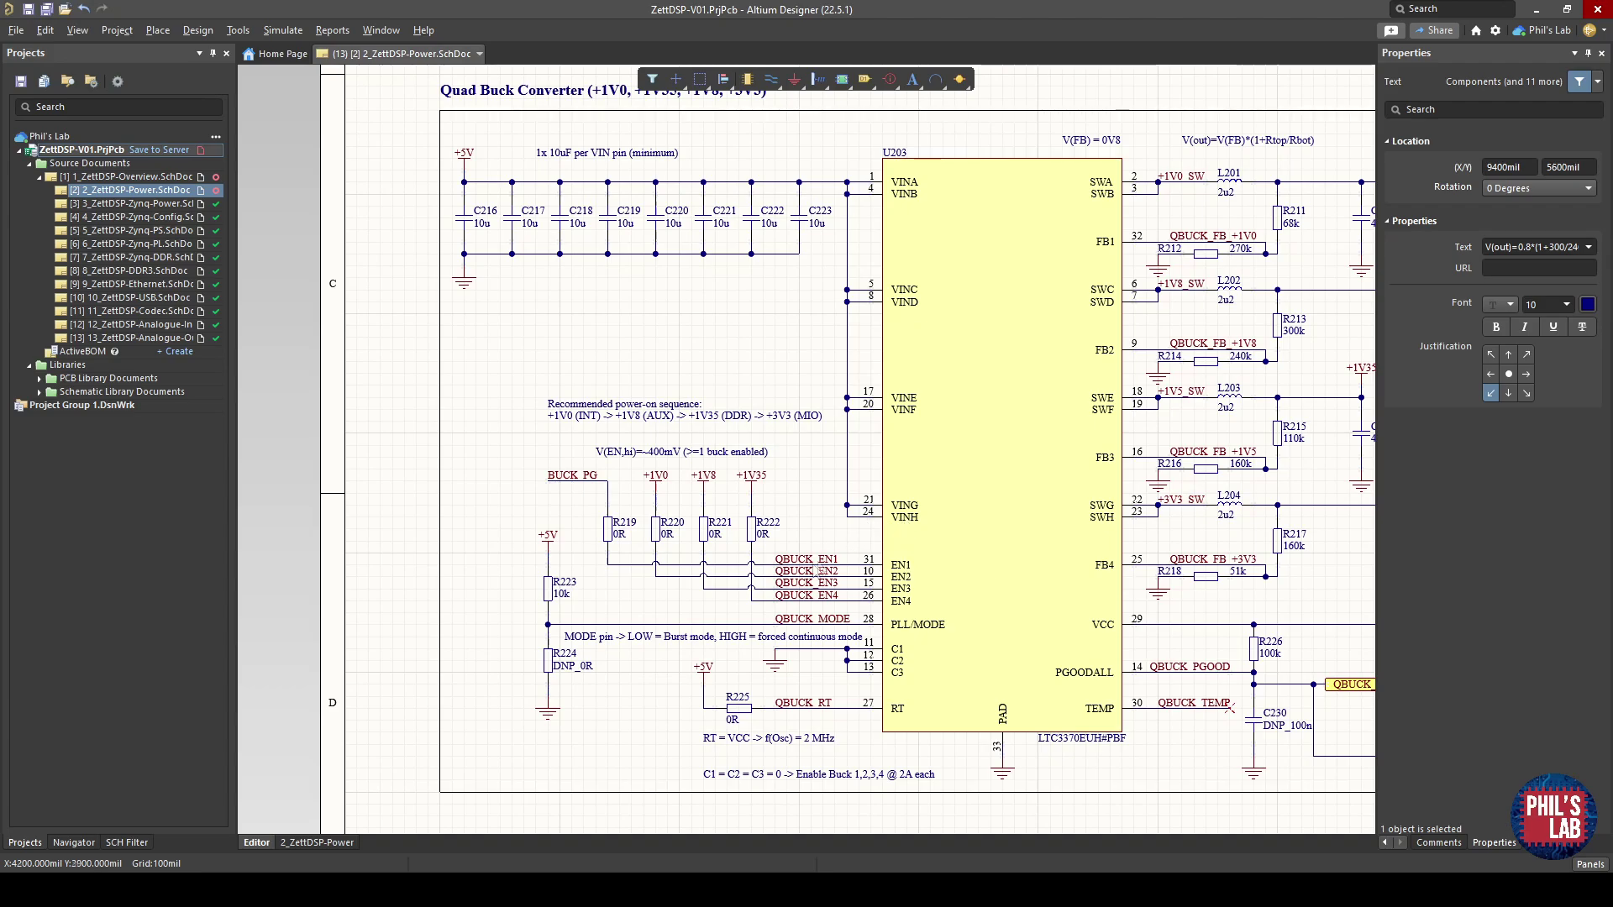
Zoom out over the Quad Buck Converter sheet, then switch to 9_ZettDSP-Ethernet.
scroll(1029, 517, right, 3)
scroll(1029, 517, up, 1)
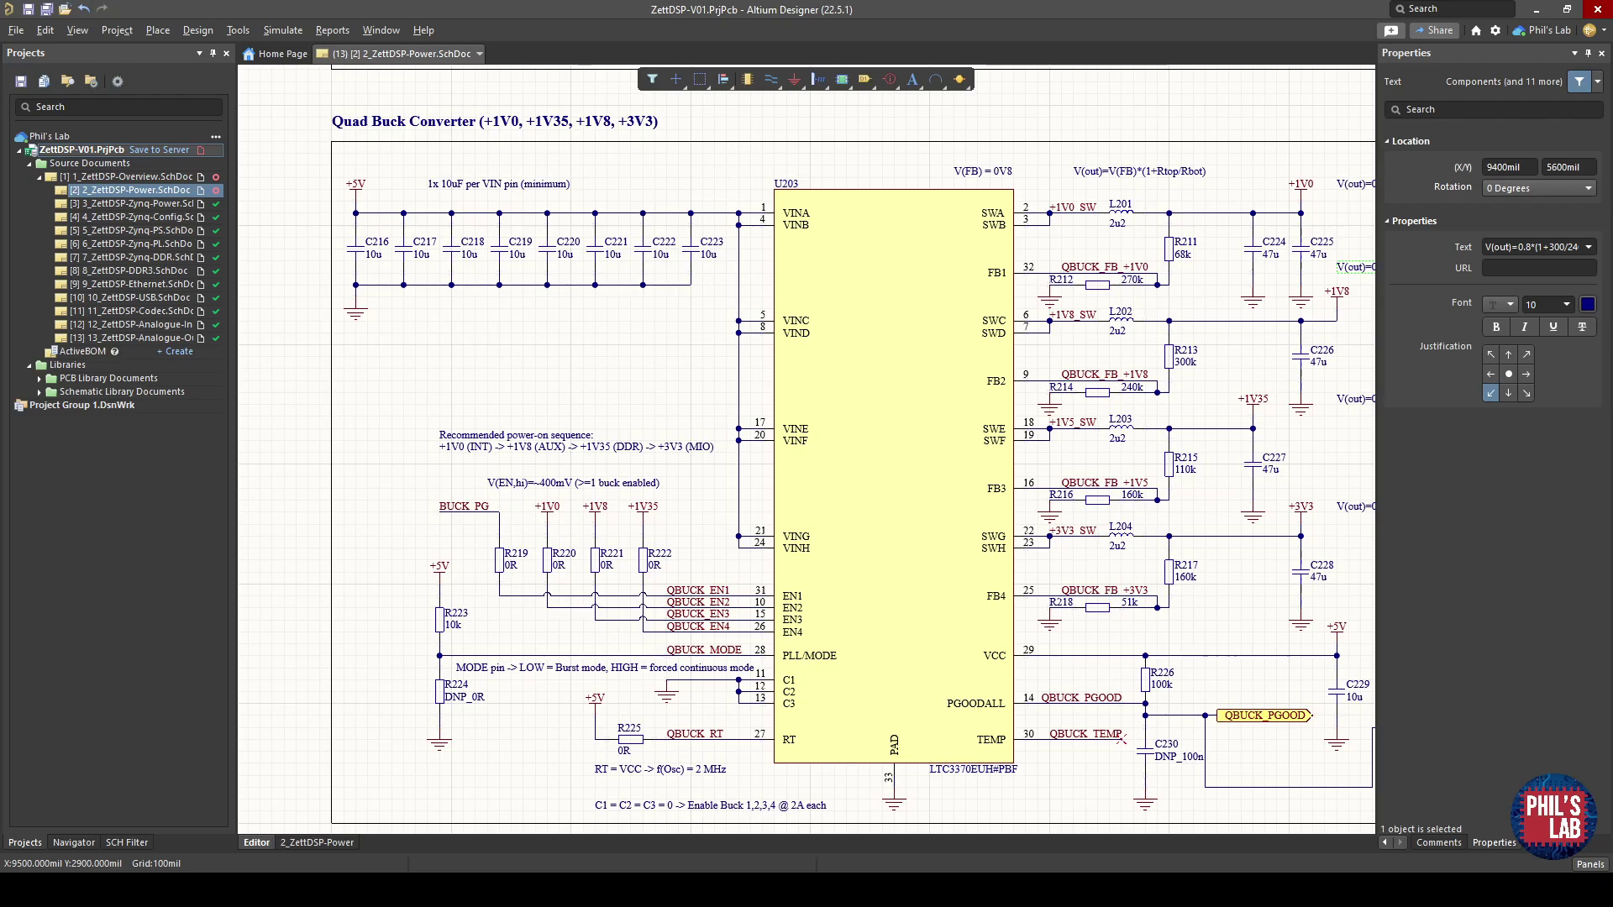
click(132, 284)
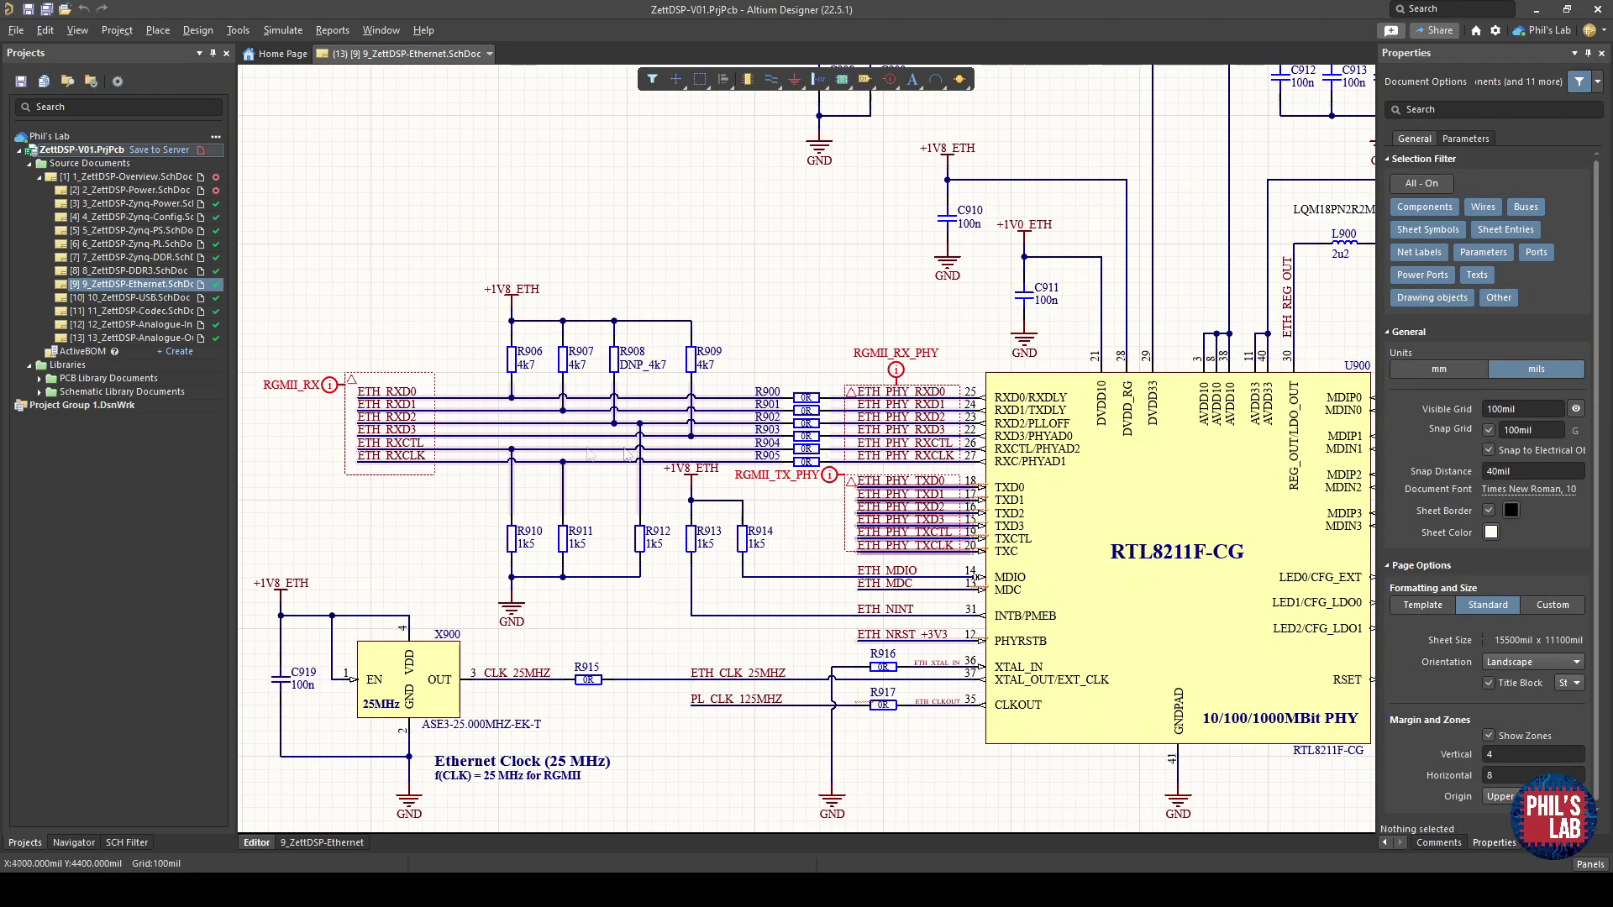
ctrl+scroll(388, 420, up, 3)
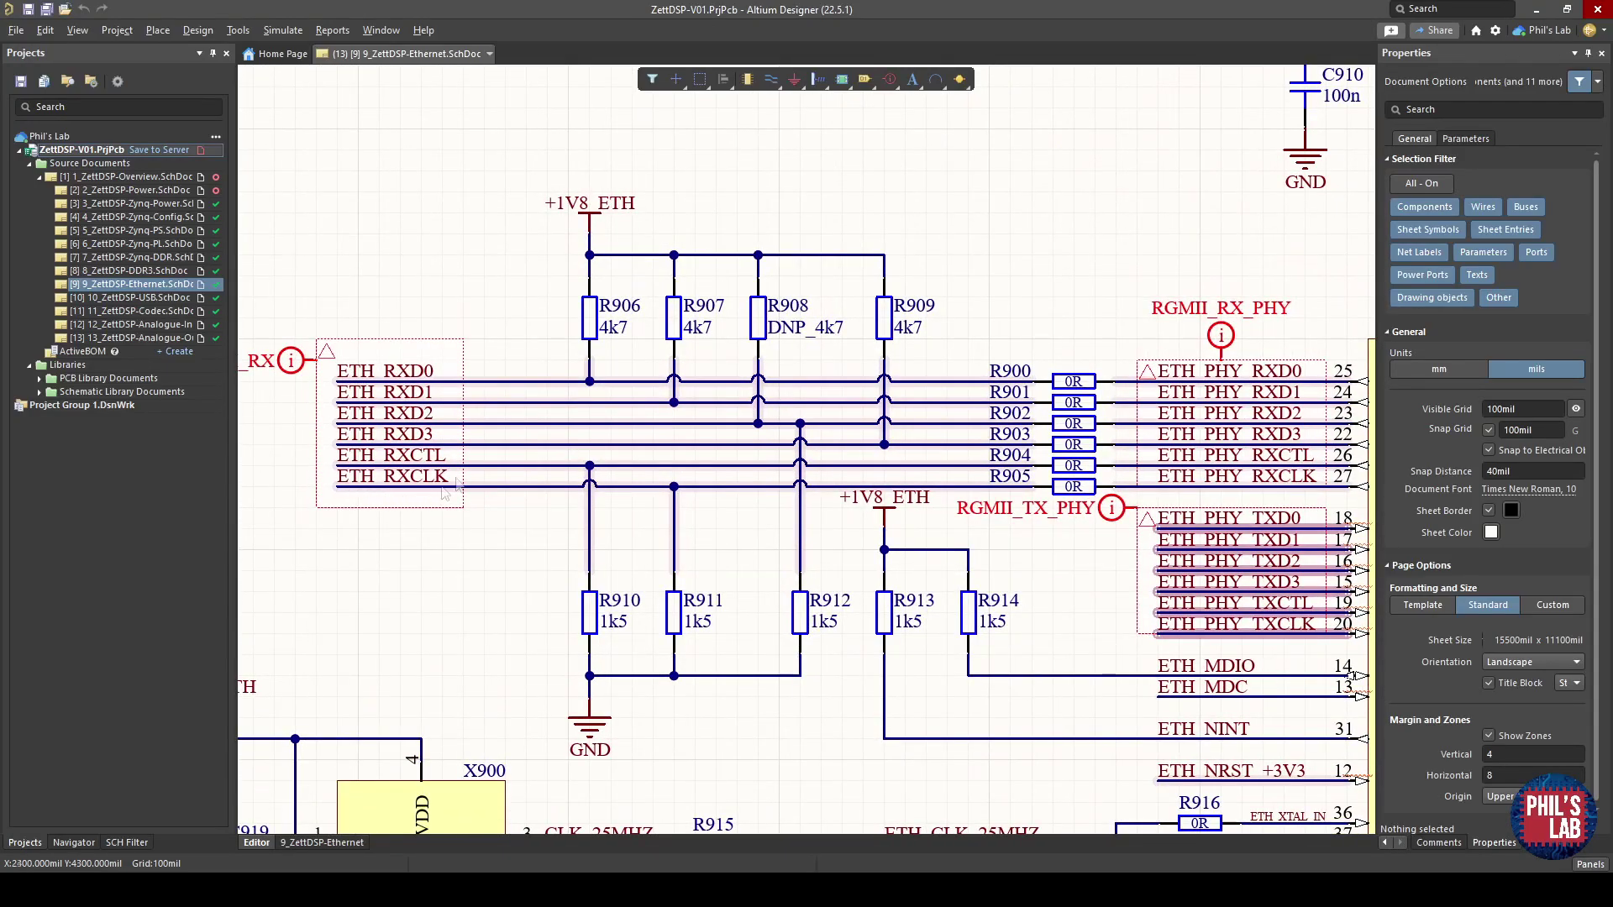
ctrl+scroll(623, 450, down, 2)
ctrl+scroll(966, 450, up, 2)
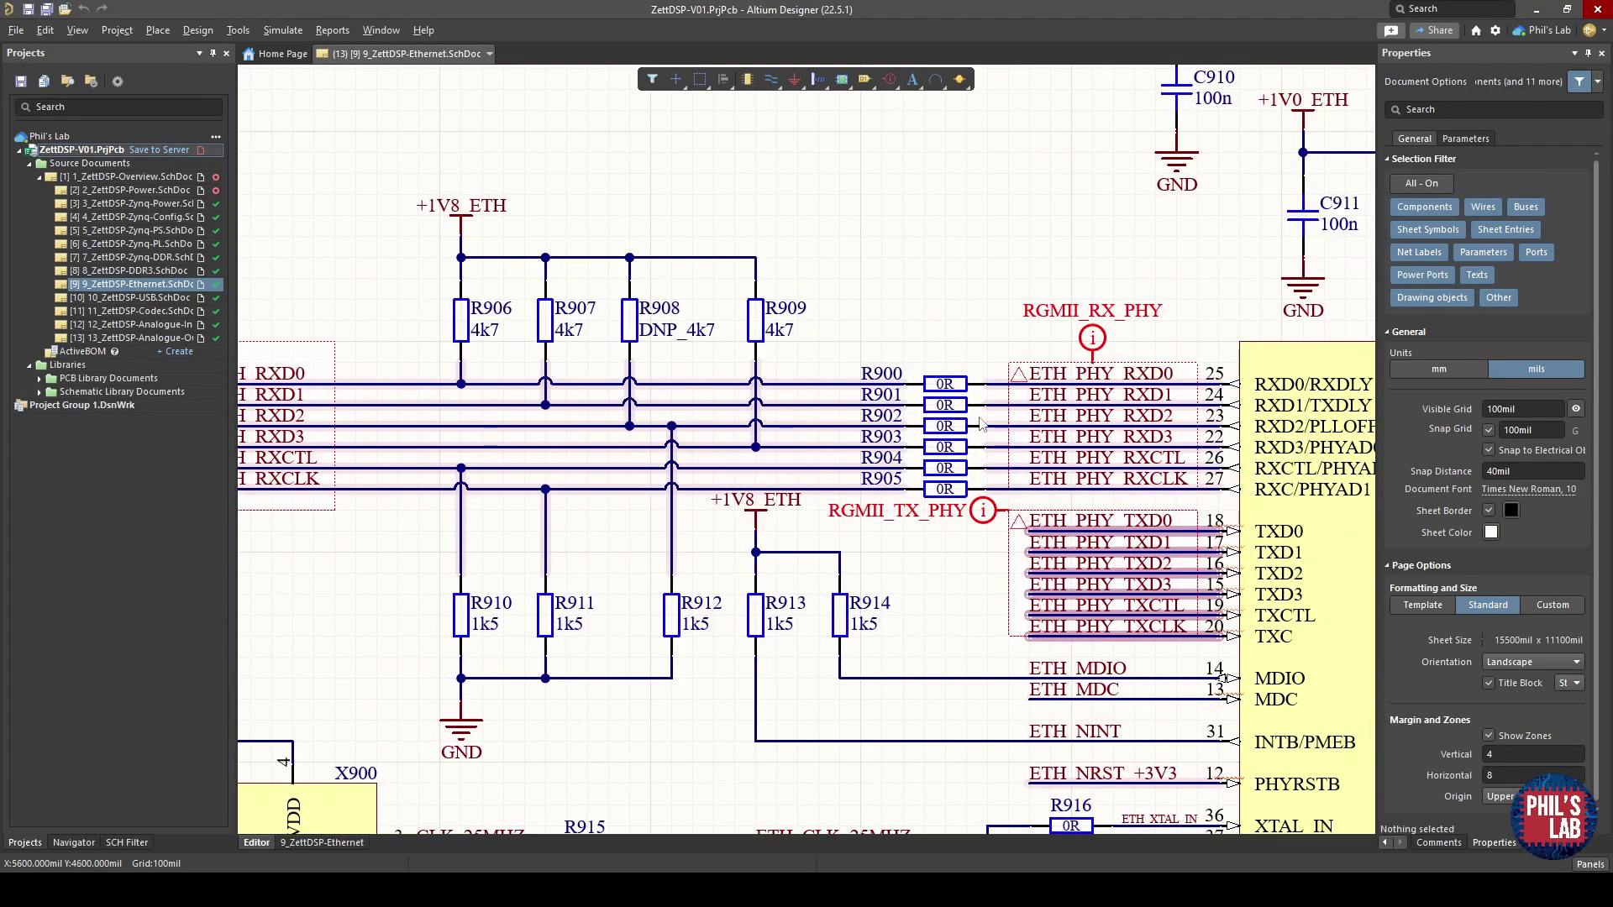
ctrl+scroll(980, 422, down, 2)
ctrl+scroll(1075, 406, up, 2)
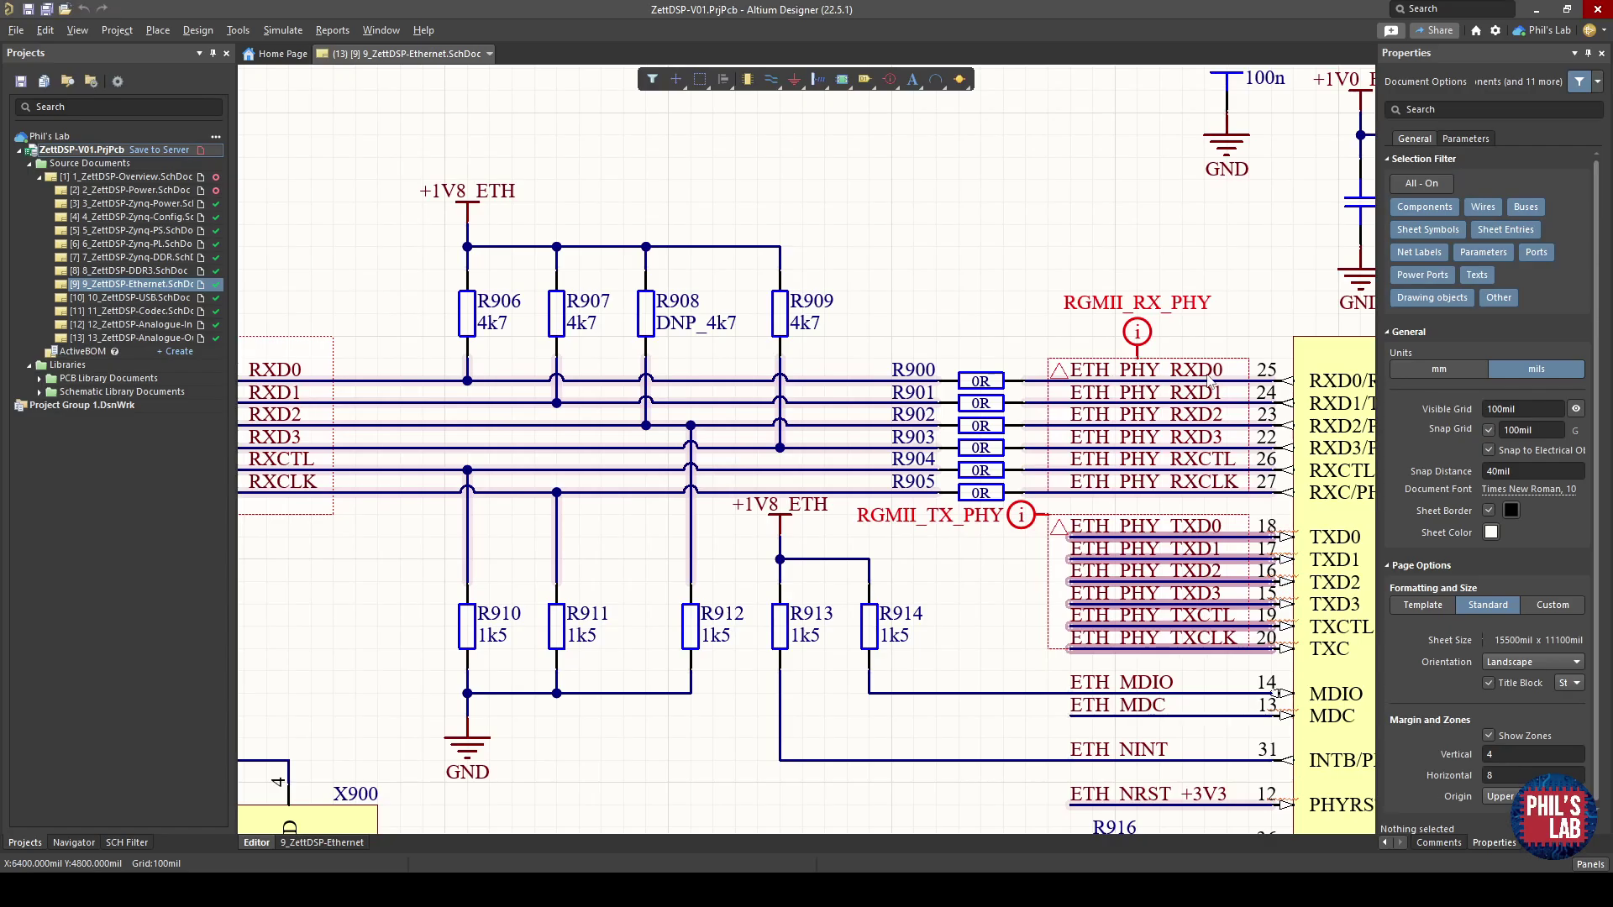
shift+scroll(1205, 387, right, 2)
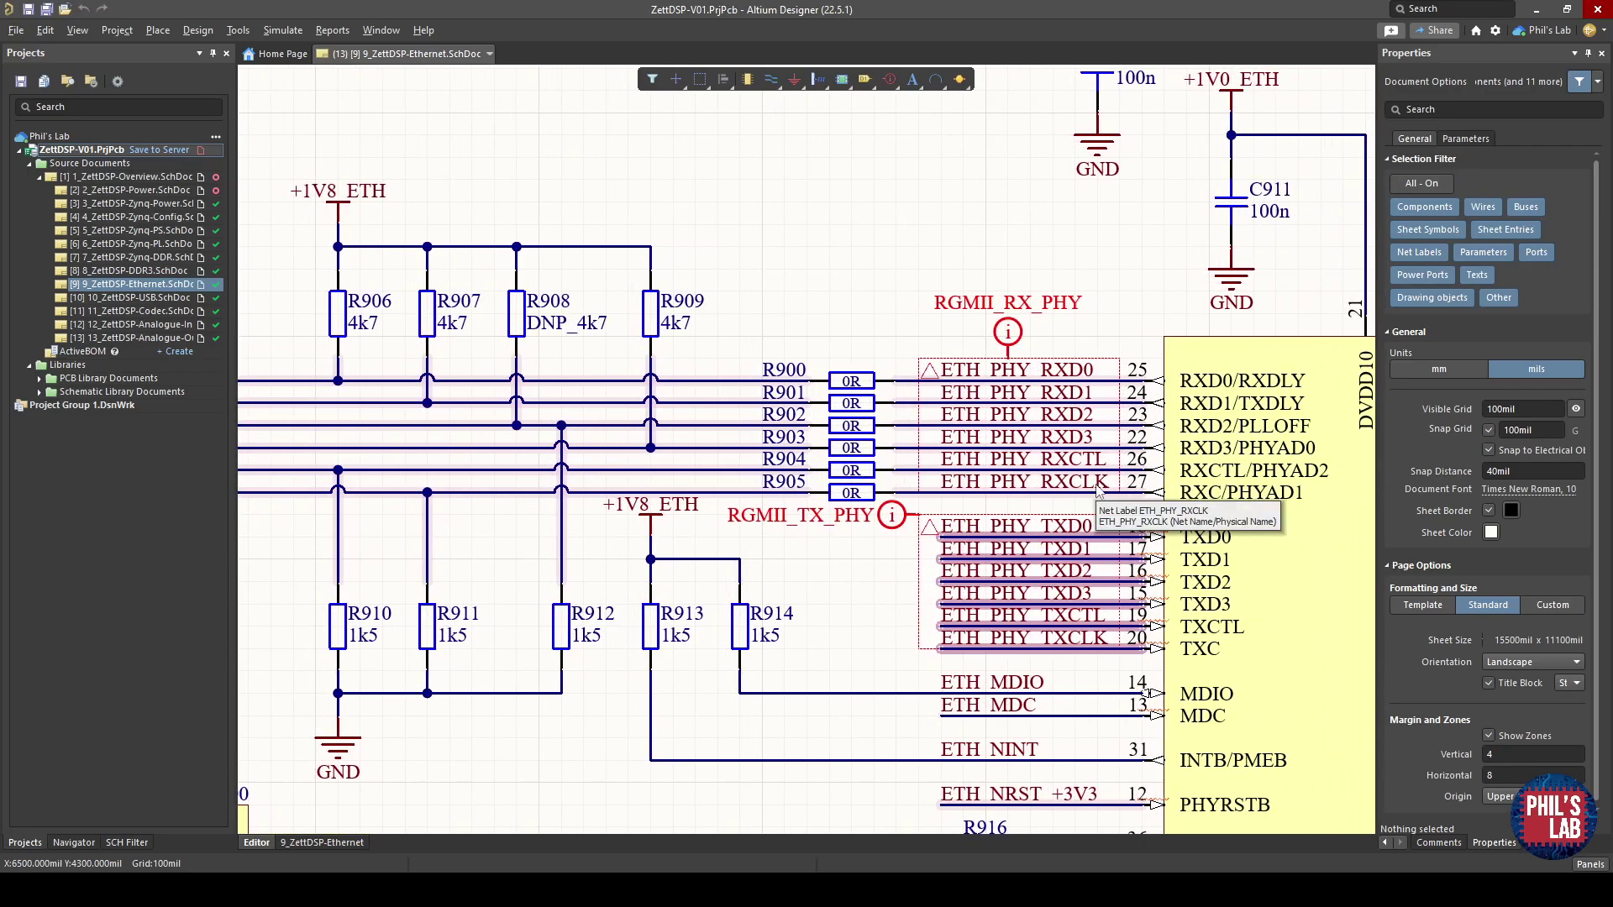
shift+scroll(1160, 382, right, 8)
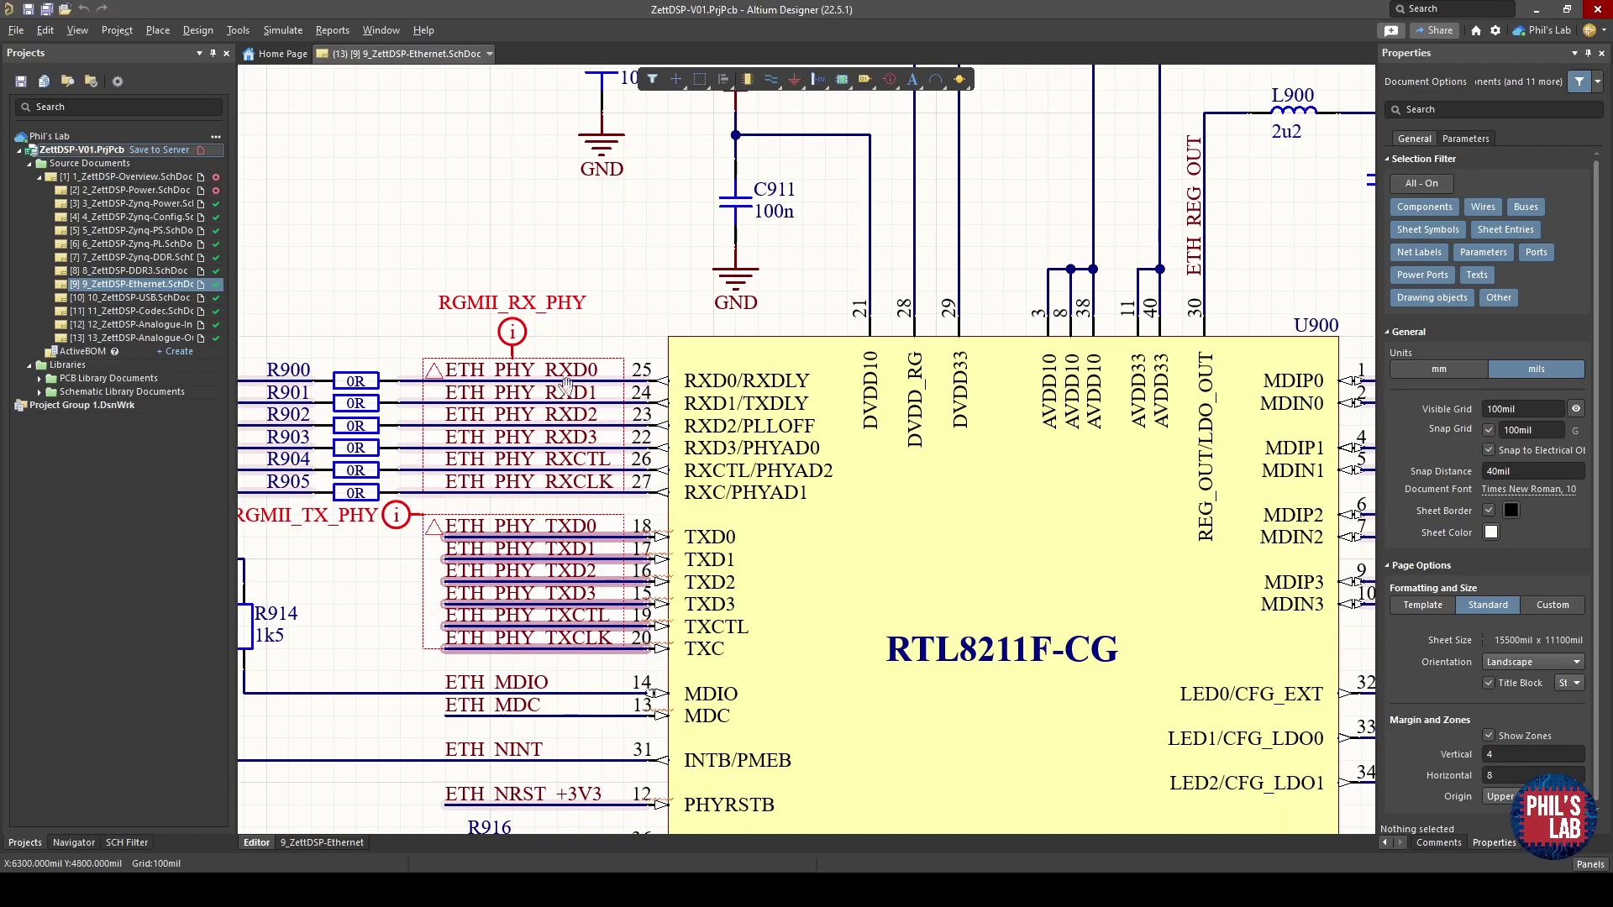
shift+scroll(603, 492, left, 1)
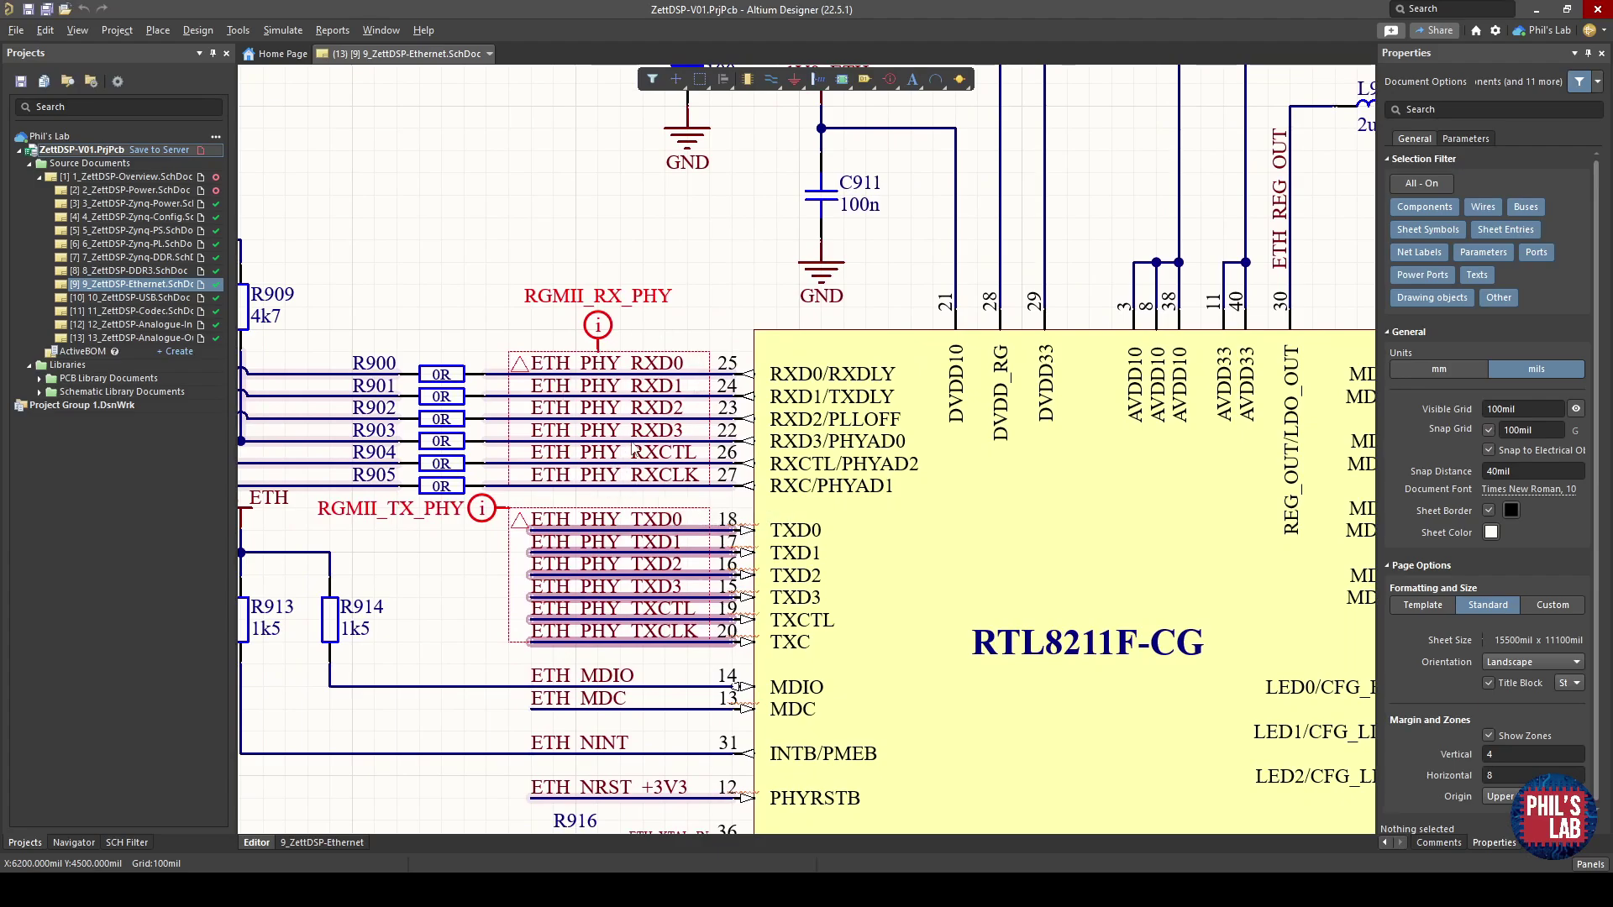
ctrl+scroll(594, 427, down, 1)
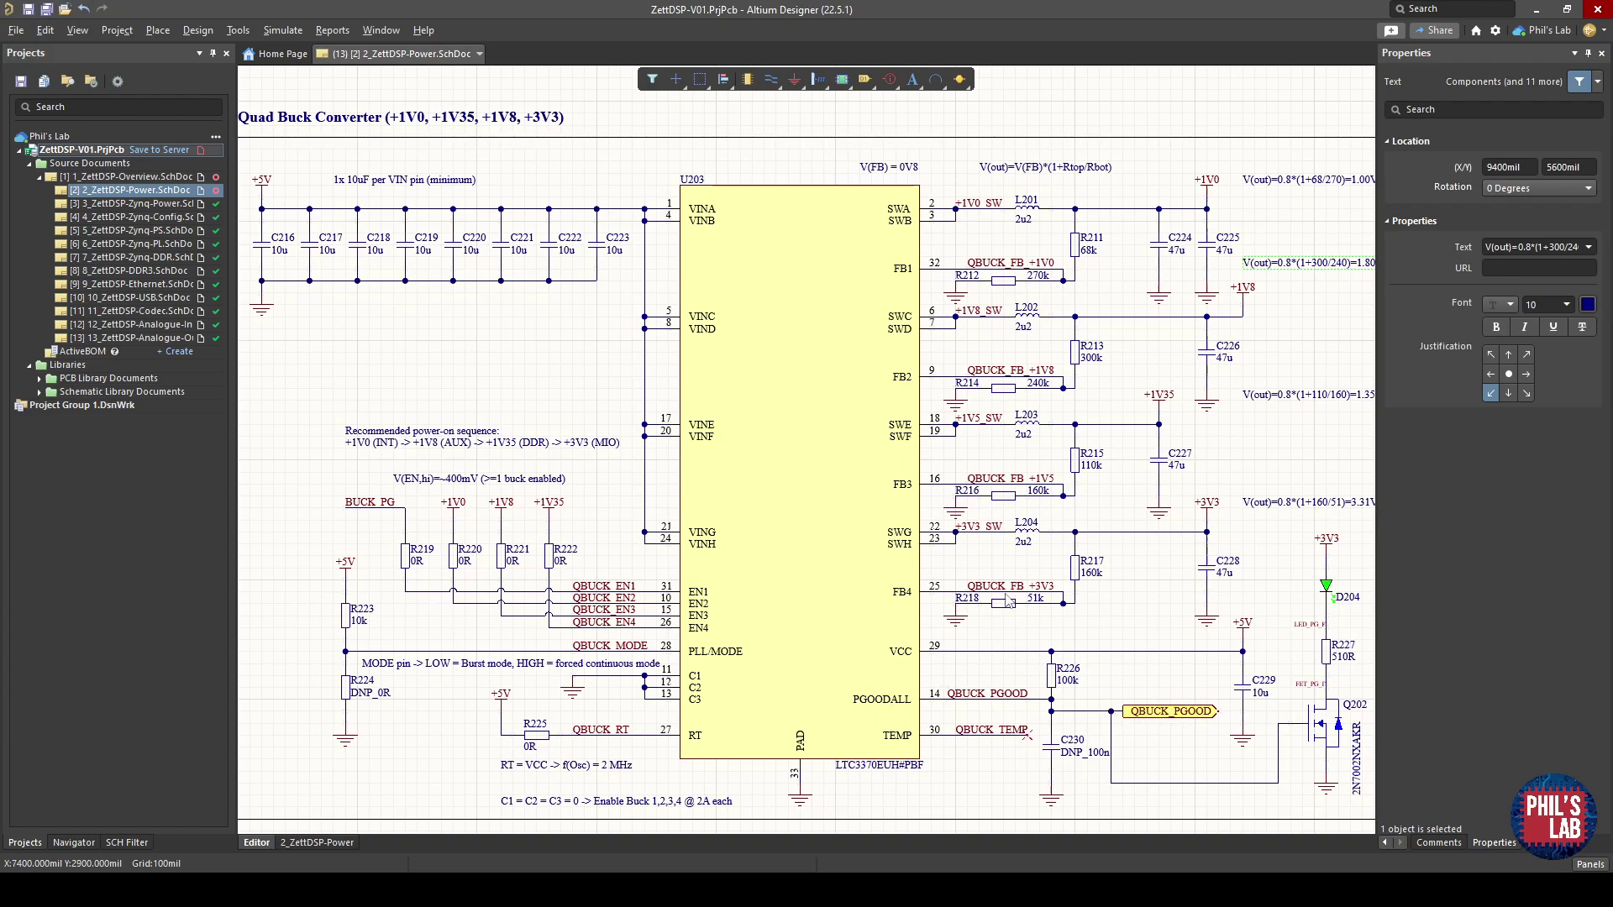
ctrl+scroll(968, 593, up, 3)
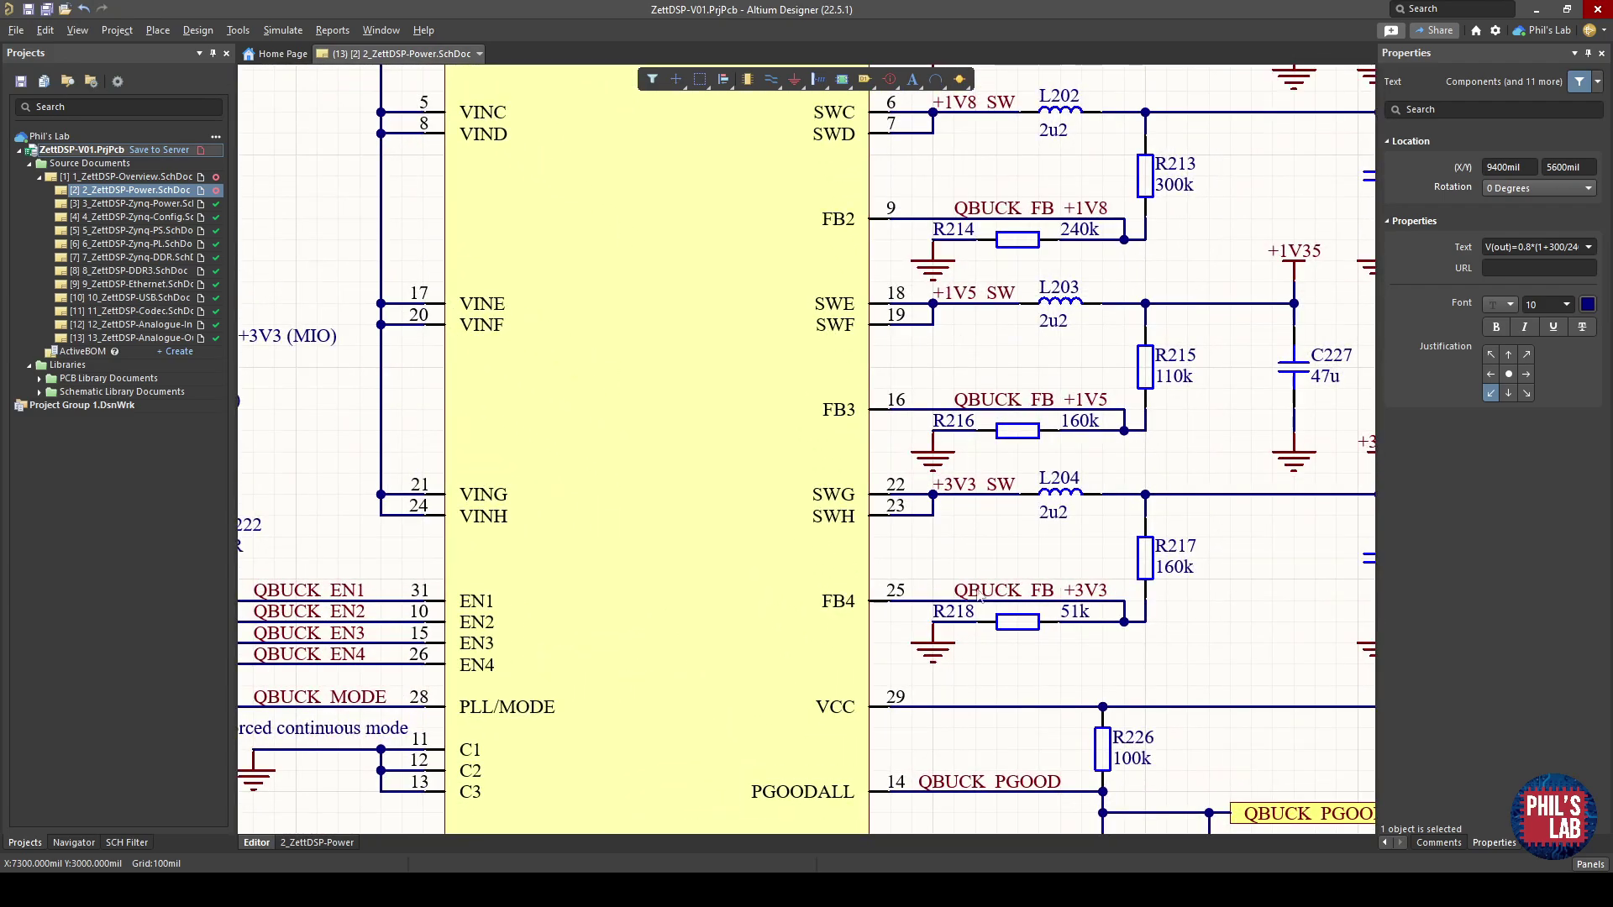
right_drag(790, 591, 963, 532)
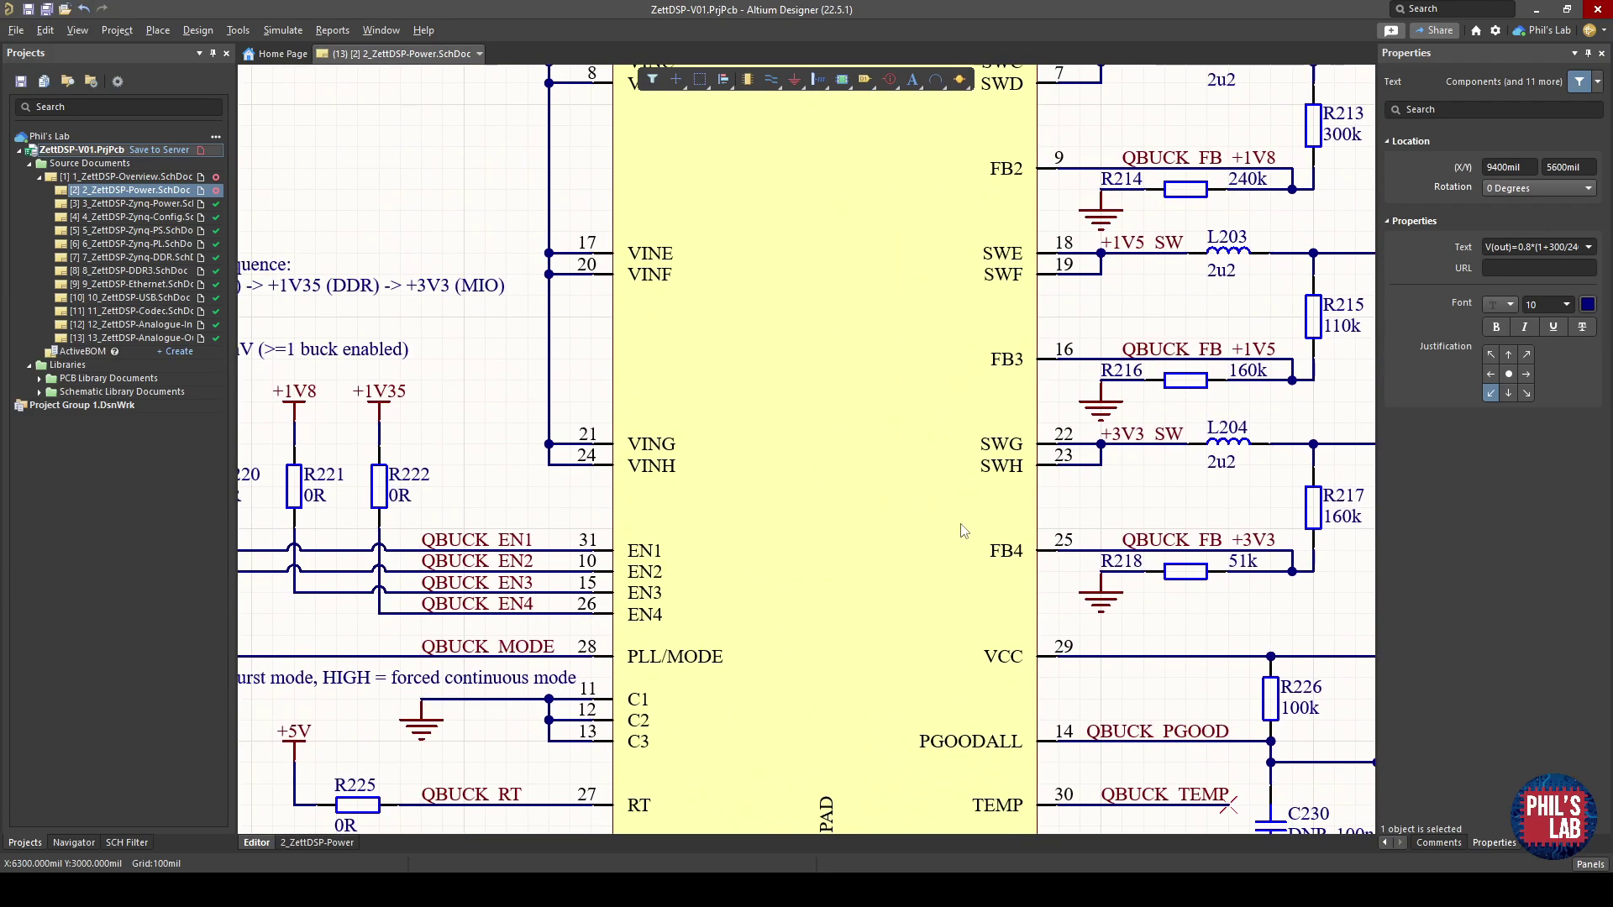
ctrl+scroll(963, 531, down, 2)
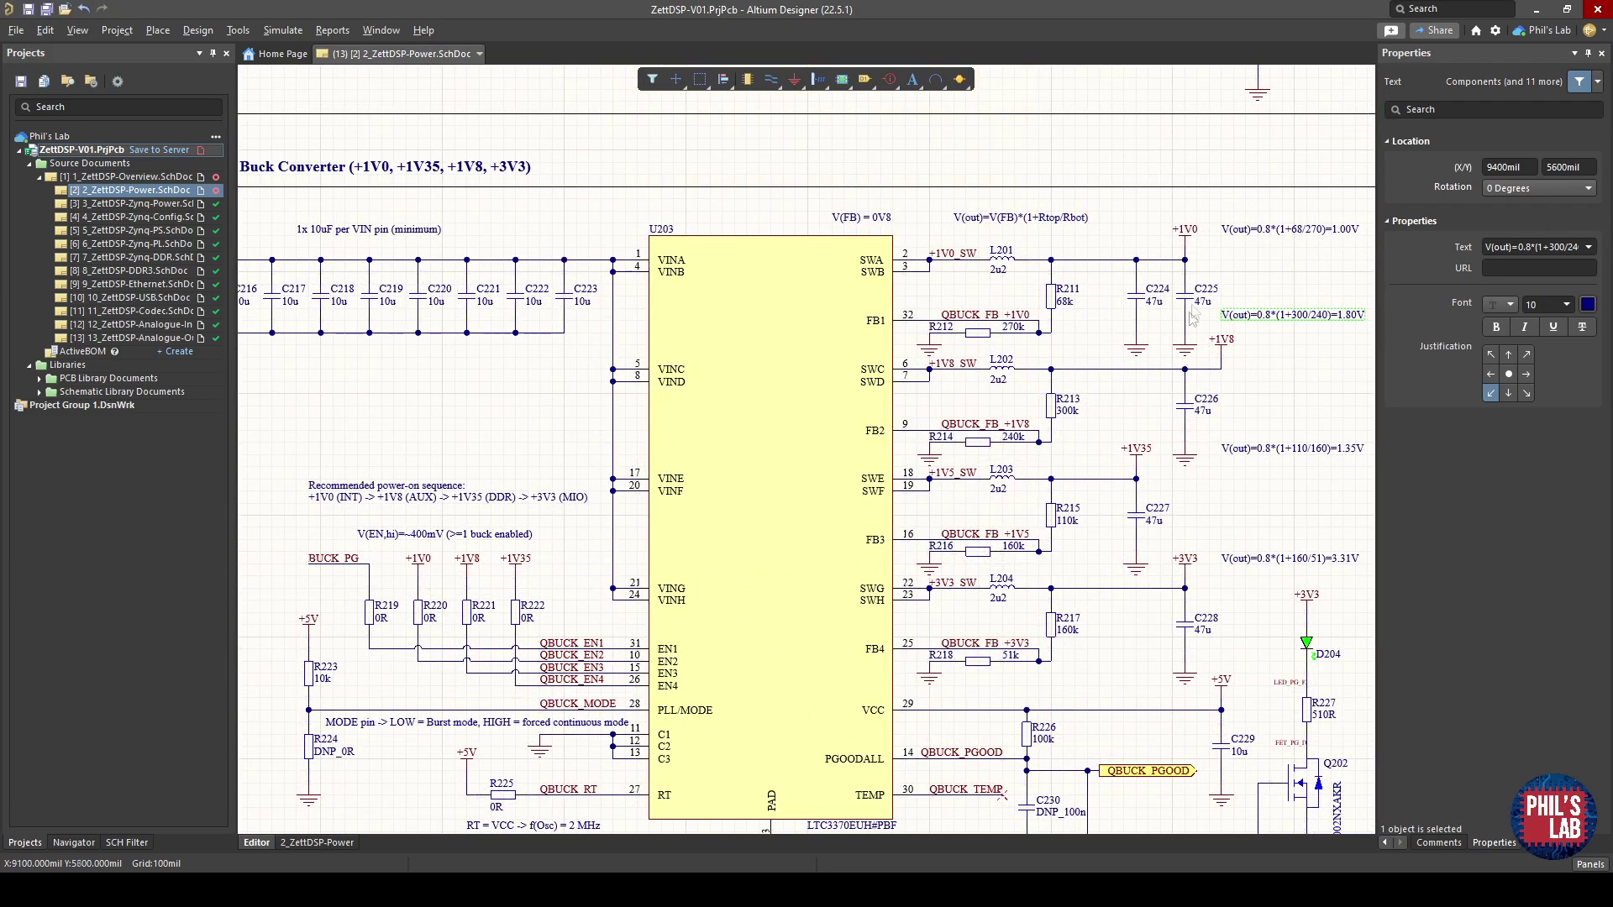
ctrl+scroll(1197, 253, up, 2)
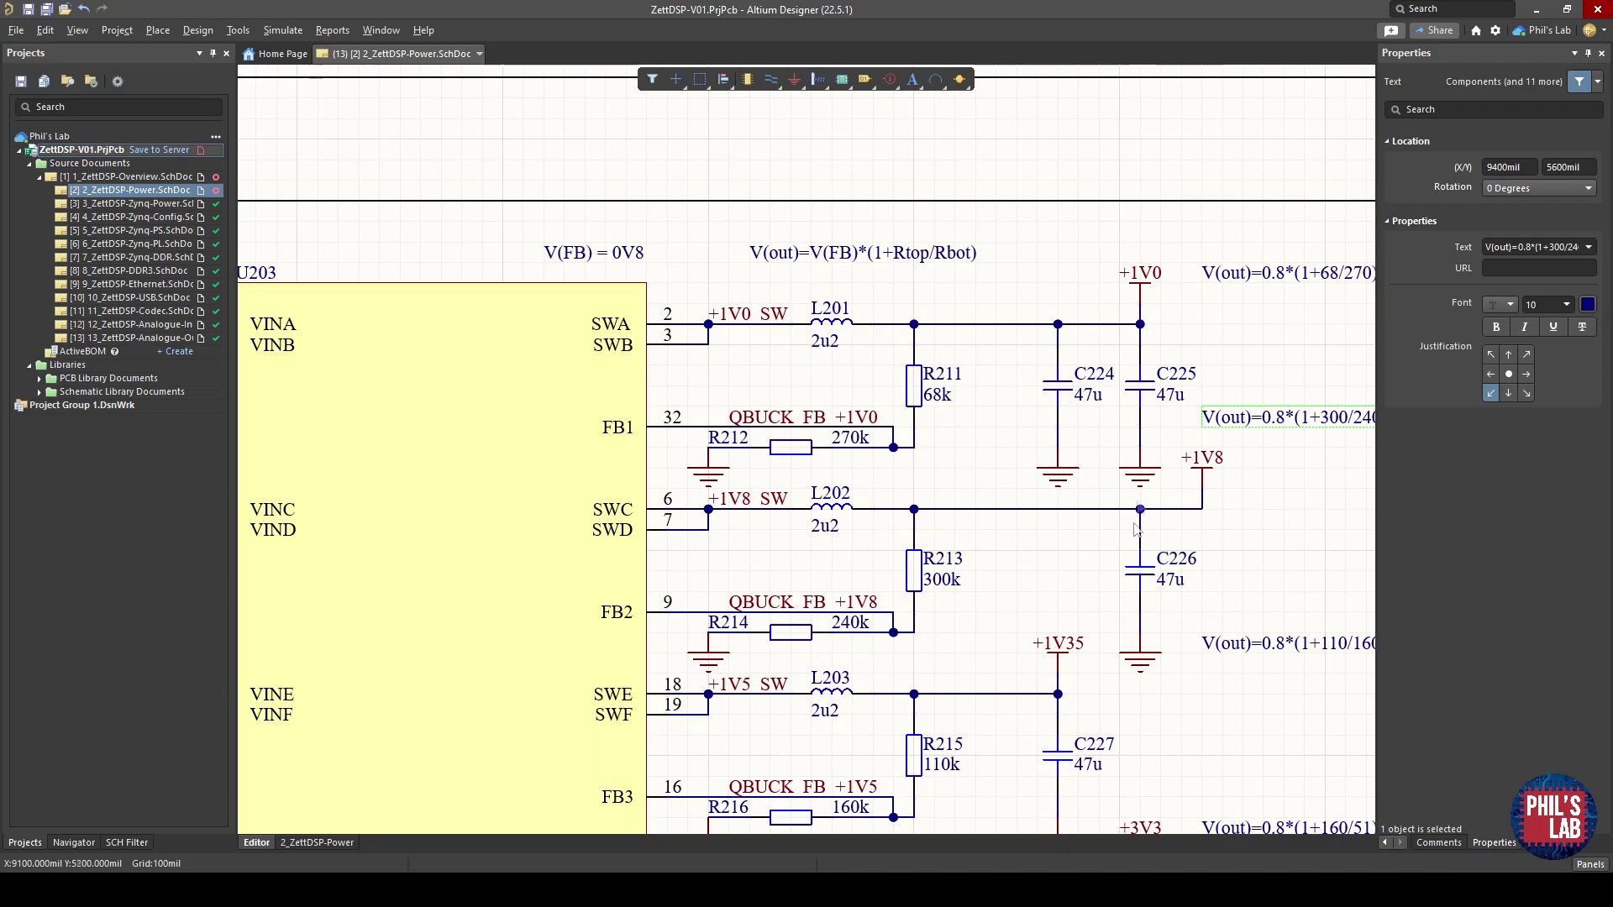
ctrl+scroll(1193, 650, up, 2)
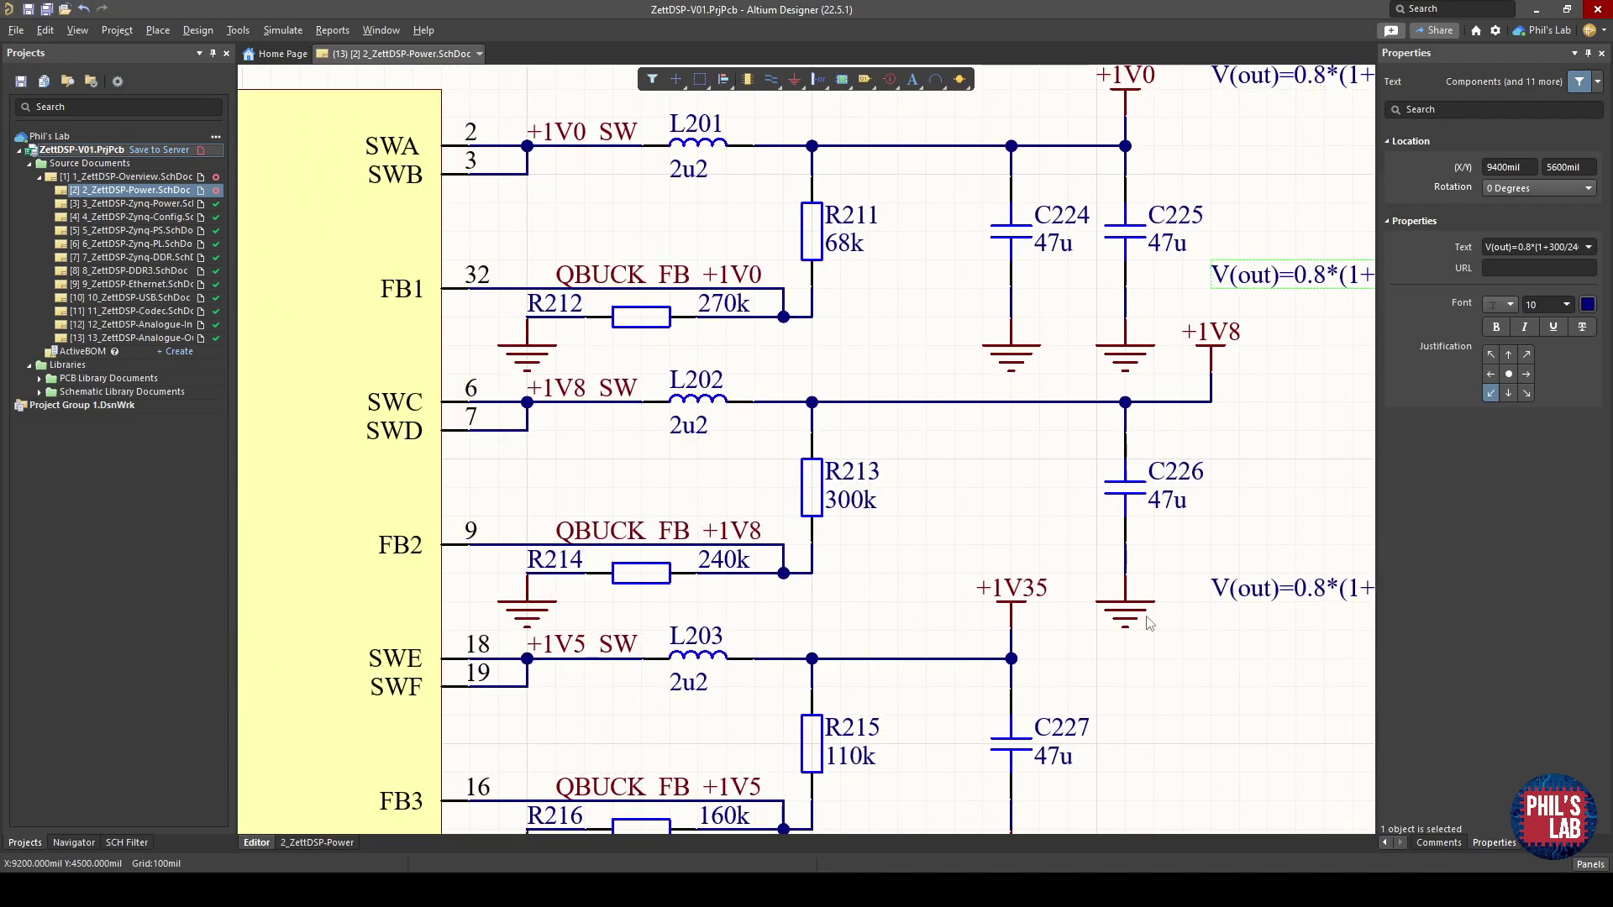
drag(1150, 624, 1088, 571)
key(space)
key(space)
key(ctrl+z)
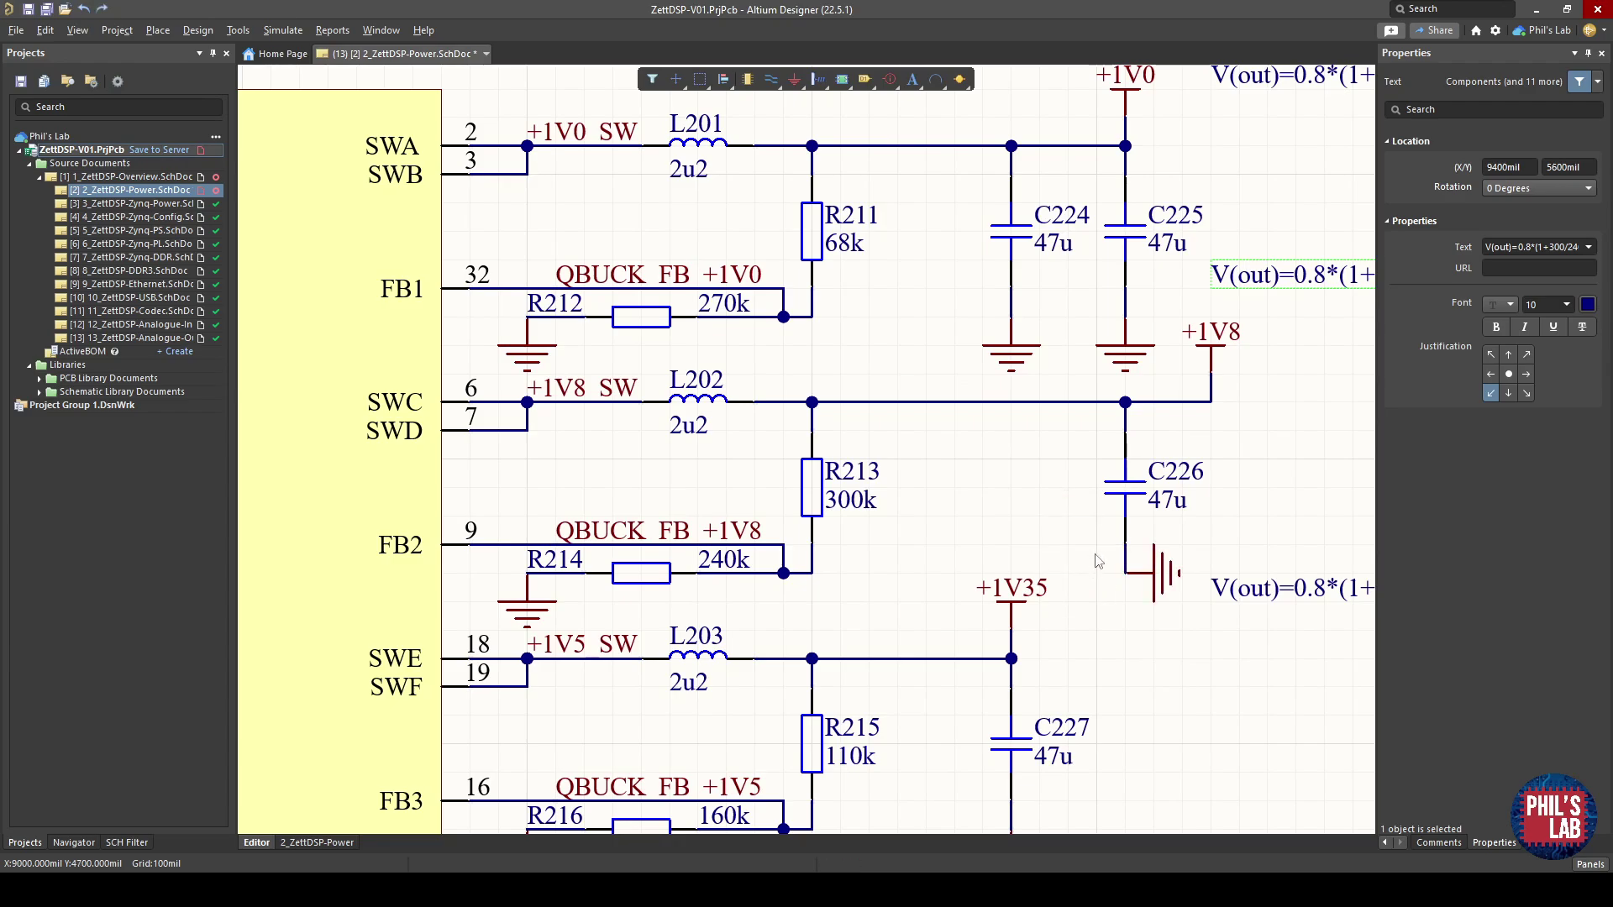
key(ctrl+z)
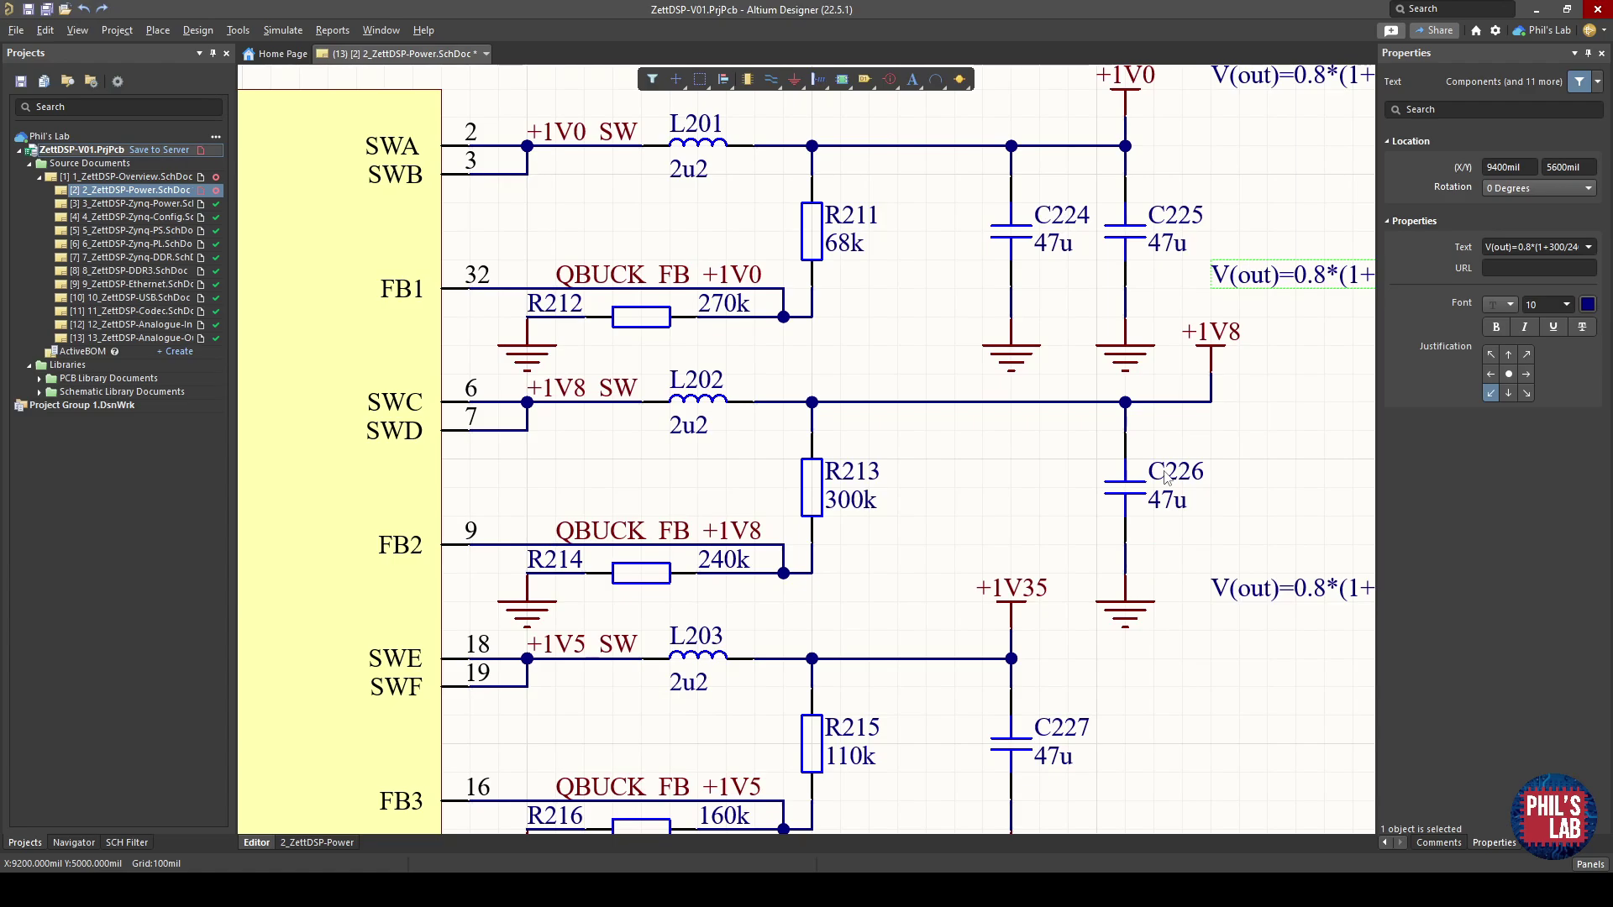
ctrl+scroll(939, 668, up, 3)
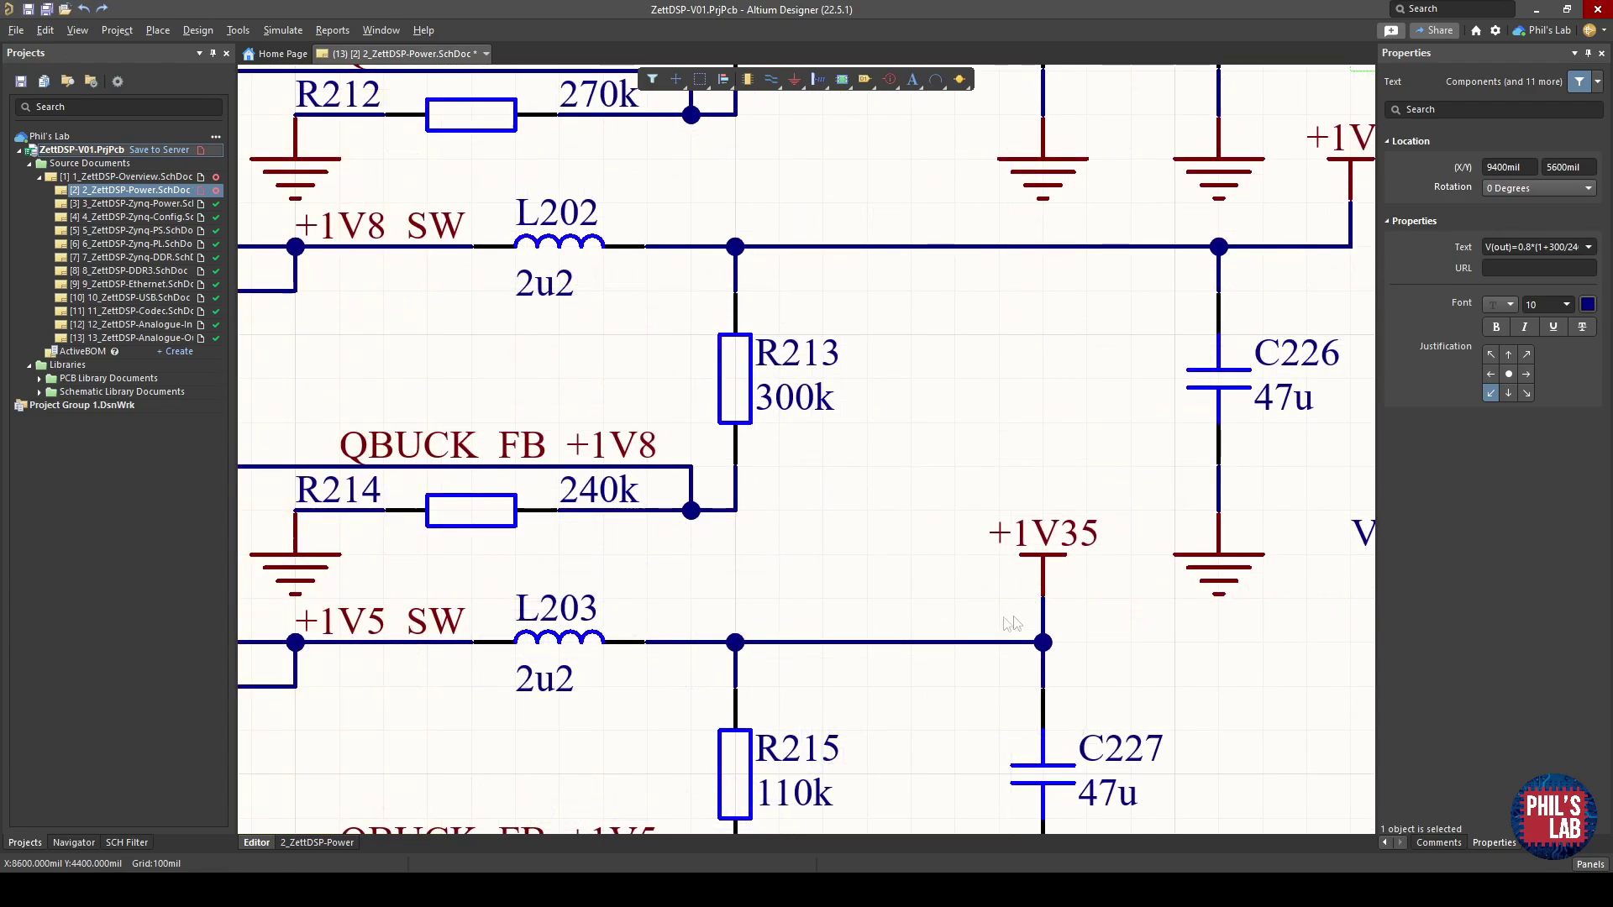
Switch to a 10mil snap grid and shorten the +1V35 wire from its junction end.
ctrl+scroll(916, 626, up, 2)
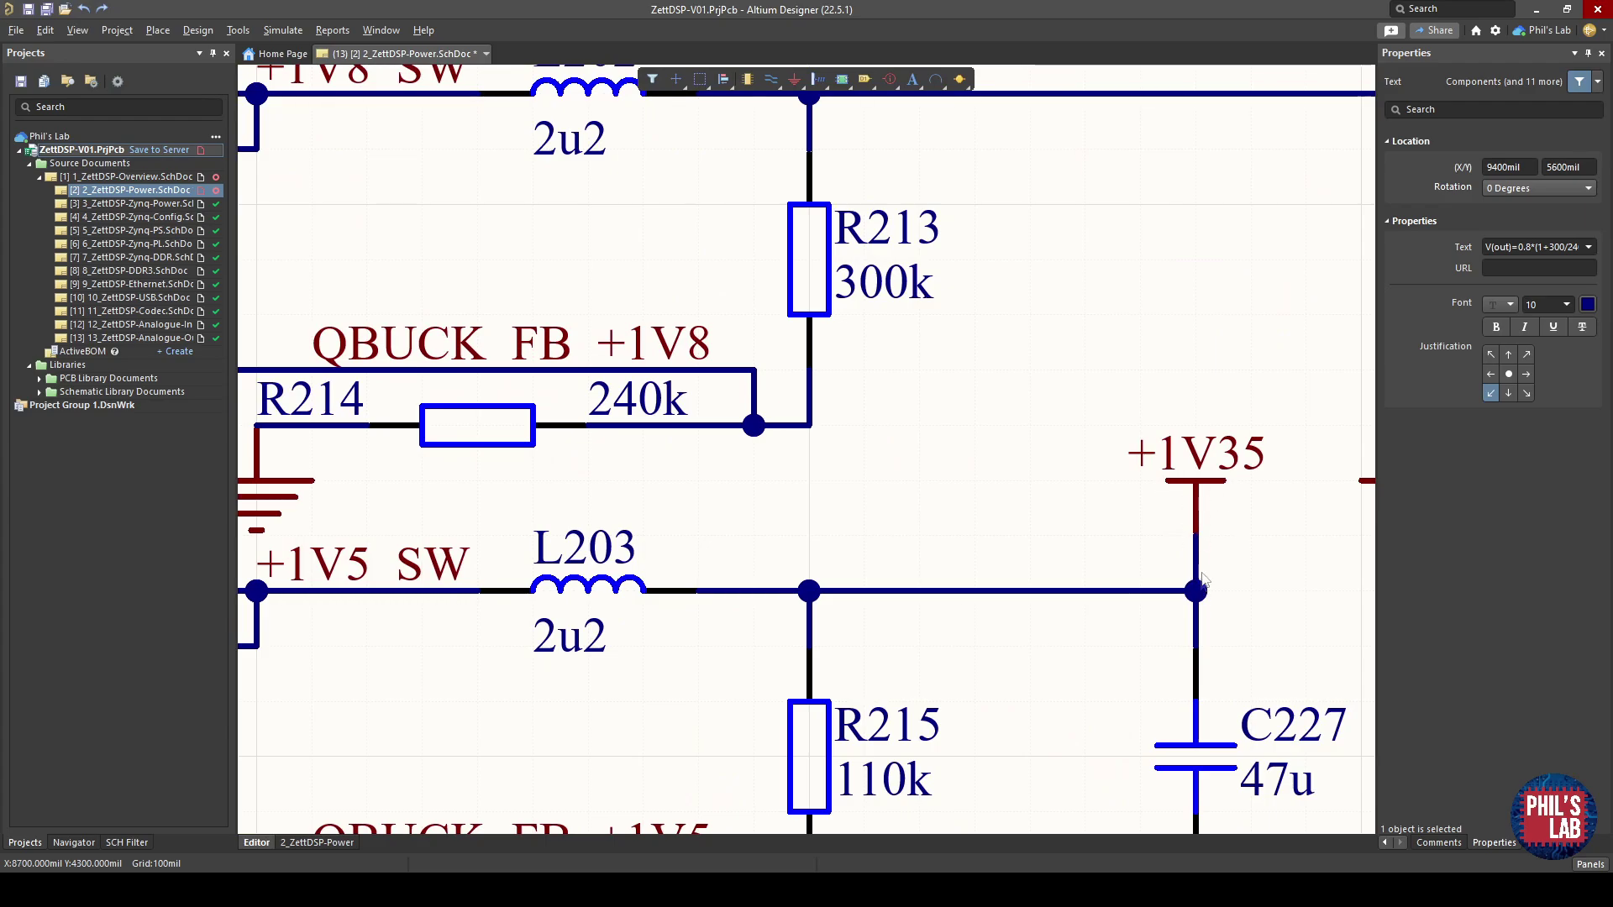
drag(1203, 579, 816, 580)
ctrl+scroll(807, 602, up, 1)
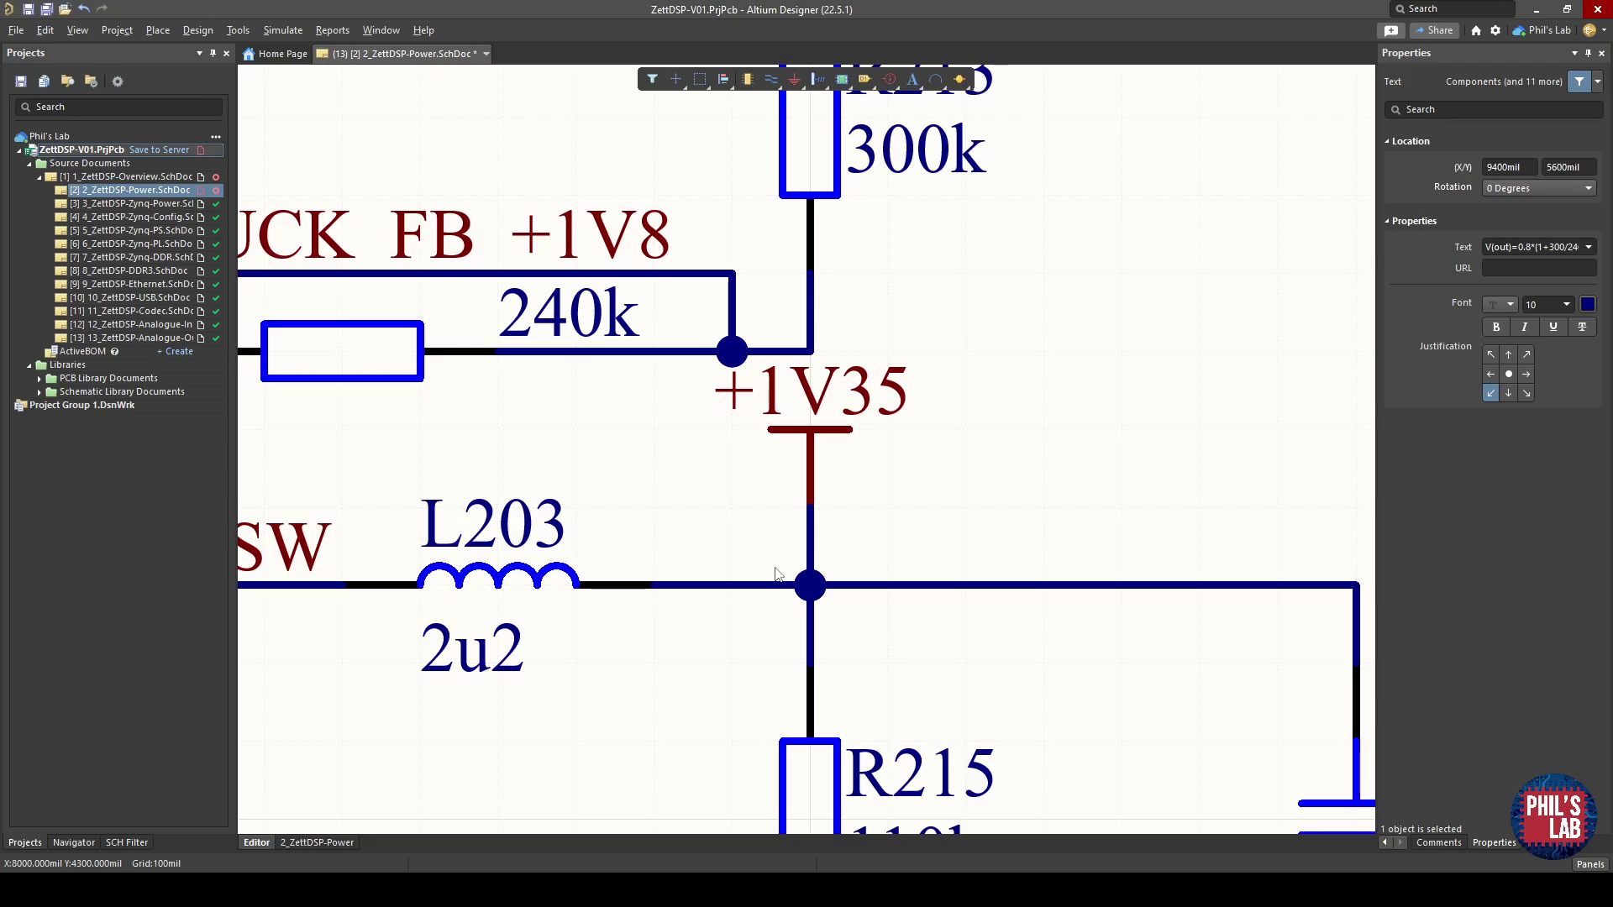
ctrl+scroll(795, 582, up, 1)
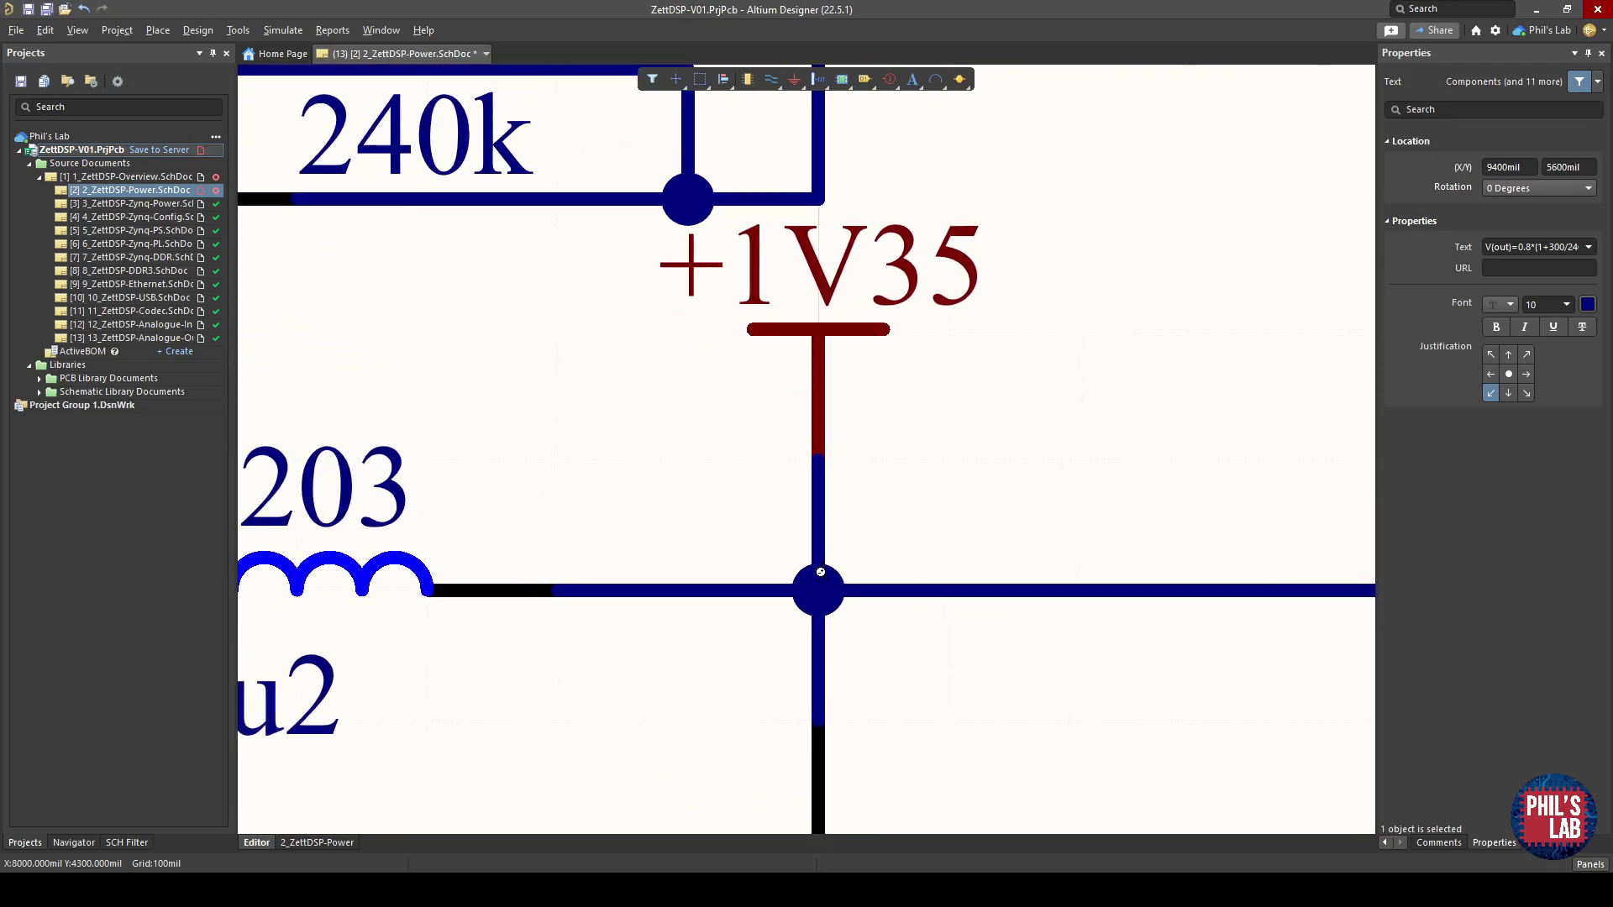
ctrl+scroll(819, 597, up, 2)
click(815, 495)
key(g)
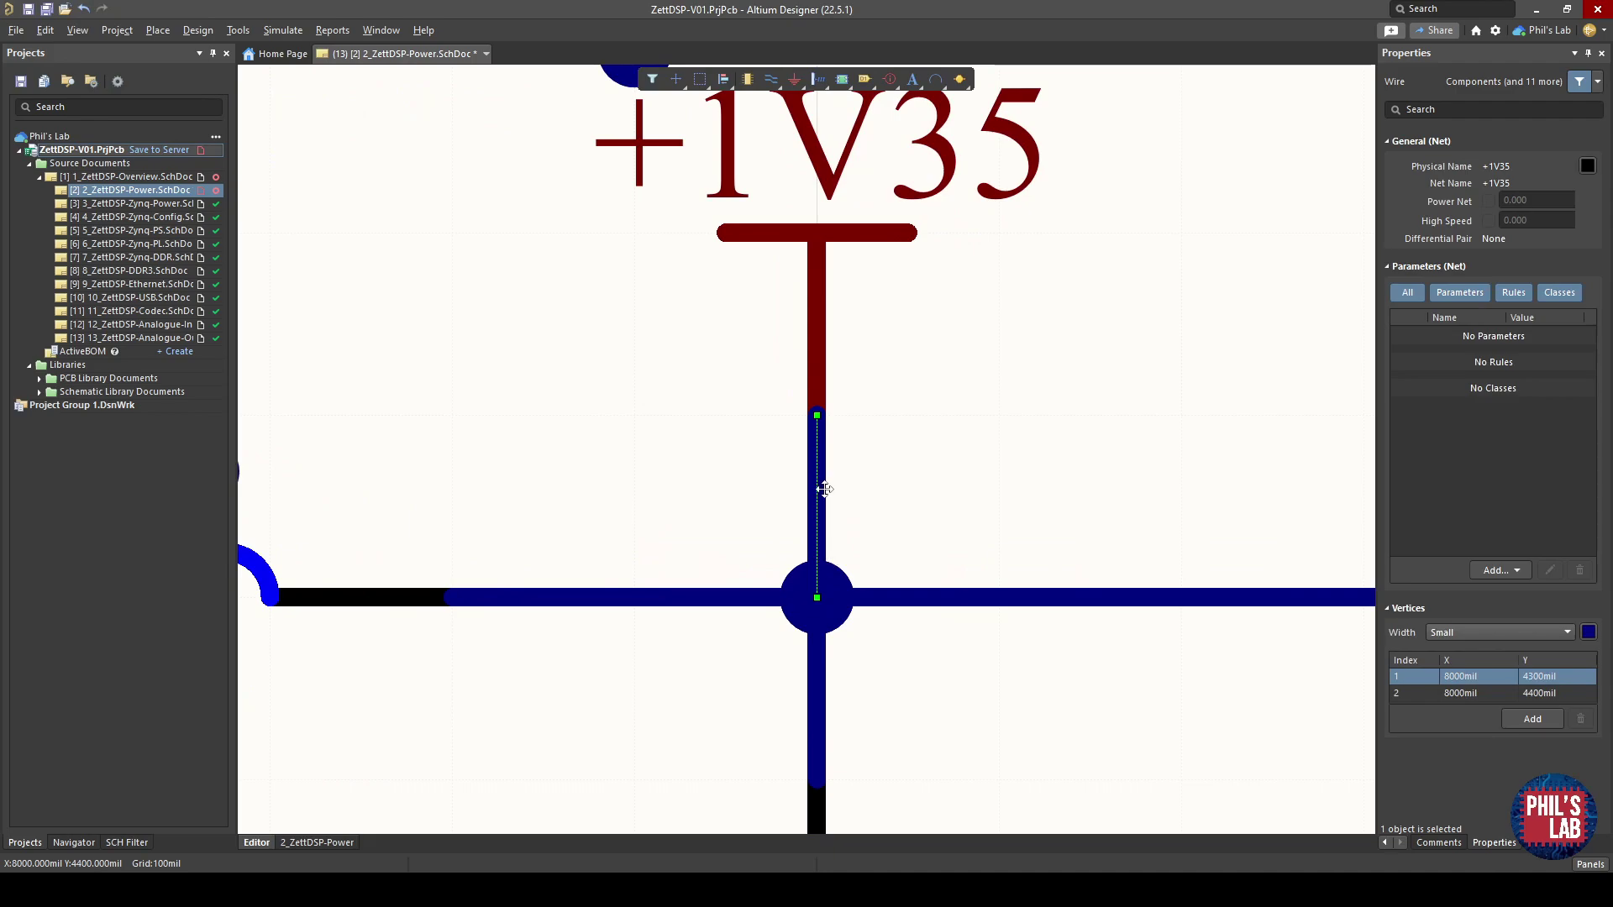
drag(817, 597, 816, 563)
click(822, 526)
click(872, 529)
click(818, 503)
click(966, 506)
Move the +1V35 port and wire onto the +1V5 output line's end above C227, with a junction.
ctrl+scroll(969, 505, down, 4)
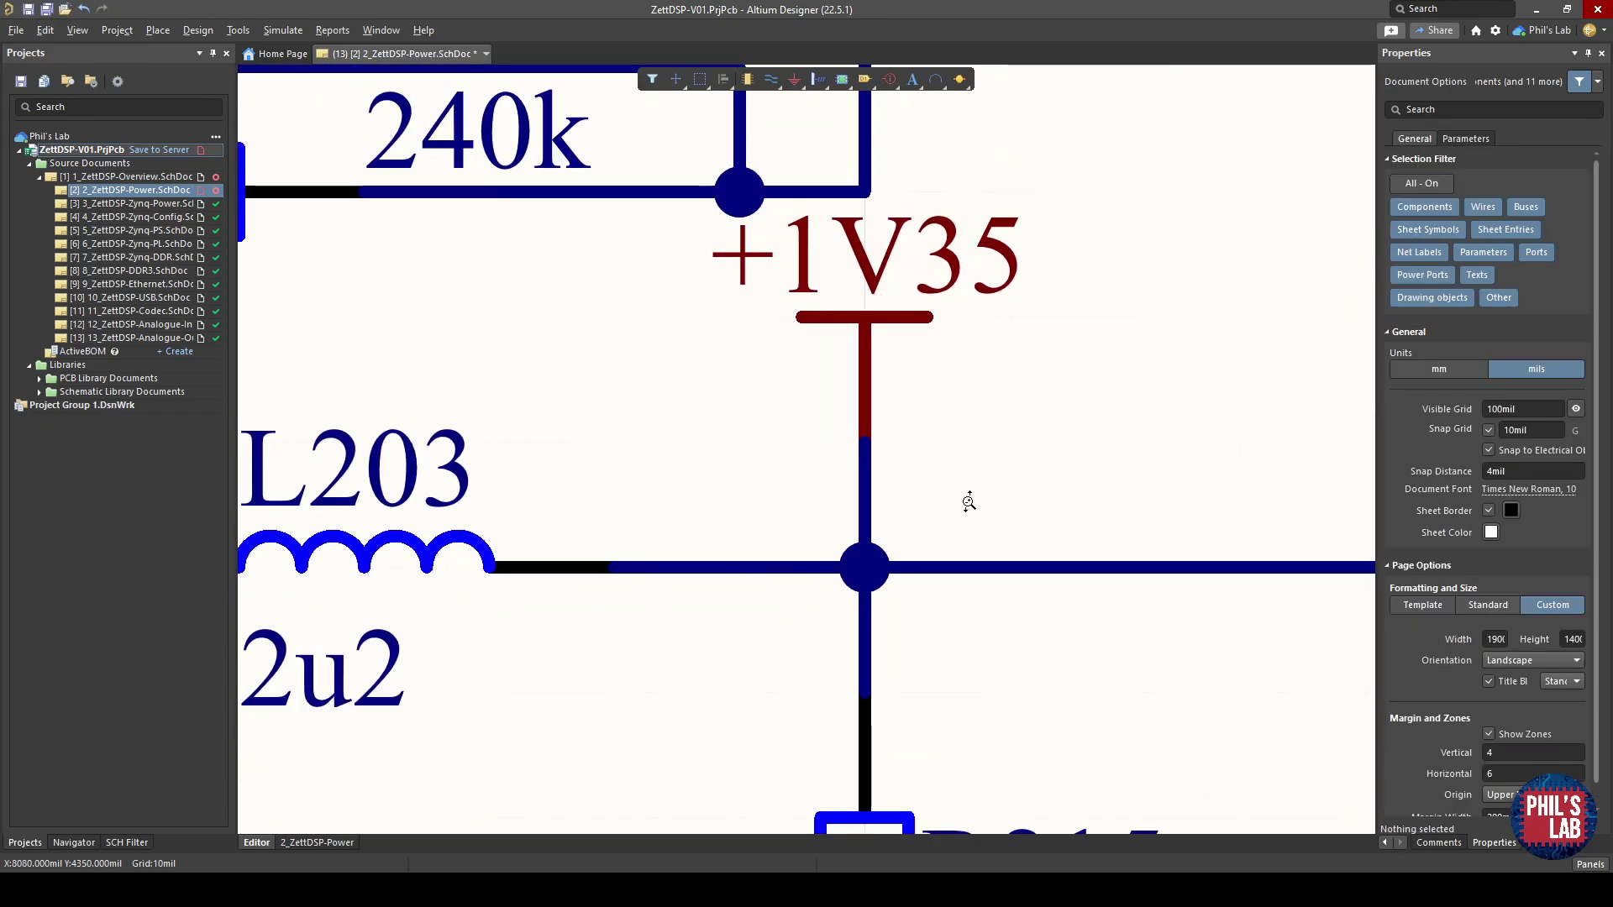
drag(714, 353, 1192, 482)
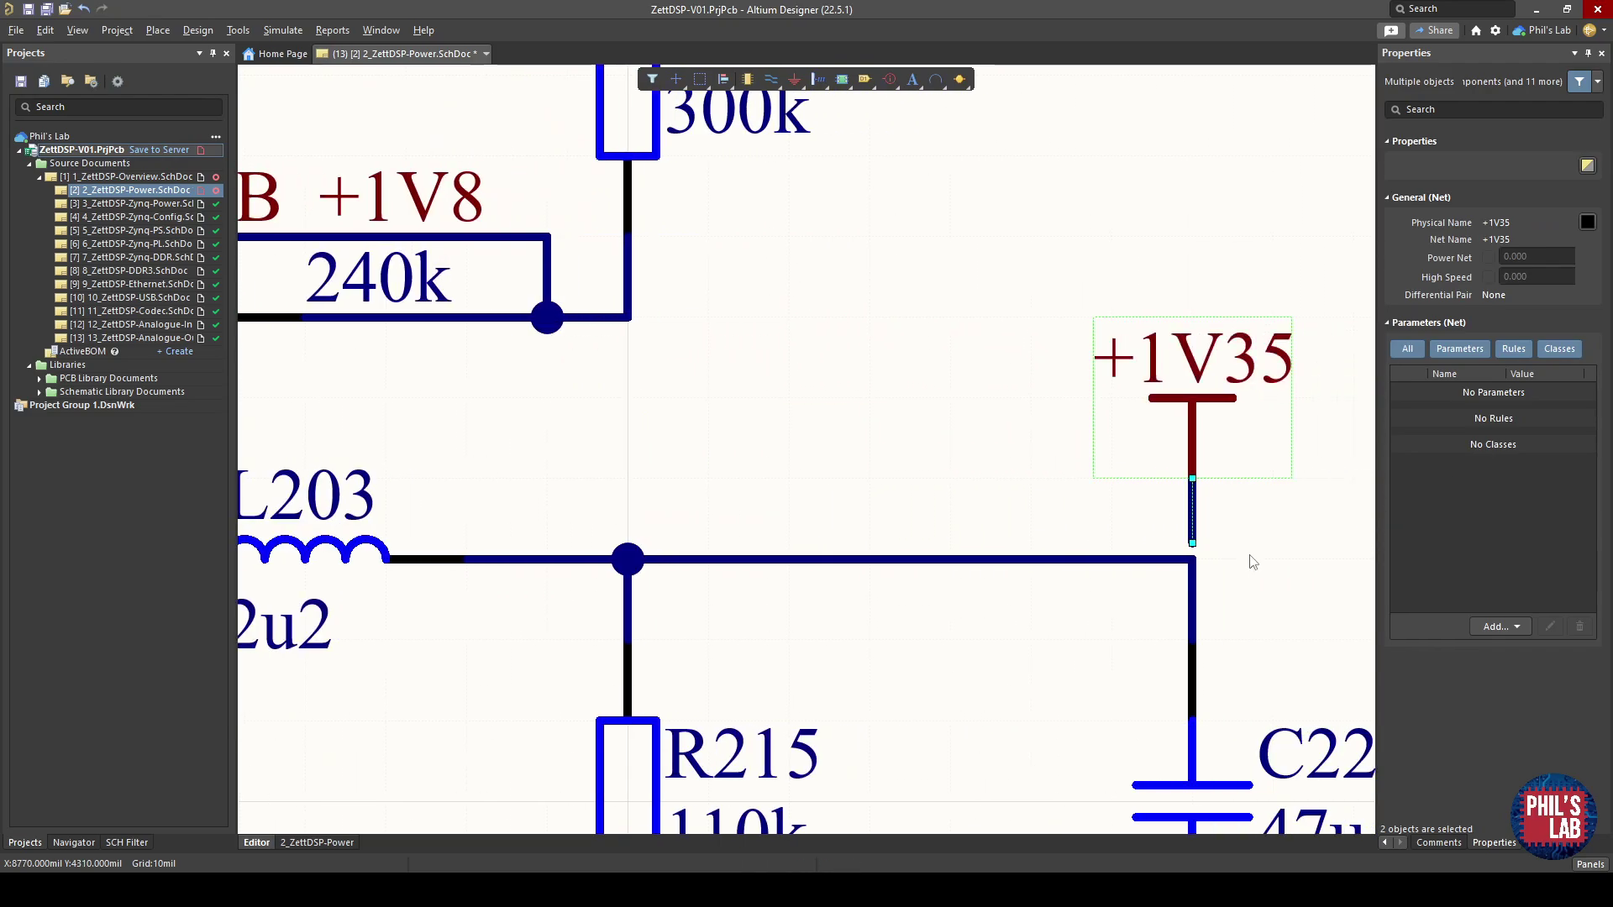
click(1200, 548)
ctrl+scroll(1199, 546, up, 3)
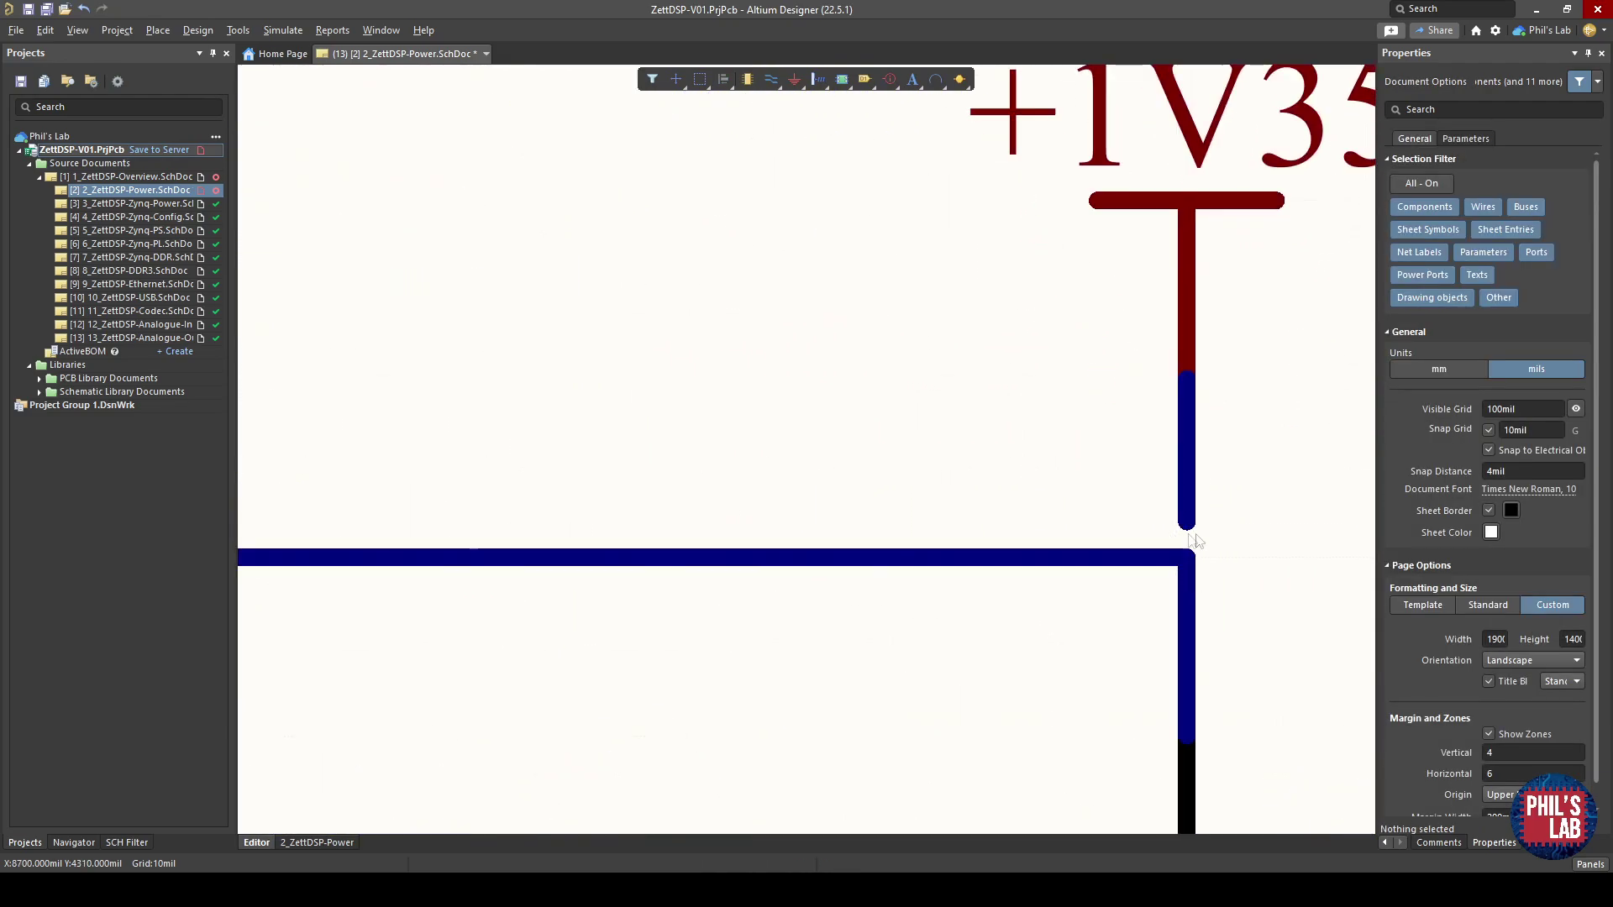
ctrl+scroll(1249, 596, down, 1)
drag(1186, 526, 1192, 556)
ctrl+scroll(1224, 547, down, 2)
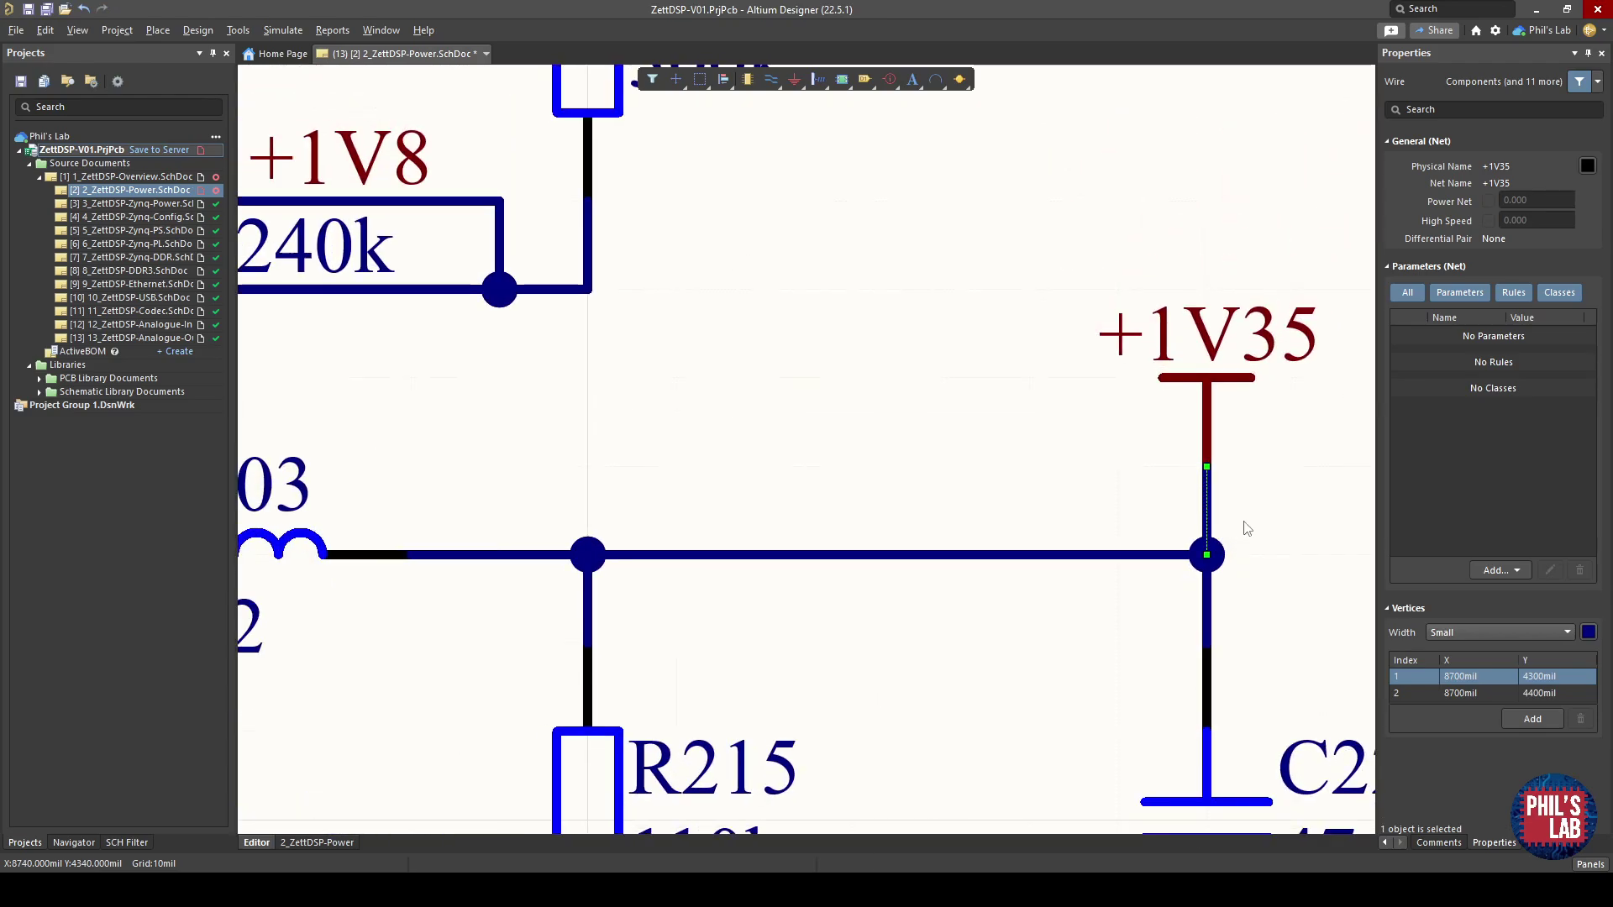
click(1101, 536)
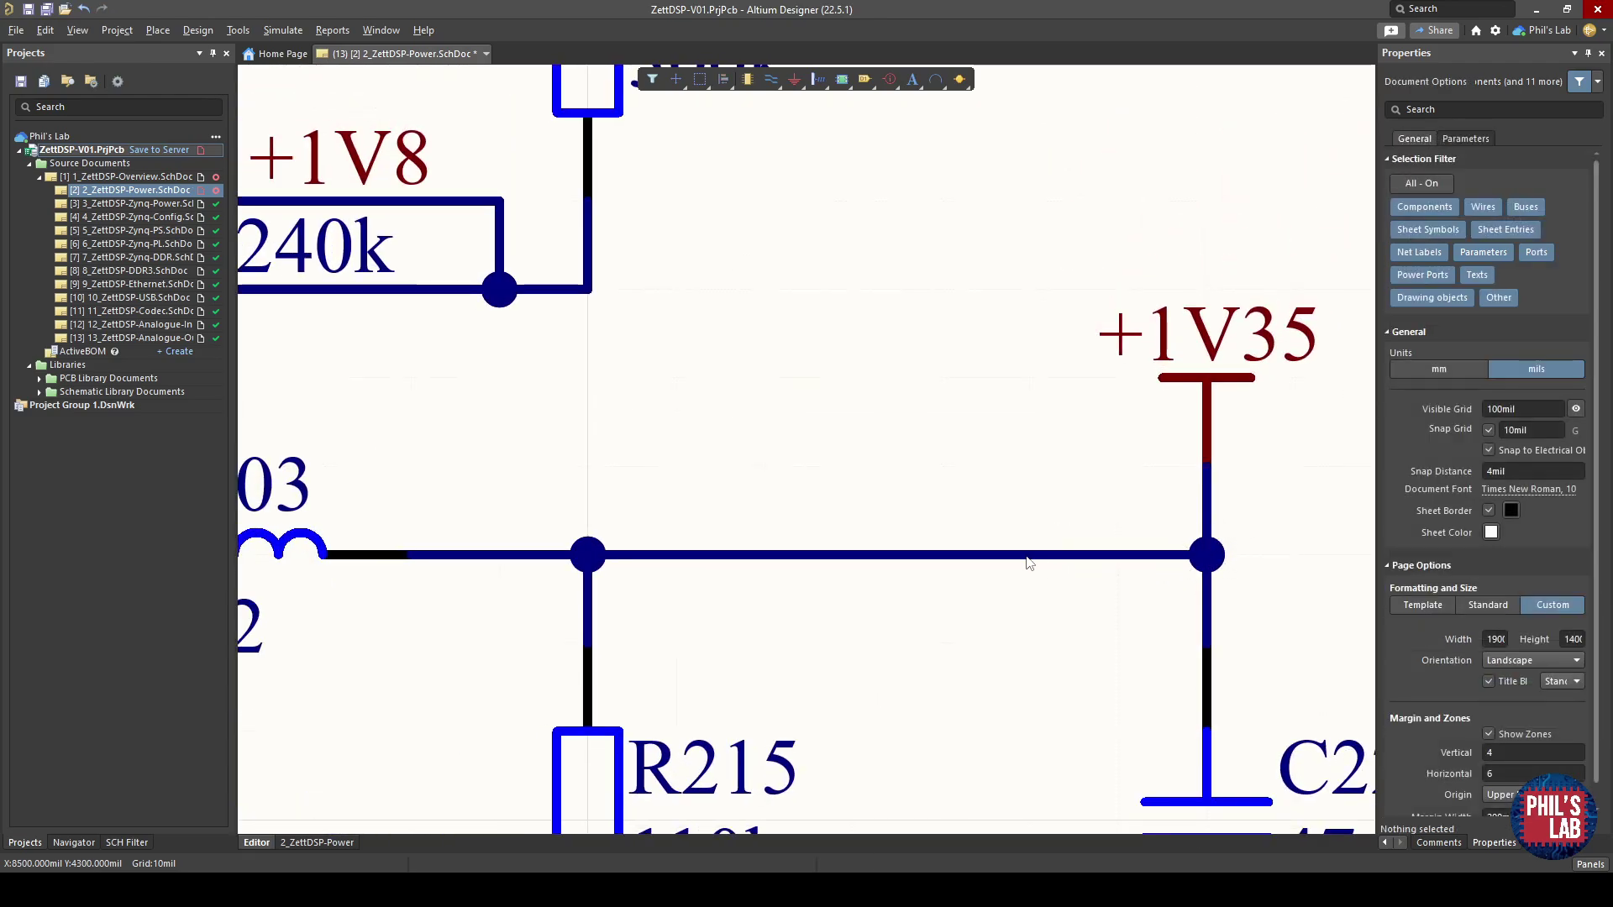
ctrl+scroll(1028, 561, down, 3)
ctrl+scroll(893, 430, up, 4)
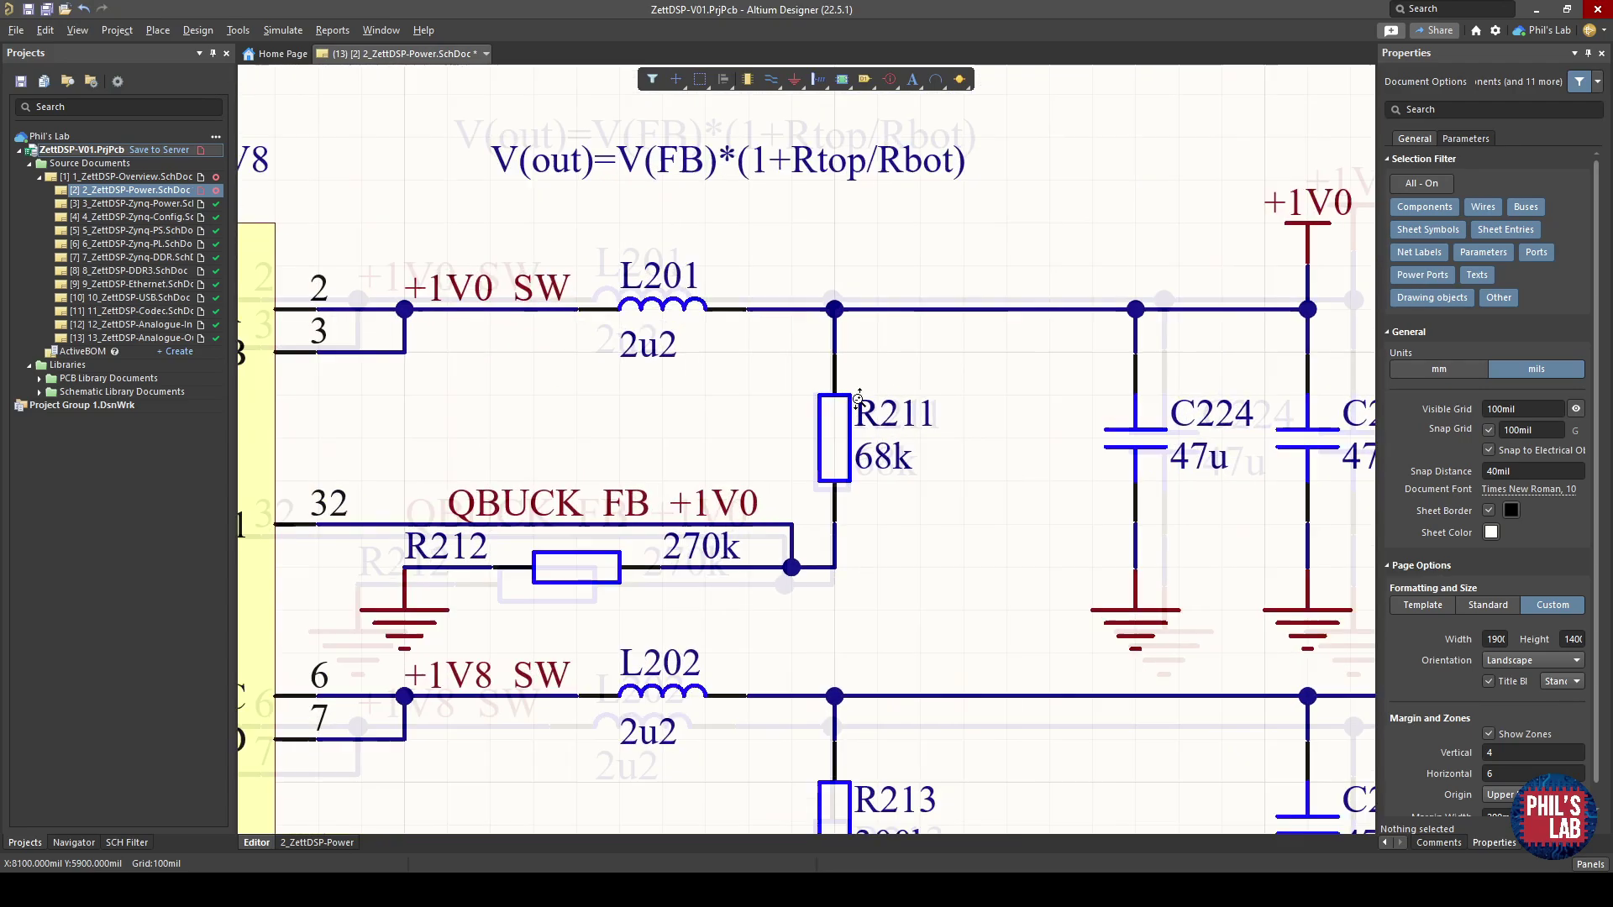
Restore the 100mil snap grid and undo a trial move of R211's 68k value.
key(g)
drag(899, 470, 943, 445)
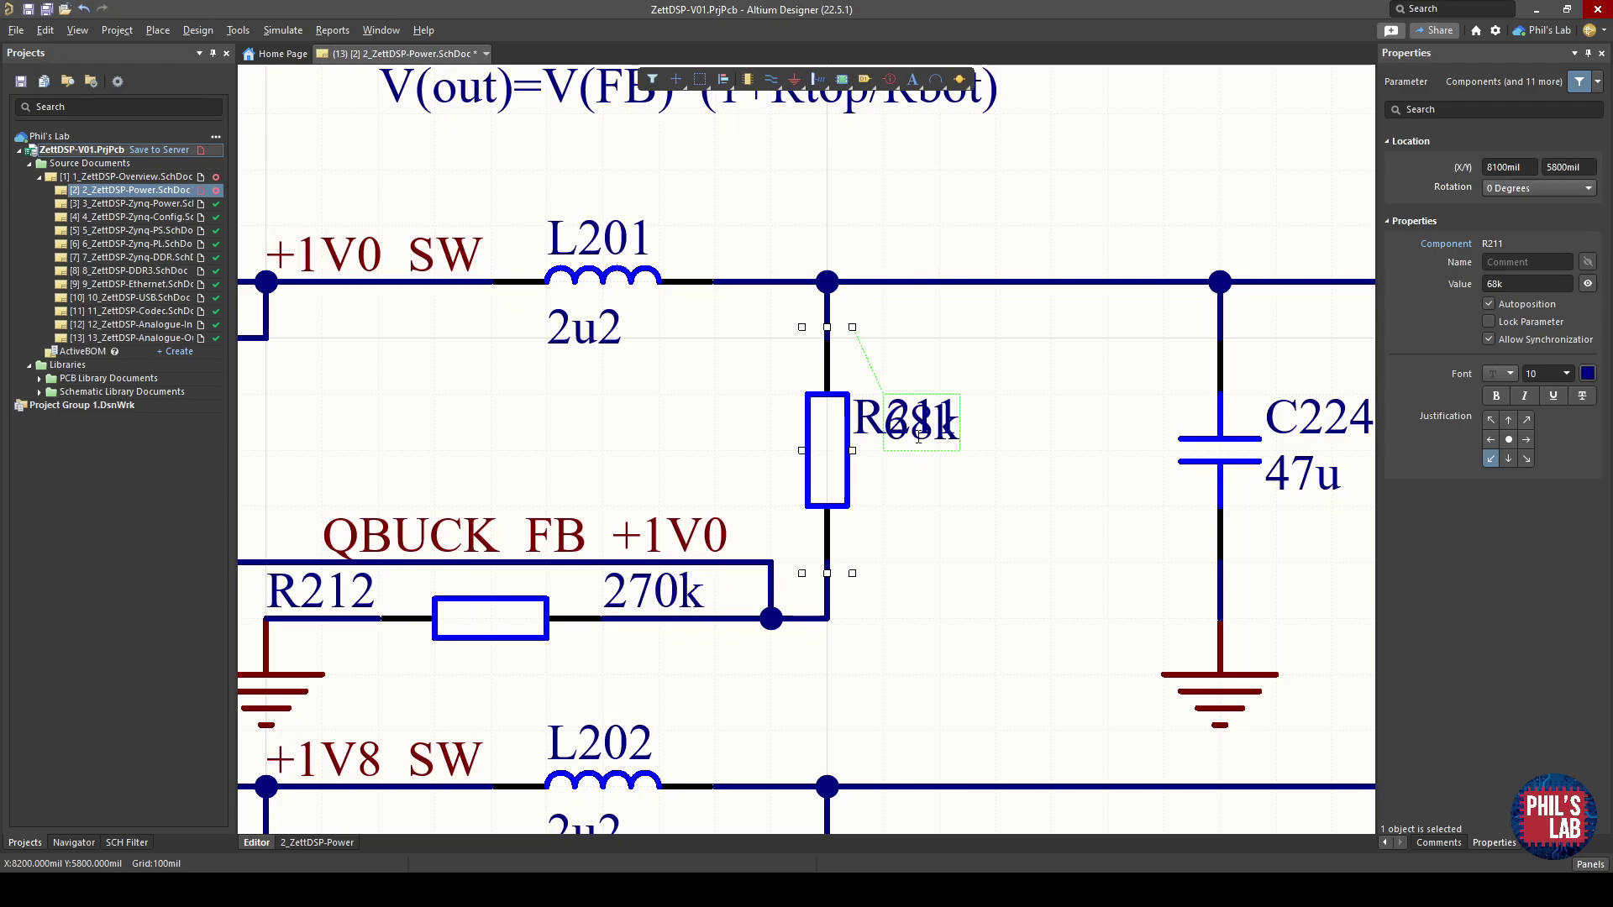
key(ctrl+z)
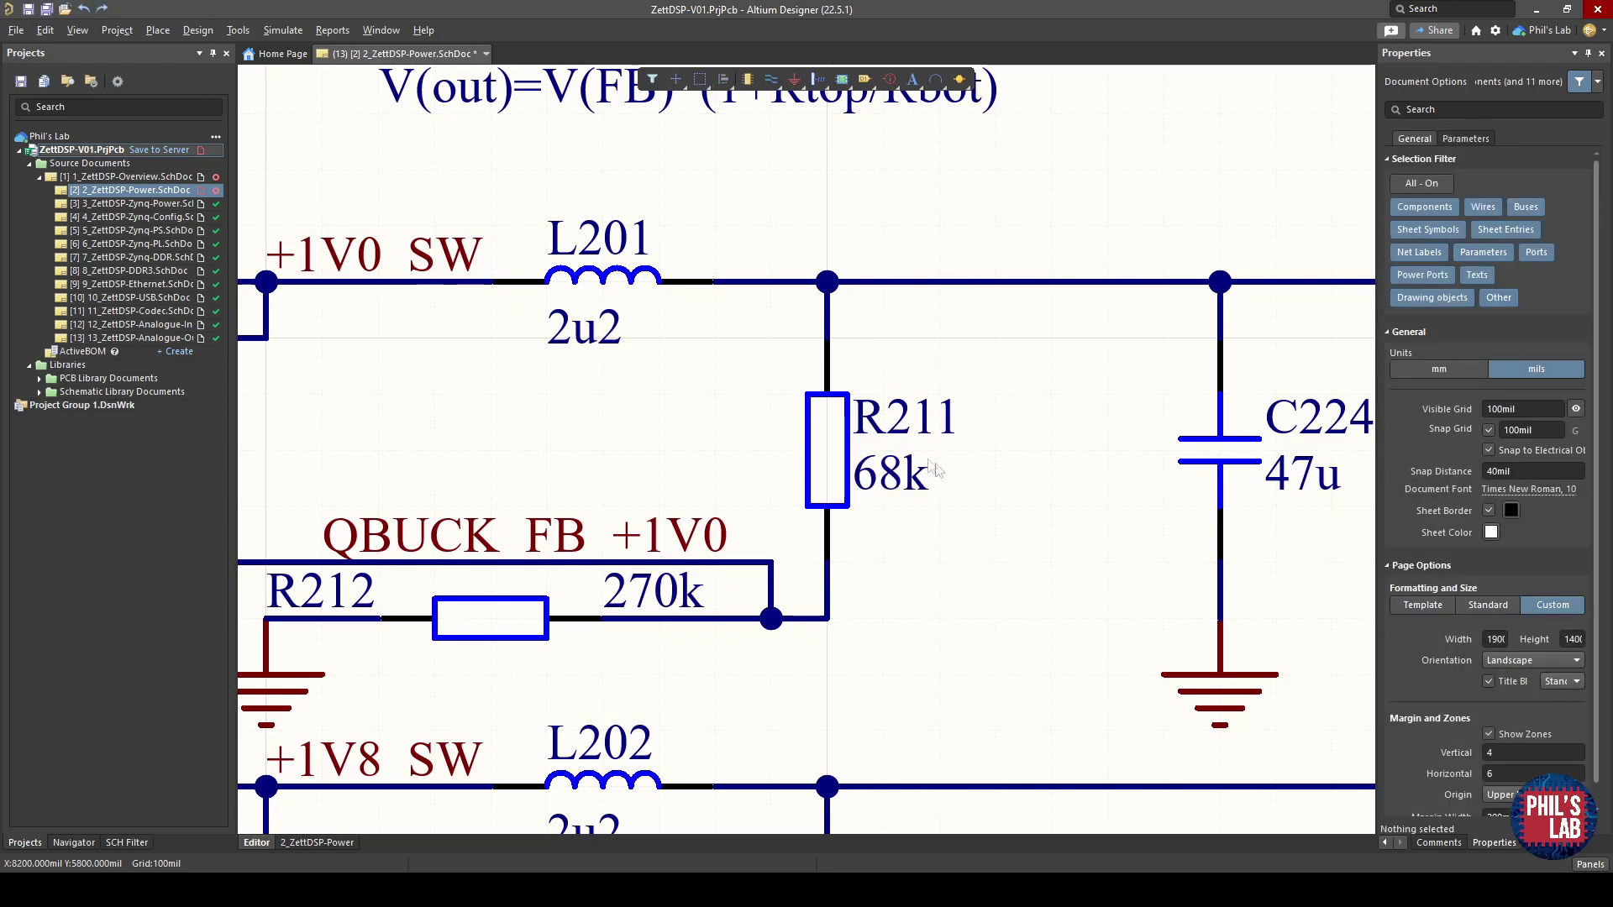
Slide the +1V0 SW net label along its wire beside U203's switch pins.
right_drag(796, 494, 1000, 483)
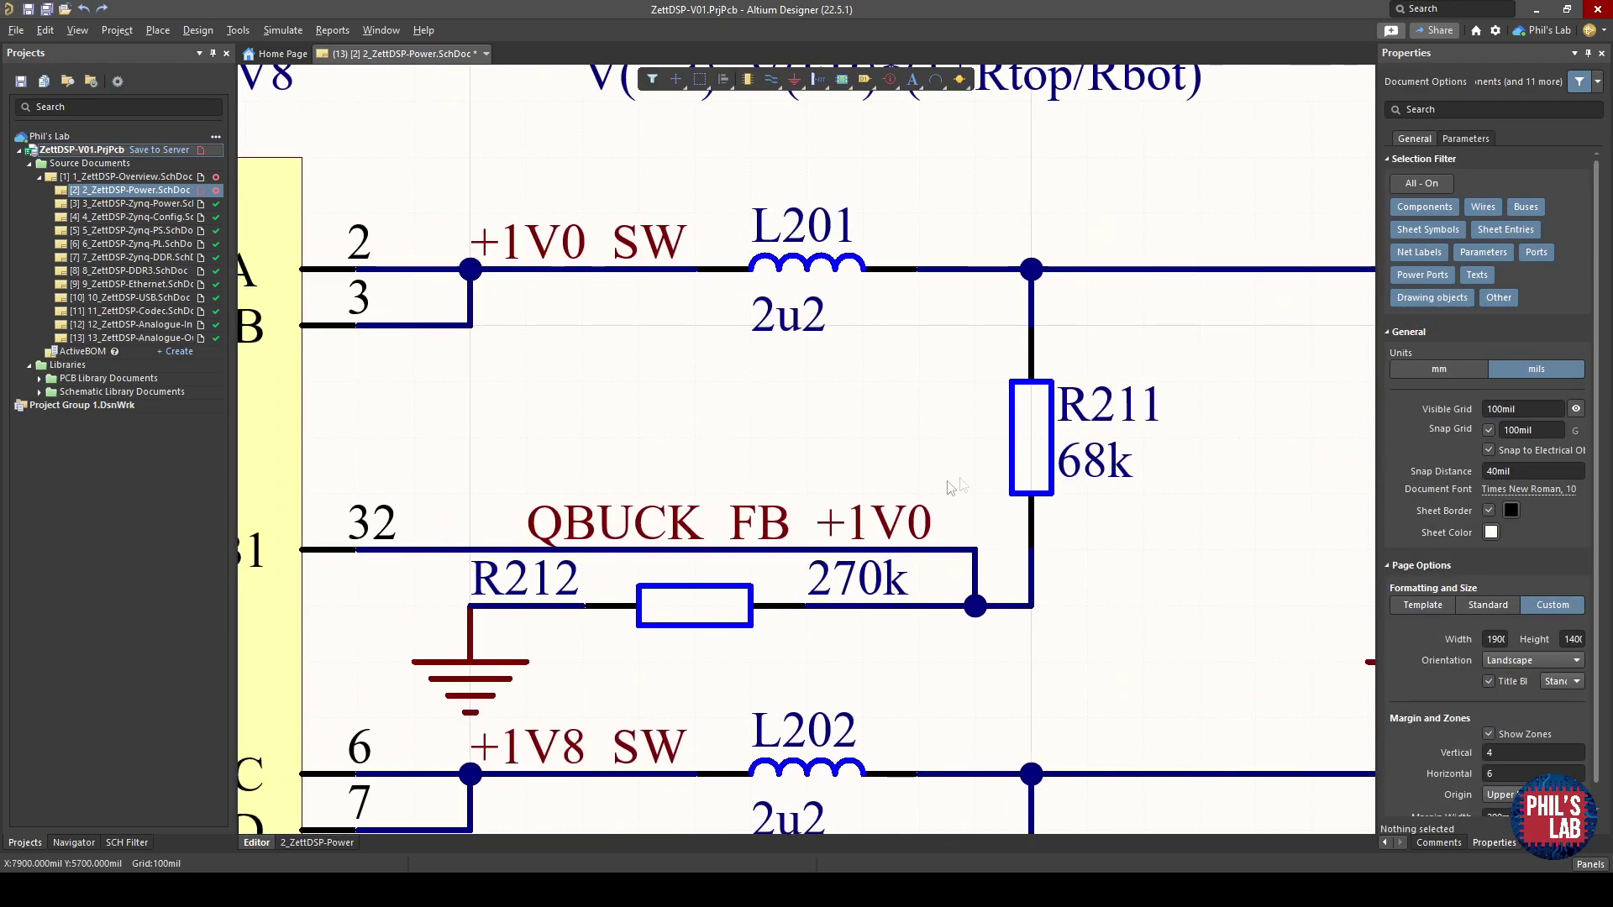
drag(605, 242, 618, 270)
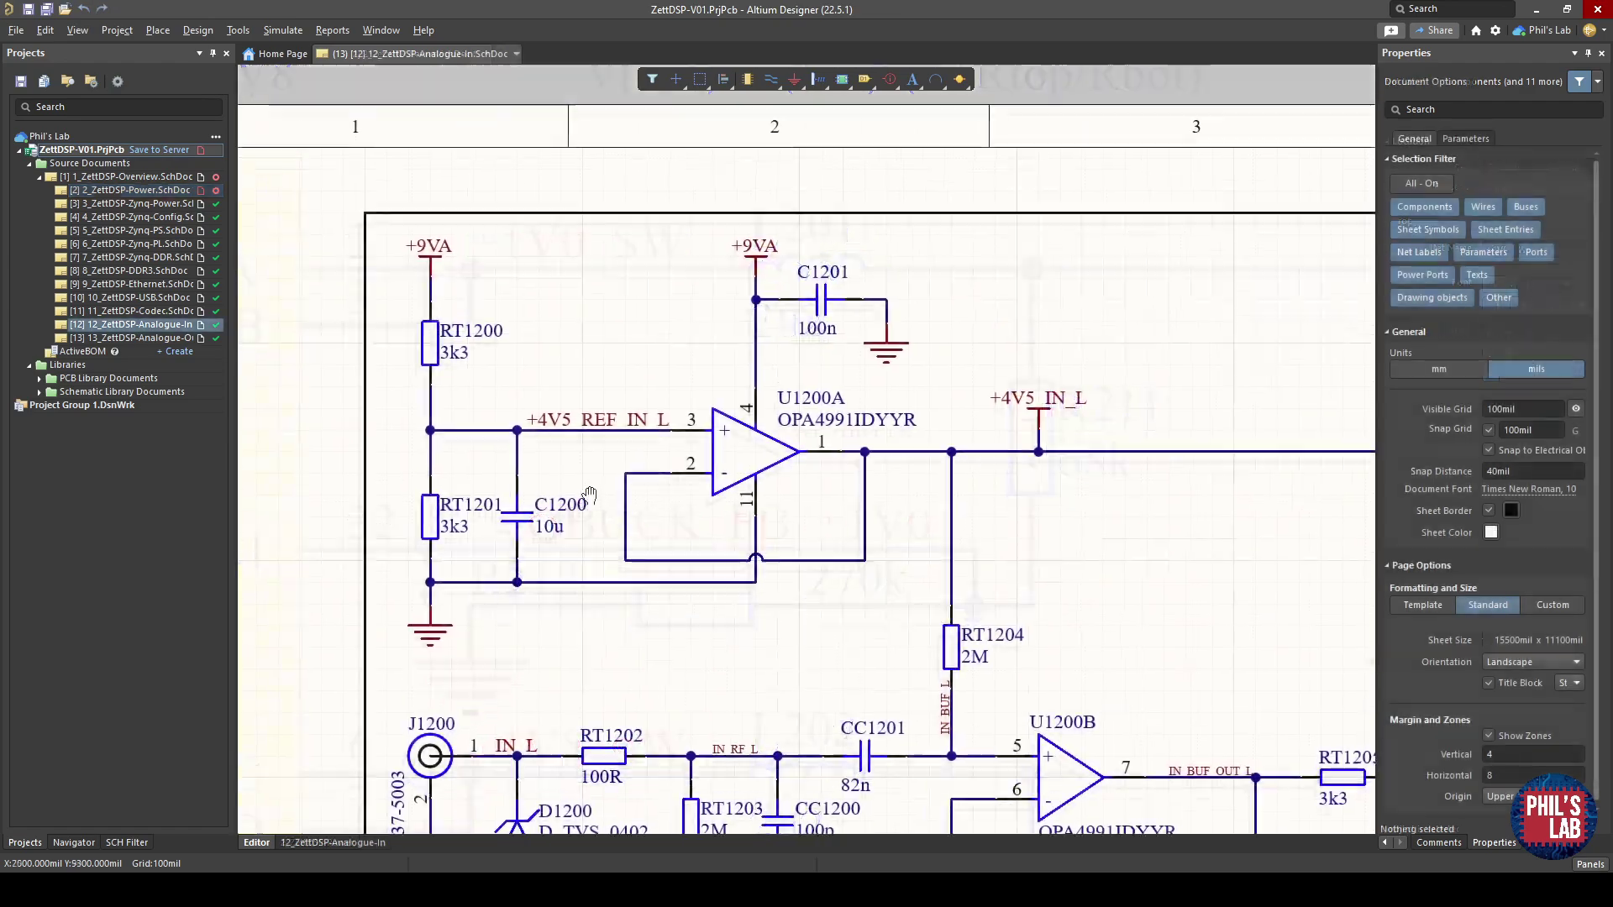
ctrl+scroll(603, 480, up, 5)
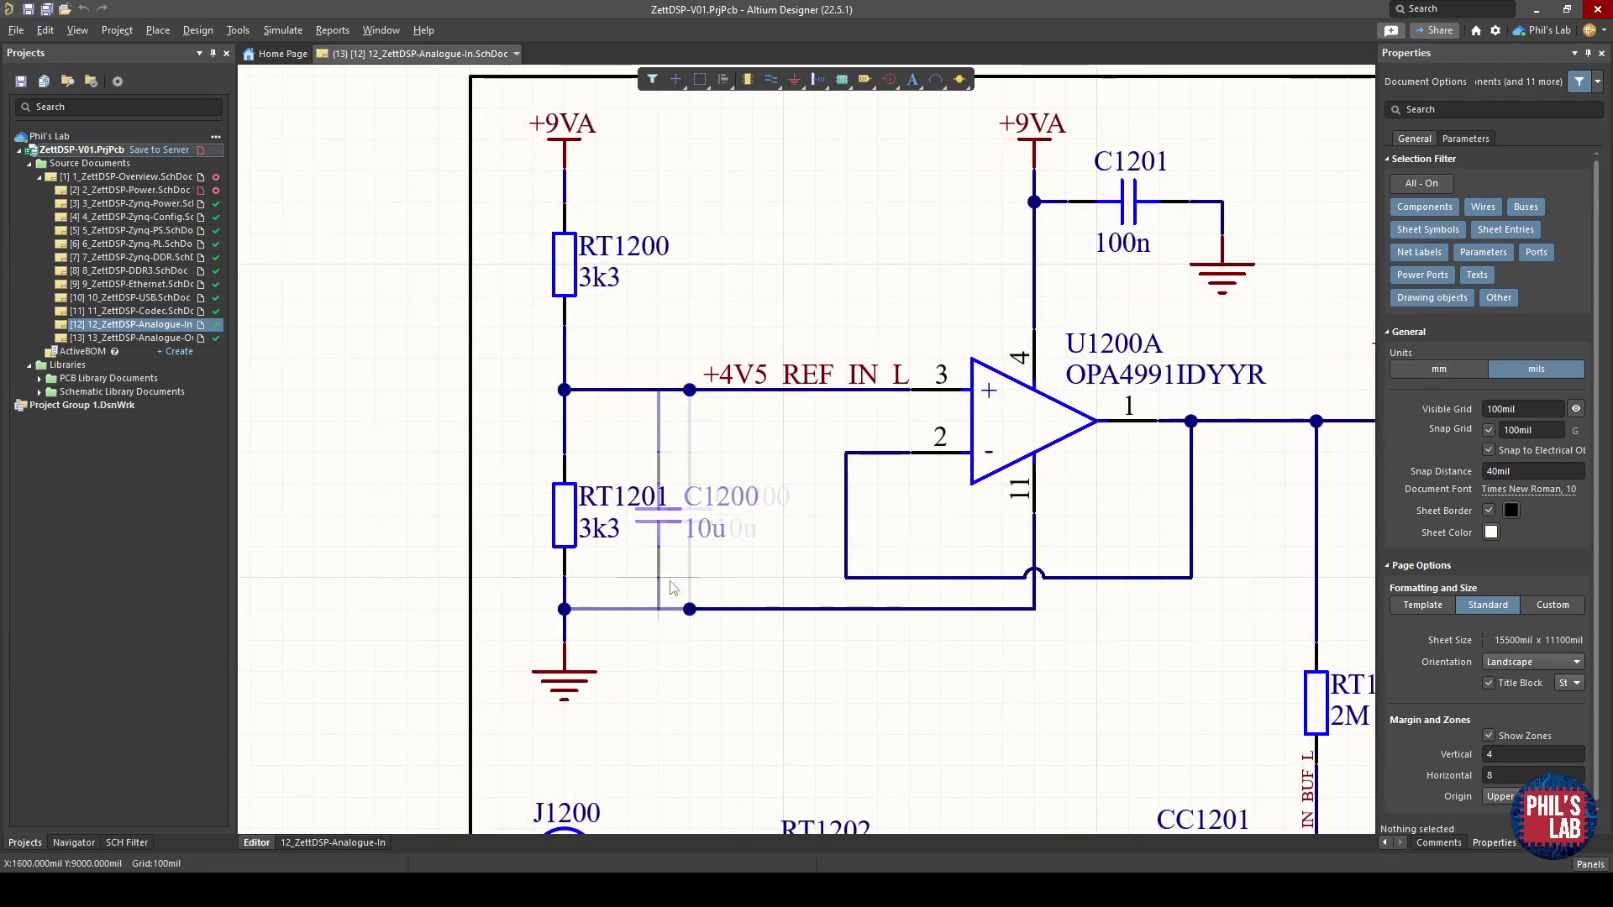
drag(567, 591, 428, 586)
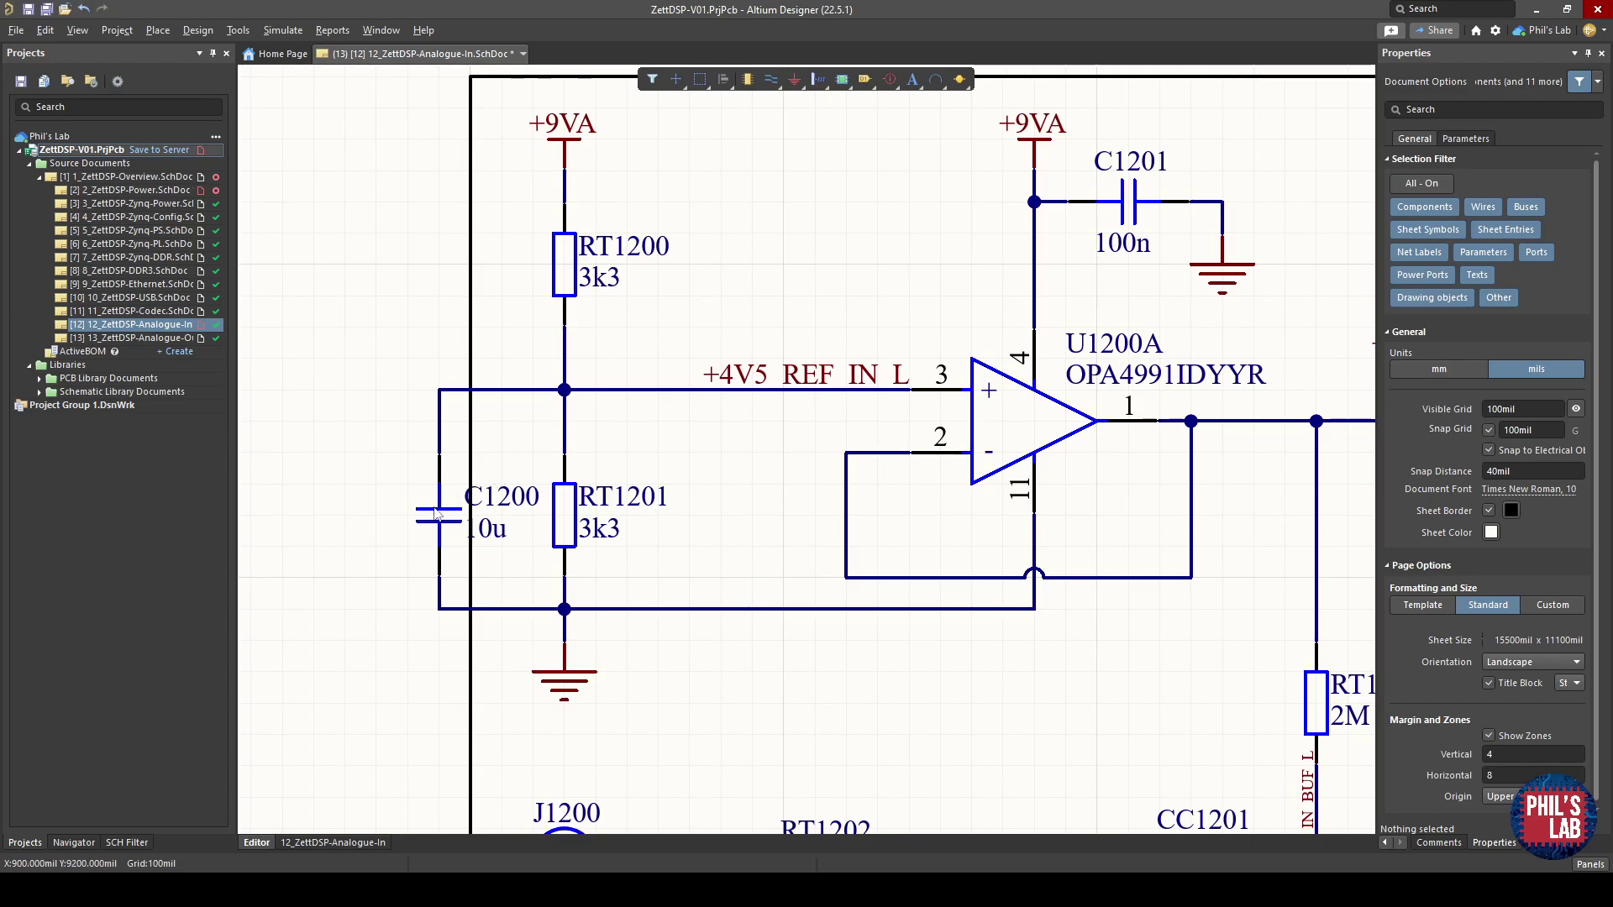
drag(435, 513, 687, 513)
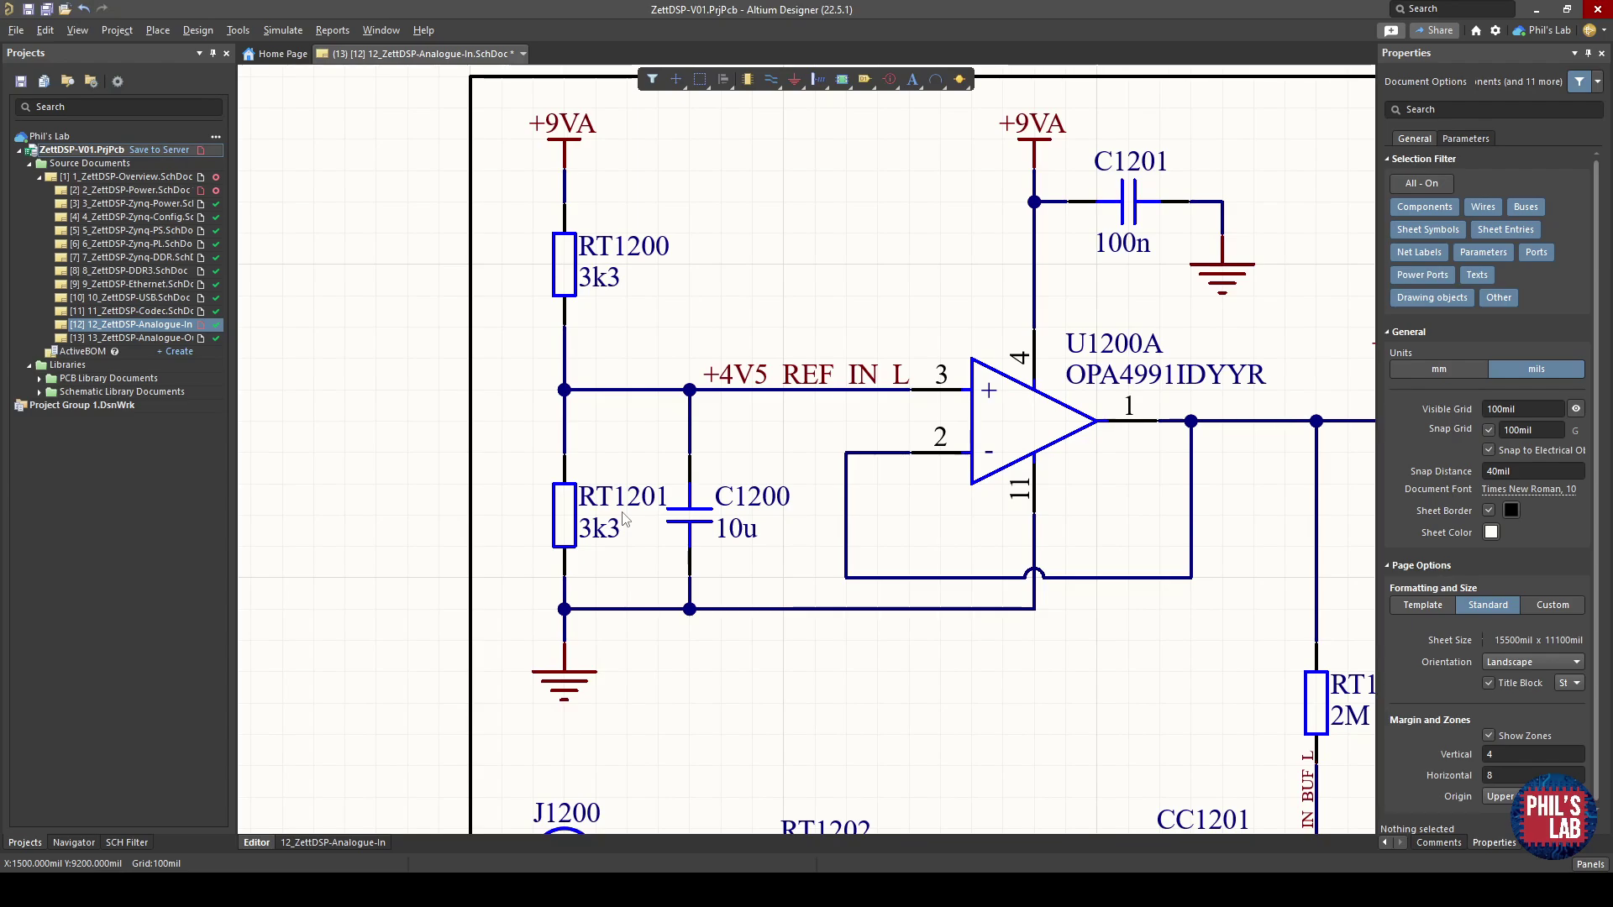
ctrl+scroll(828, 447, down, 1)
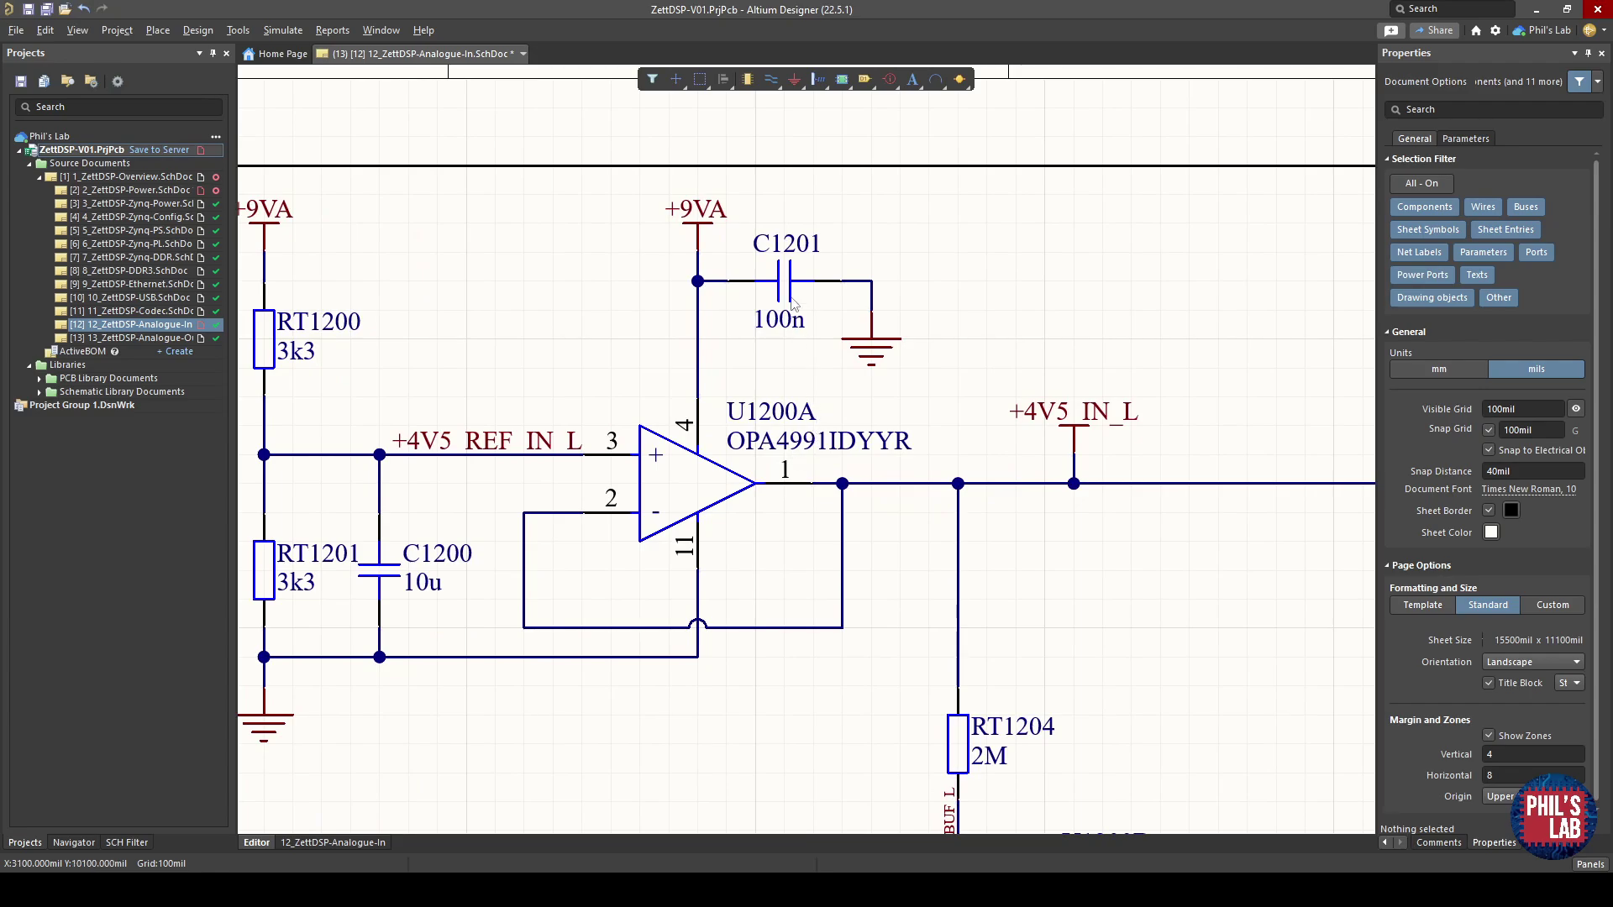
Place a vertical copy of 100n capacitor C1201 with a +9VA port, then delete and restore C1201.
shift+drag(783, 284, 956, 307)
key(space)
click(689, 212)
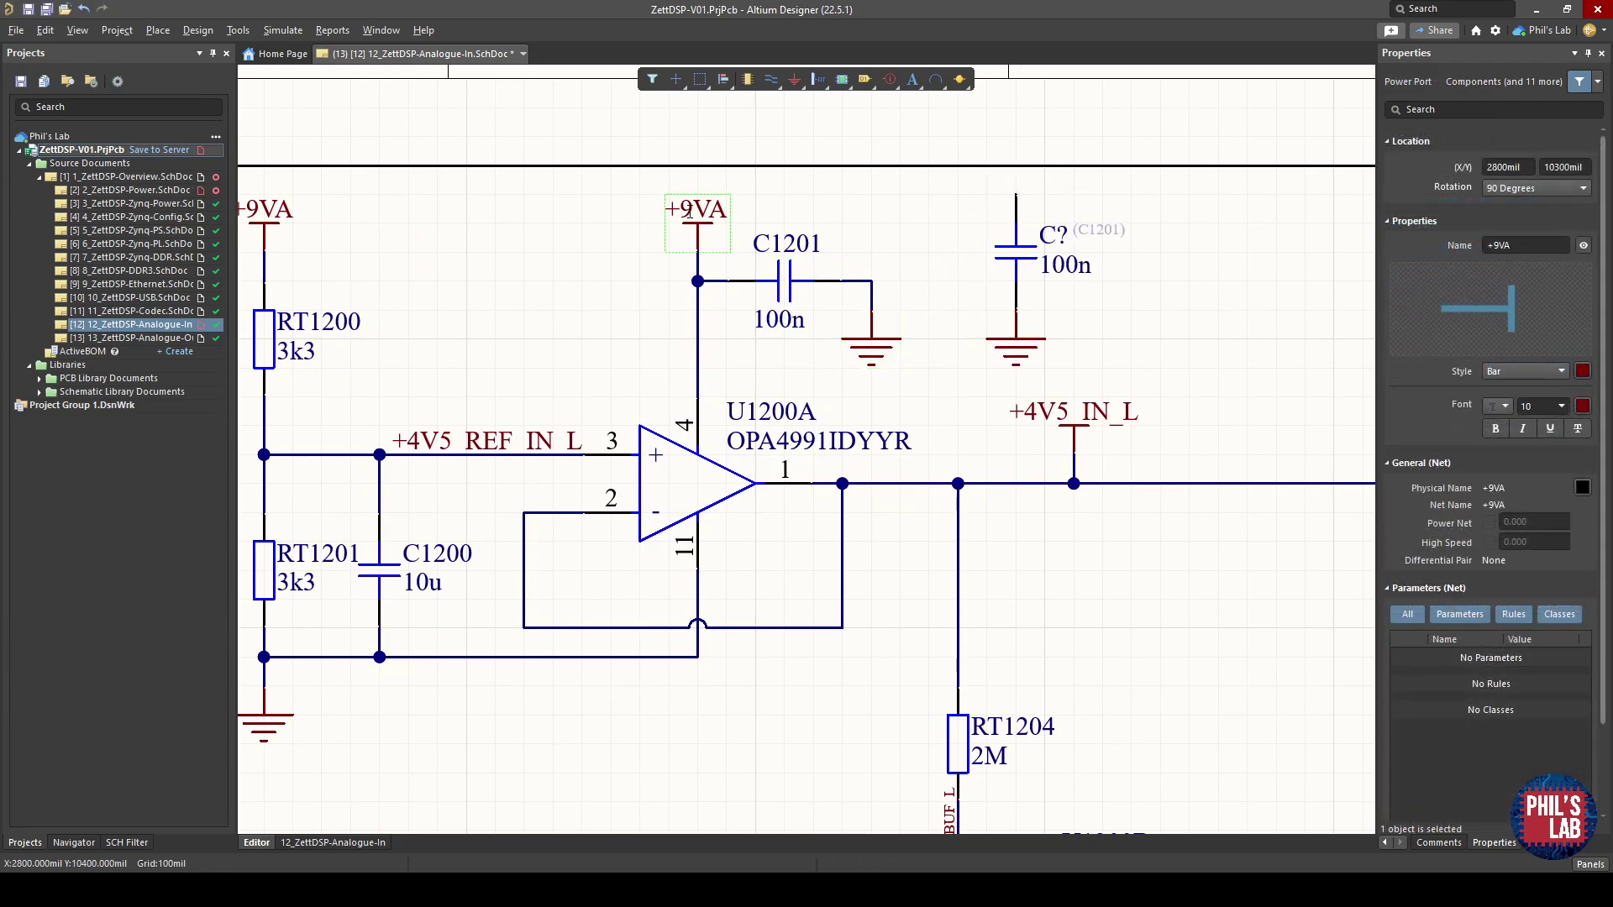
shift+drag(697, 210, 1014, 155)
click(783, 284)
key(Delete)
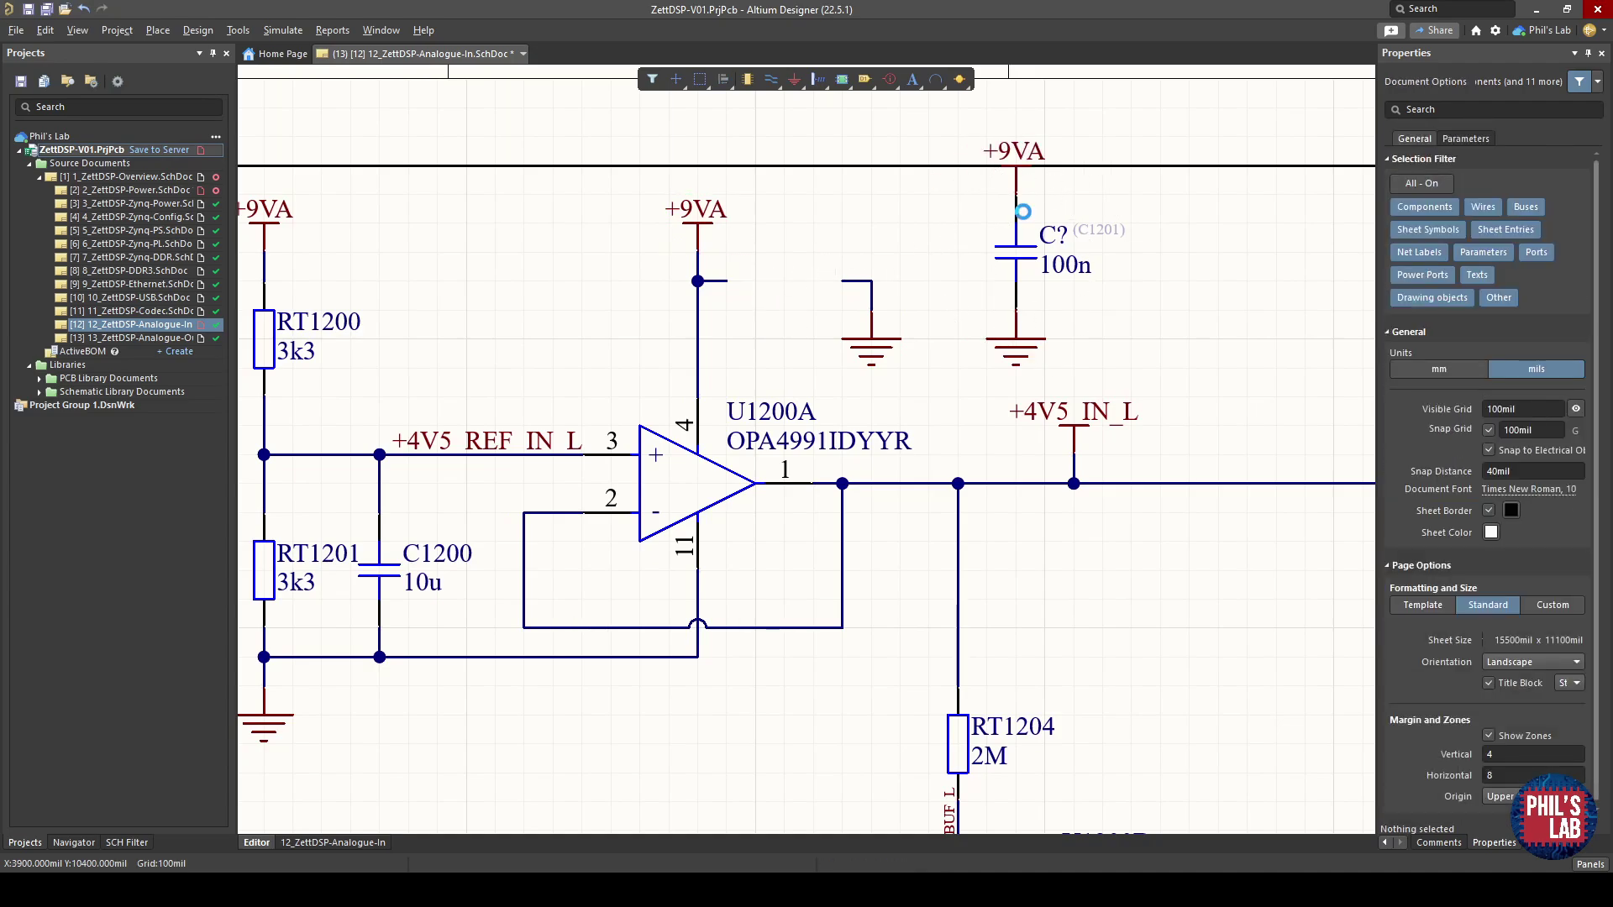
key(ctrl+z)
key(ctrl+z)
key(ctrl+z)
key(ctrl+z)
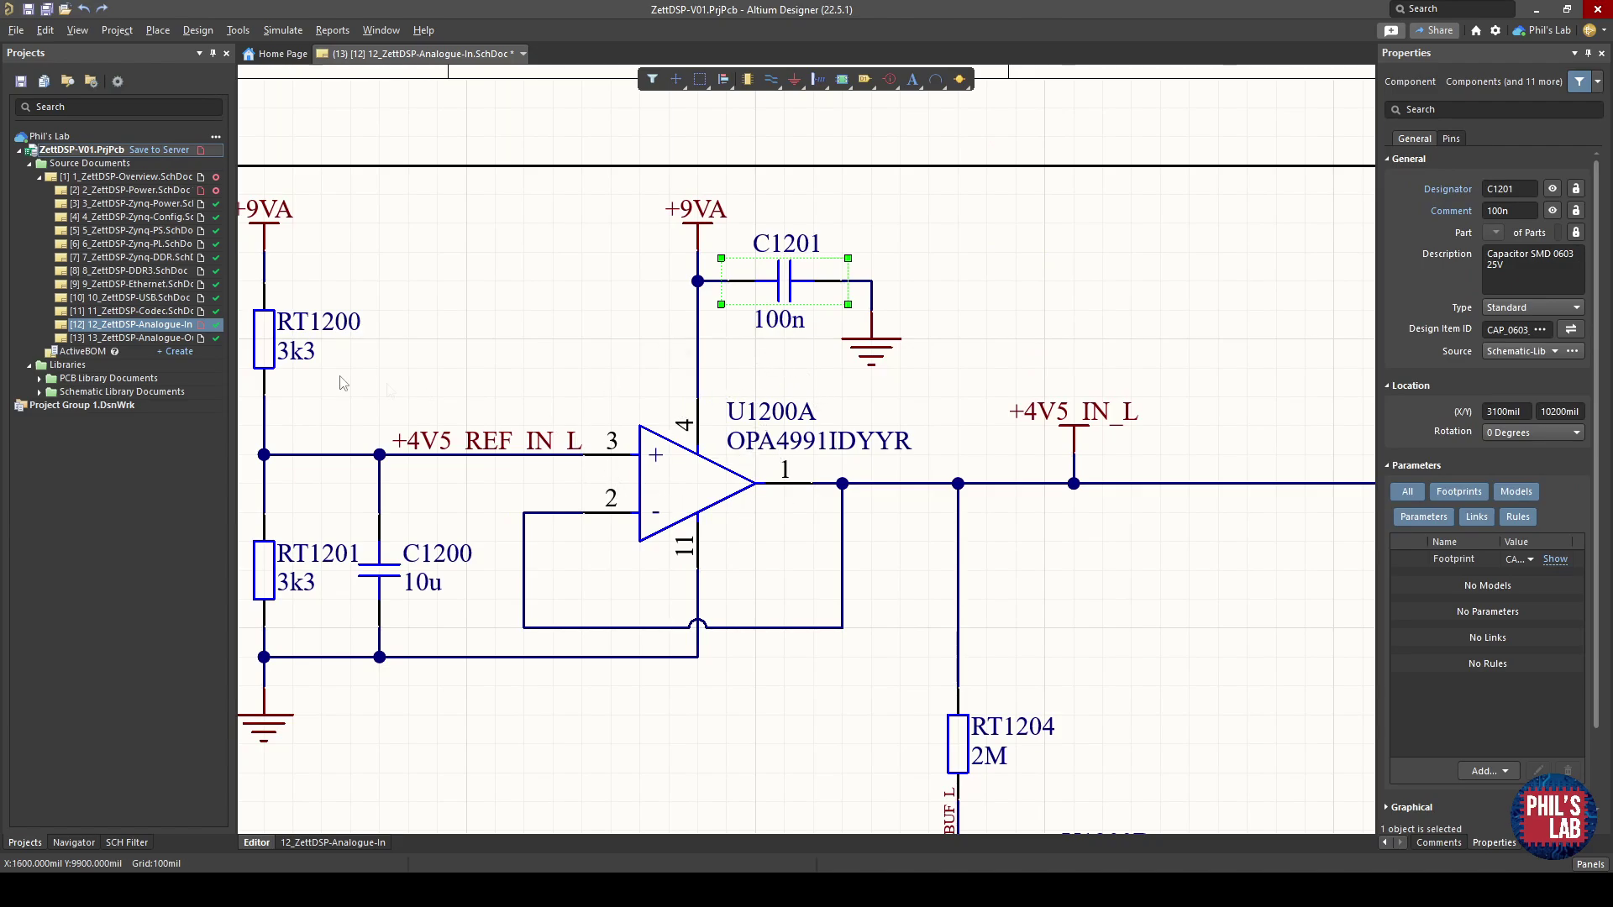
Open the 3_ZettDSP-Zynq-Power schematic sheet.
click(135, 204)
ctrl+scroll(574, 380, up, 3)
ctrl+scroll(574, 380, down, 2)
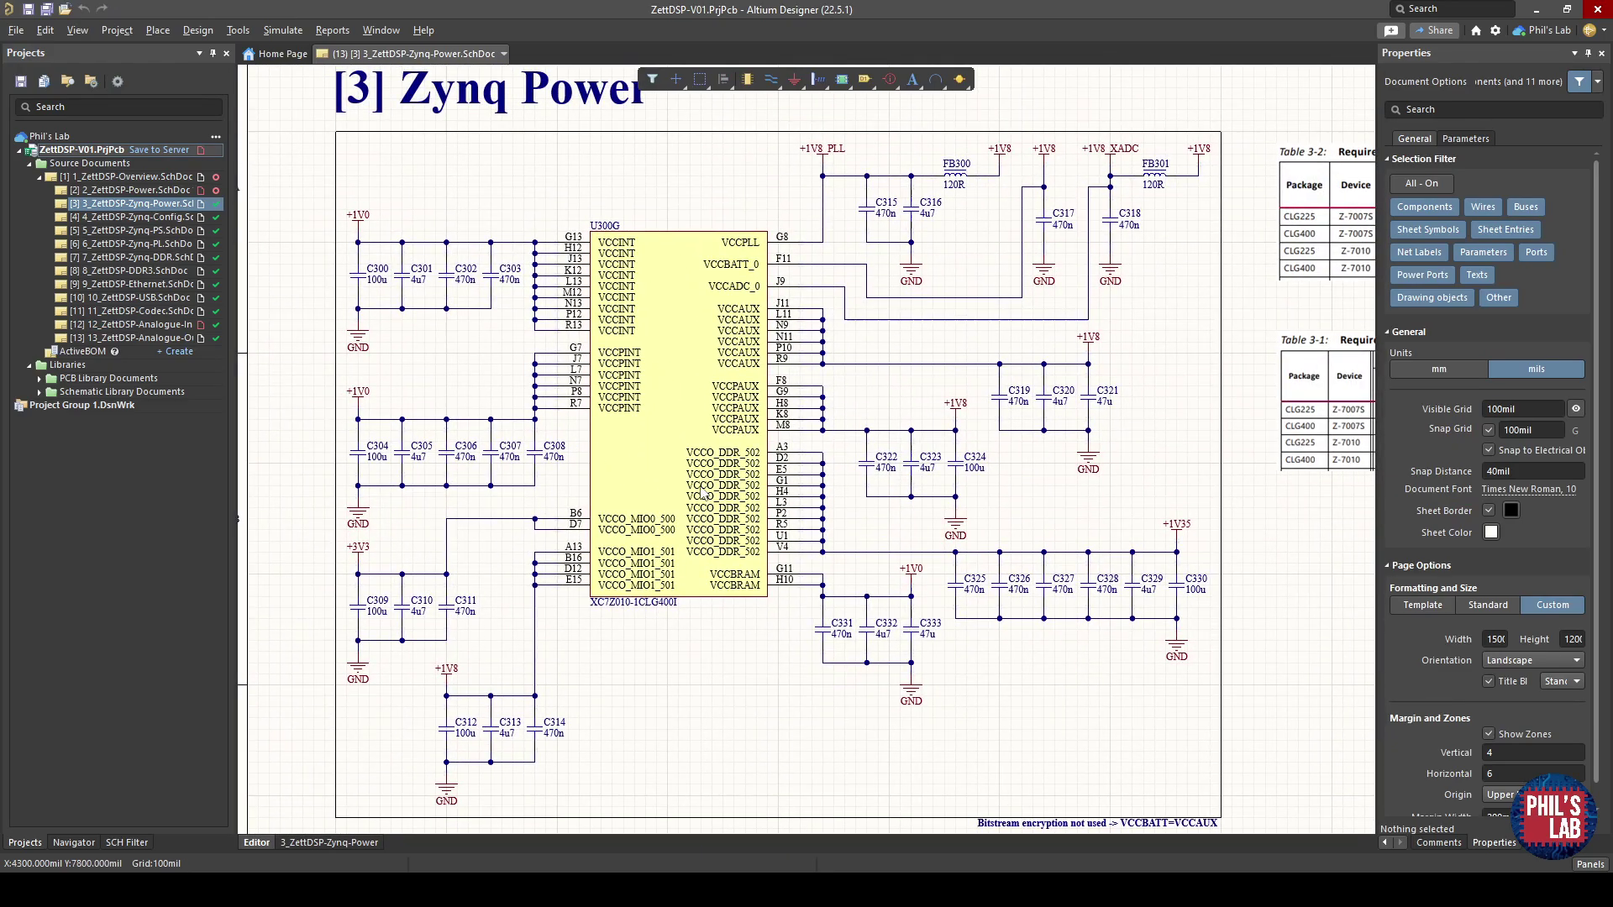
Zoom around U300G's XC7Z010 supply pins and their decoupling capacitors.
ctrl+scroll(695, 477, up, 3)
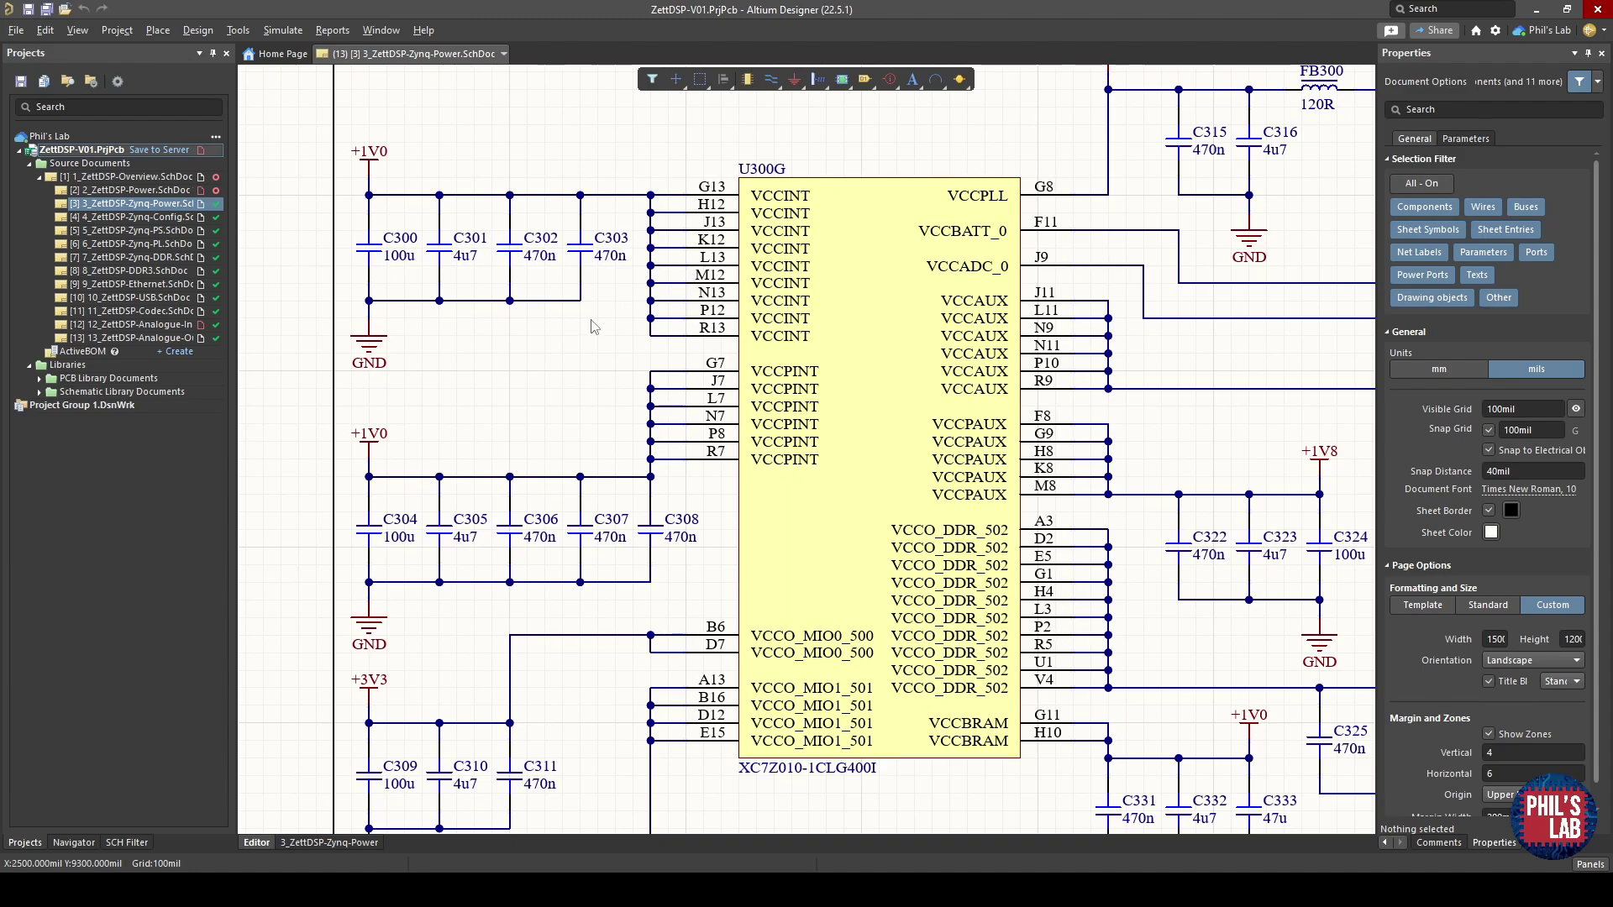
ctrl+scroll(458, 515, up, 1)
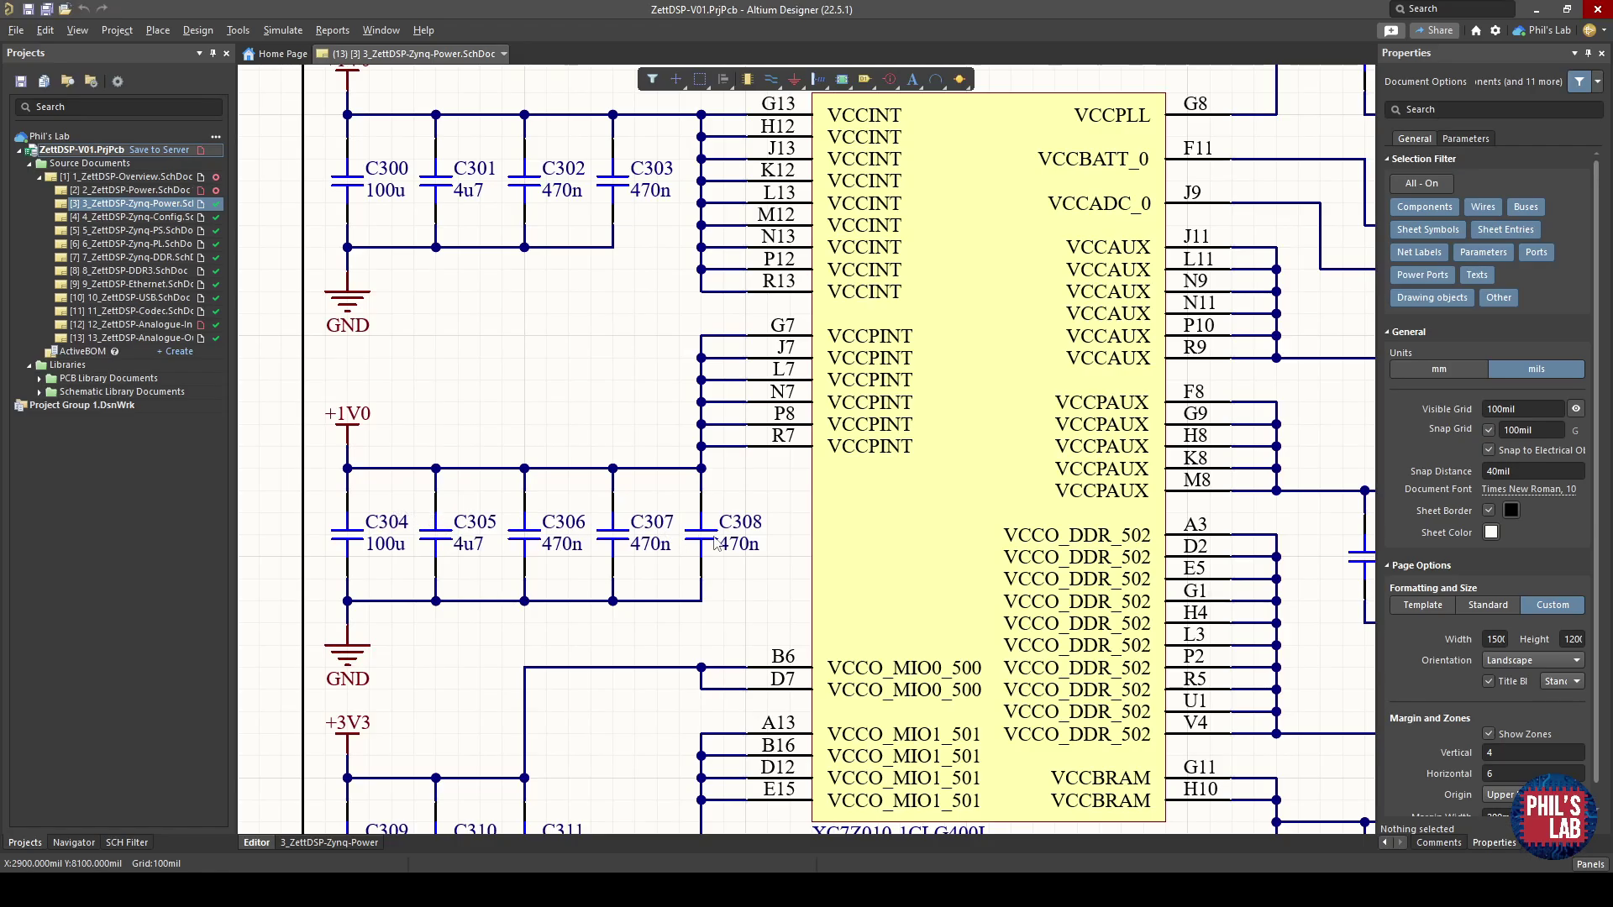
ctrl+scroll(714, 542, up, 2)
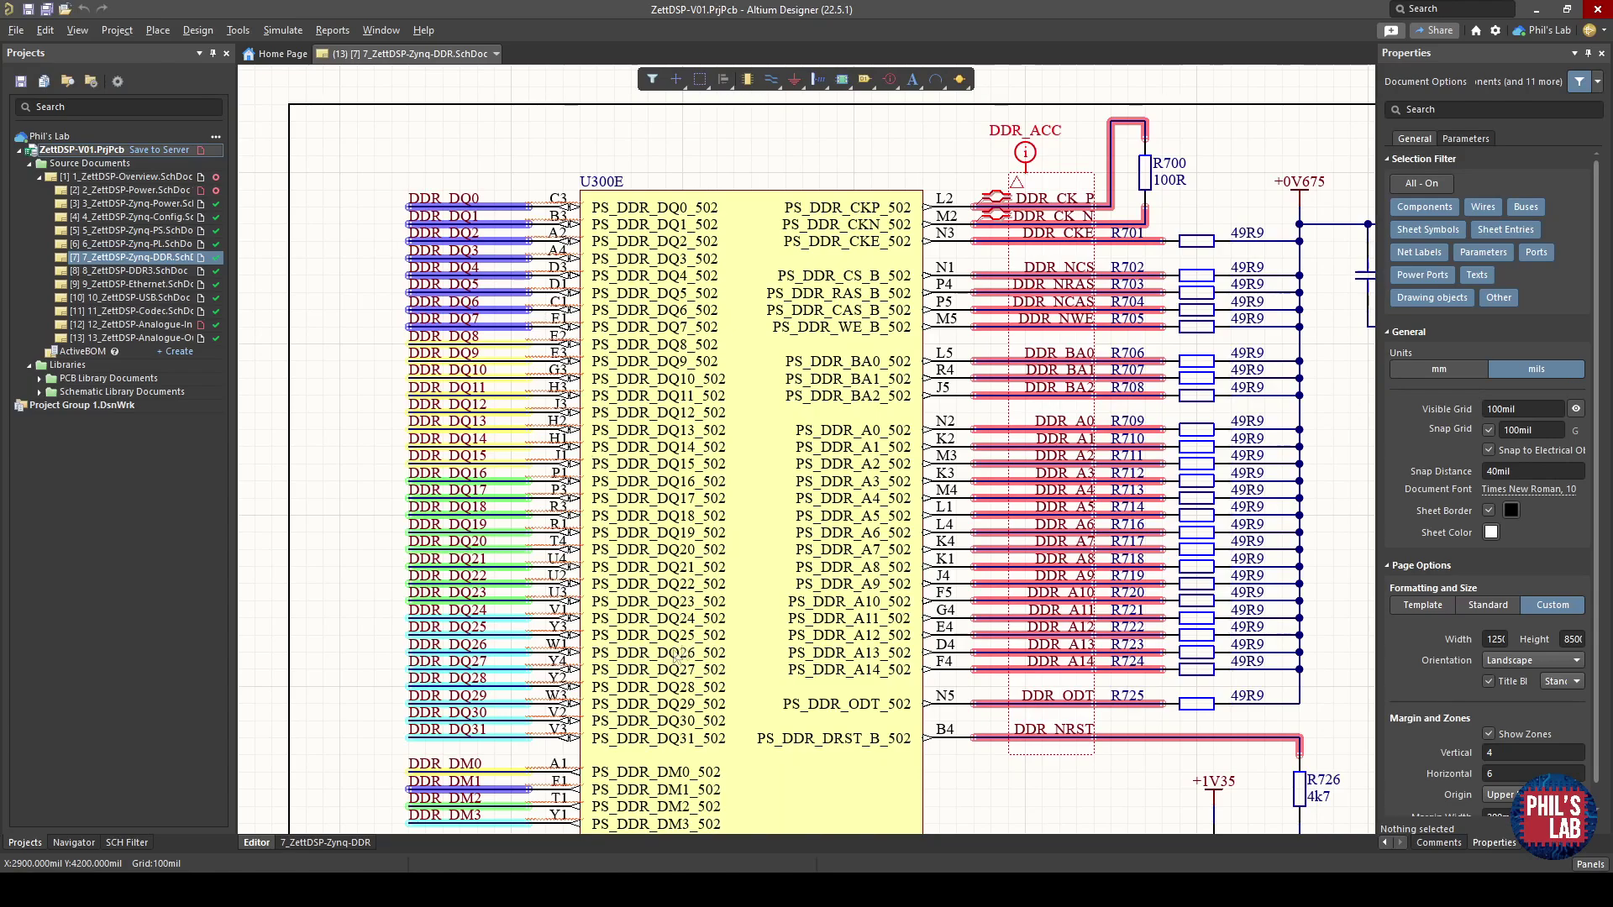
Scroll the DDR sheet view up and to the right.
ctrl+scroll(502, 277, up, 1)
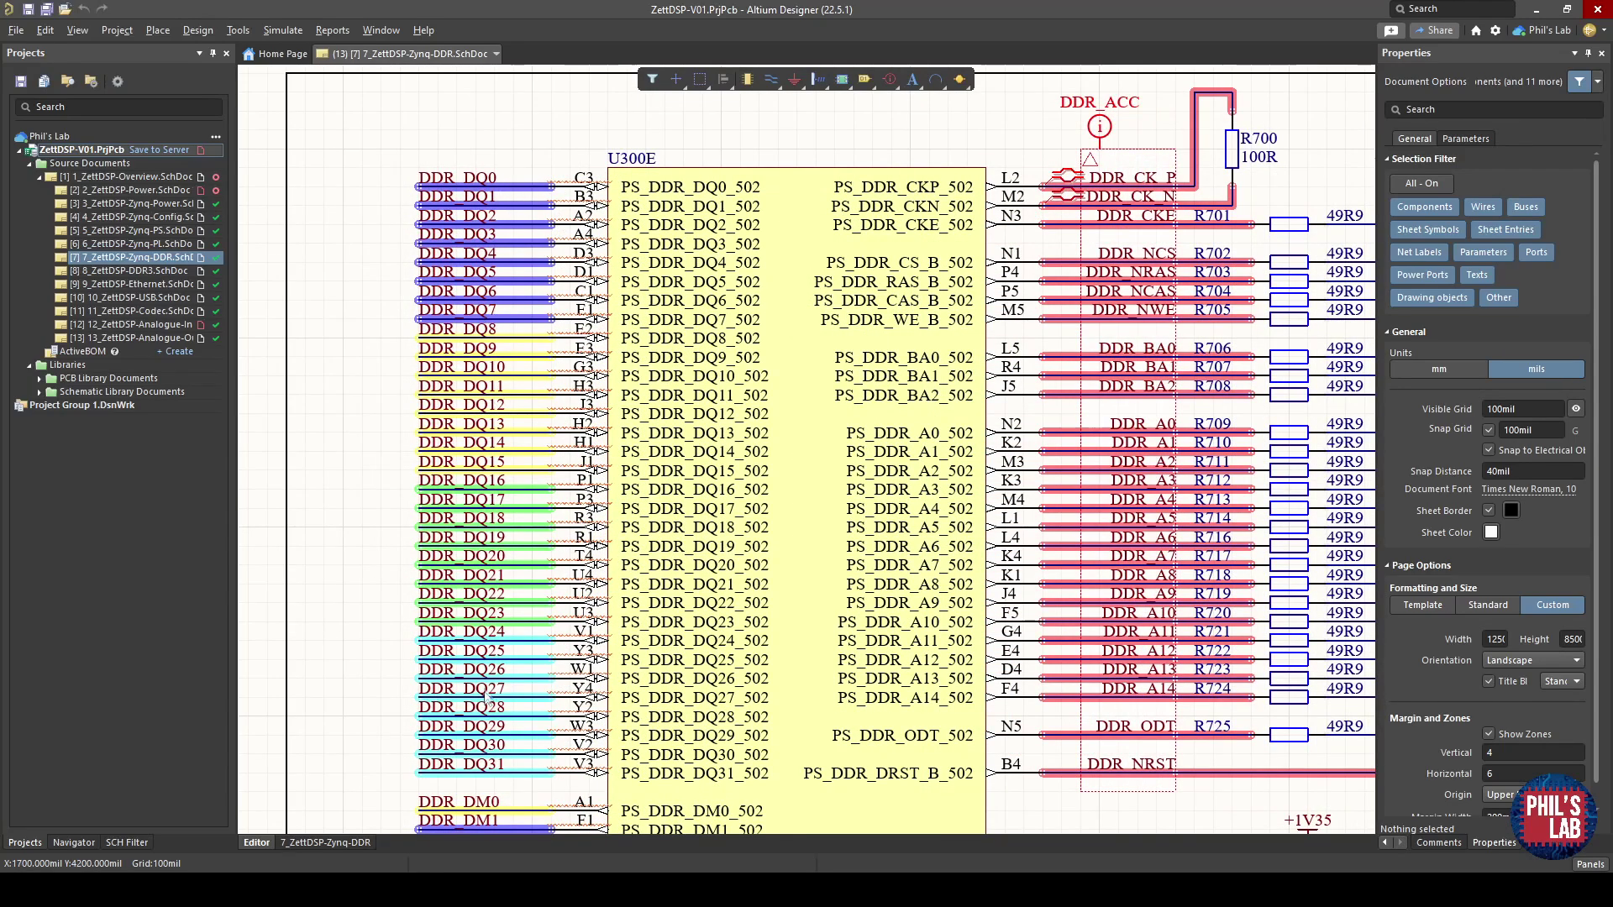
shift+scroll(798, 689, right, 1)
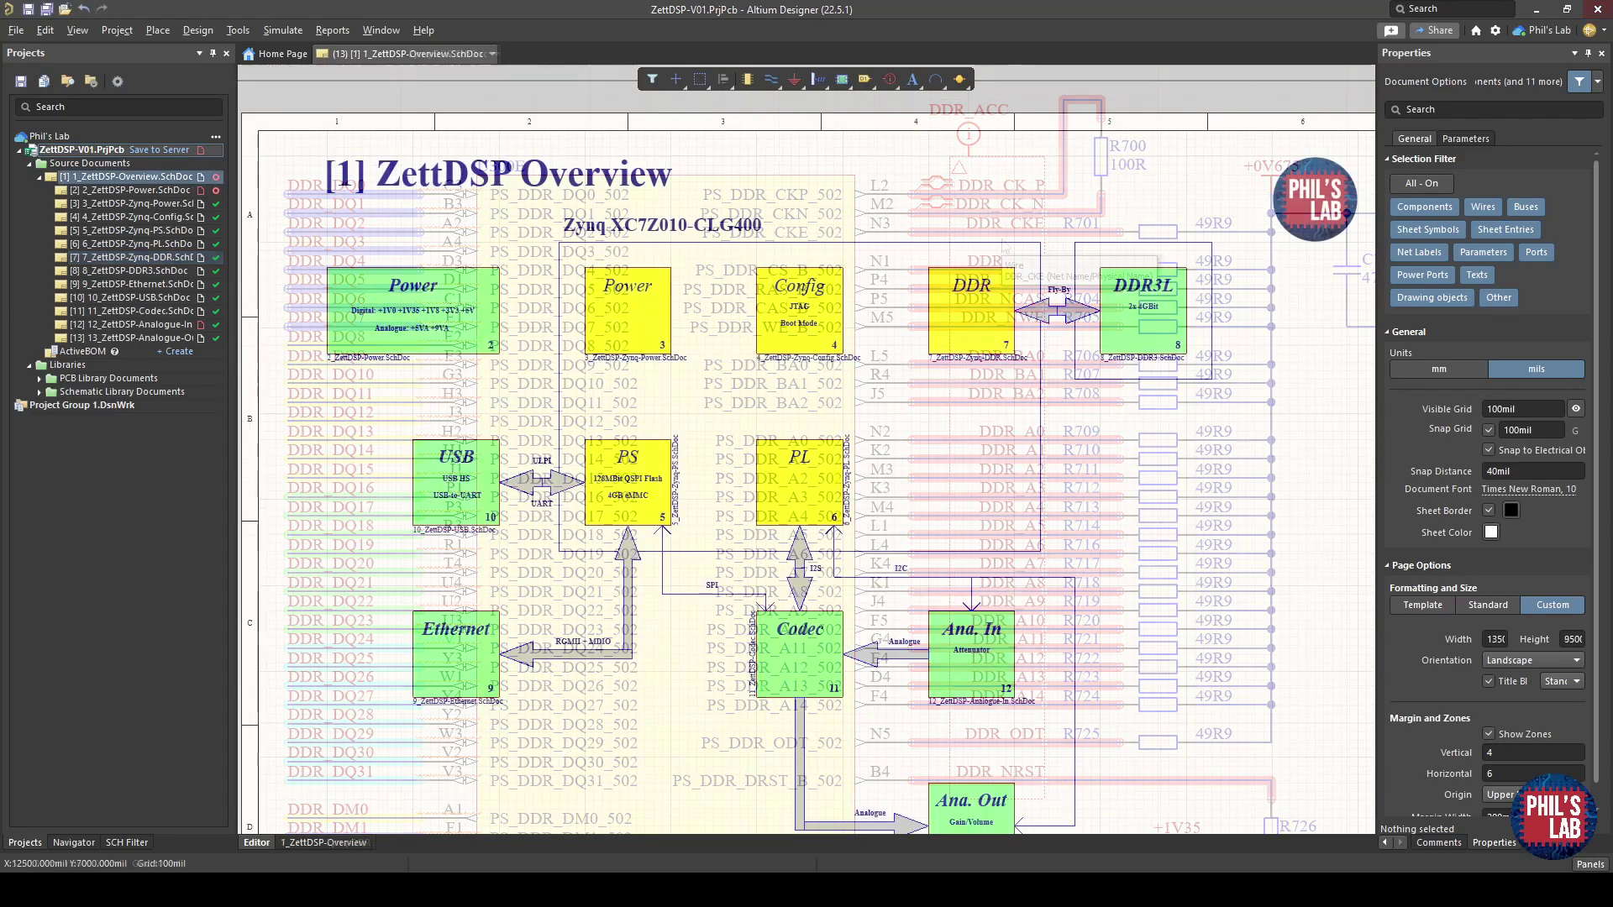
Pan the Overview sheet into view, then open 2_ZettDSP-Power.SchDoc from the Projects panel.
right_drag(958, 679, 1006, 633)
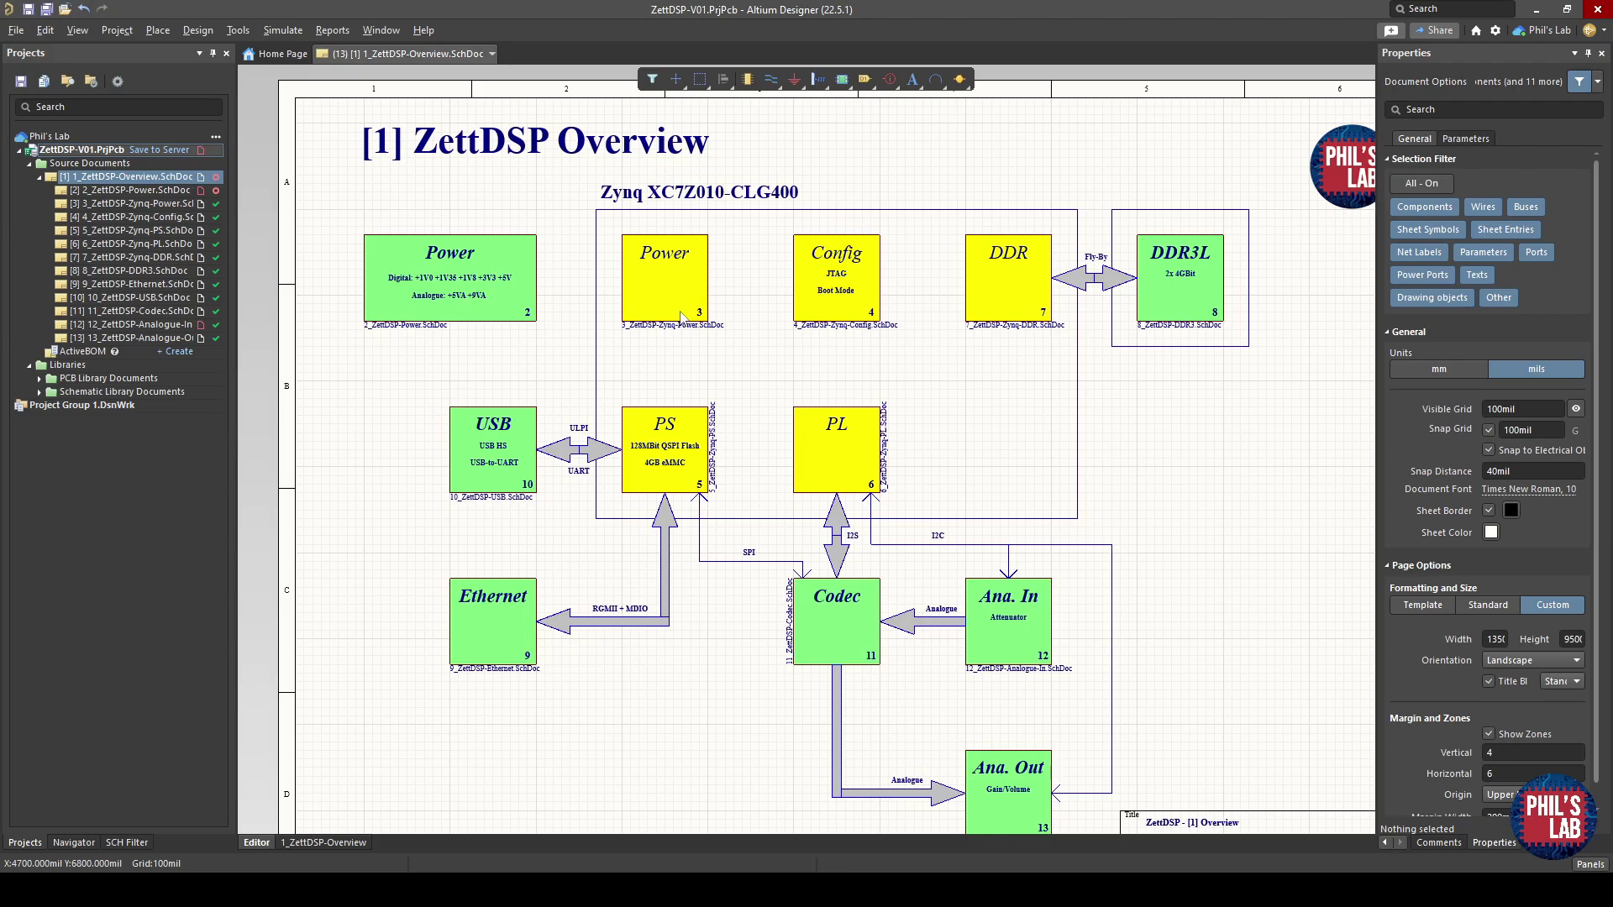
double_click(135, 191)
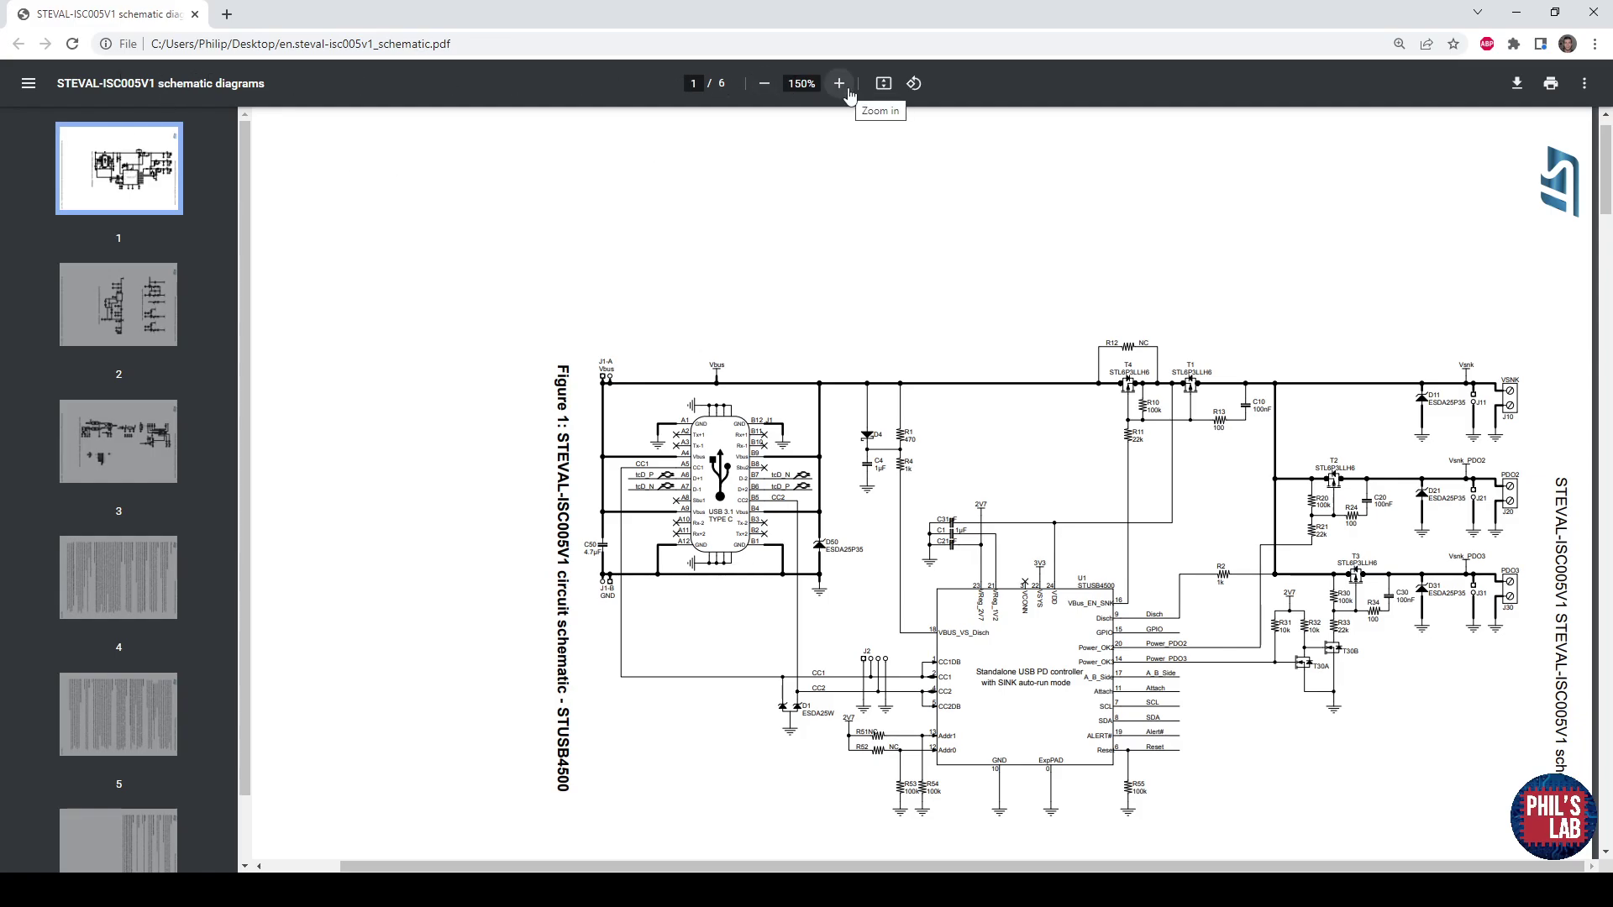
Zoom page 1 to 250% and pan across the STUSB4500 controller circuit.
click(838, 84)
ctrl+scroll(911, 310, up, 2)
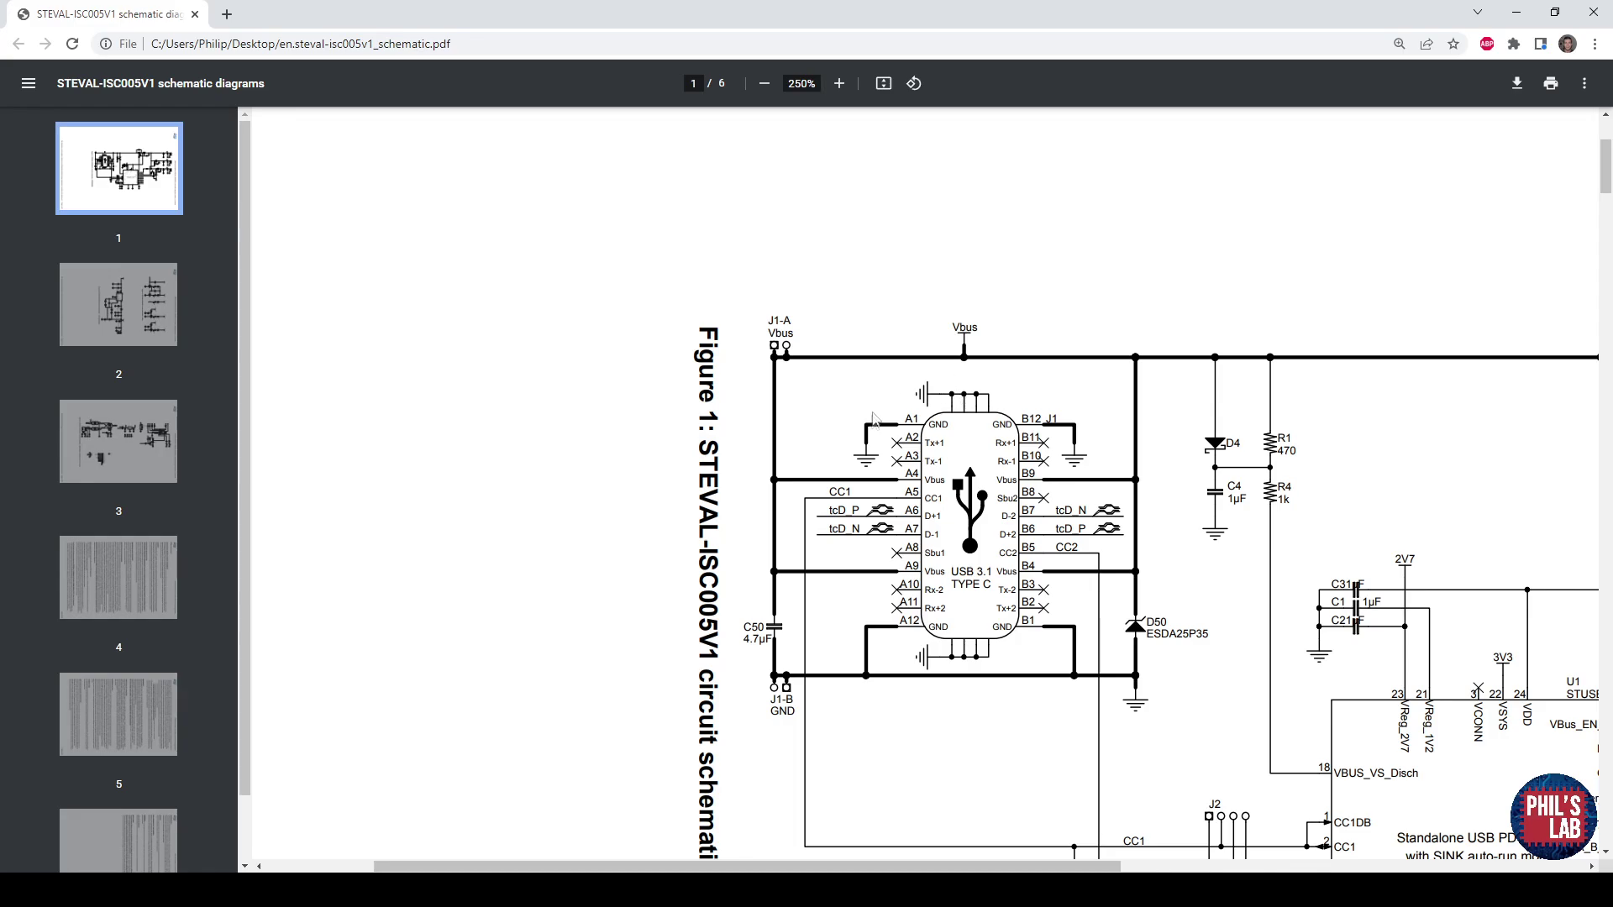
scroll(978, 481, down, 3)
scroll(978, 481, right, 5)
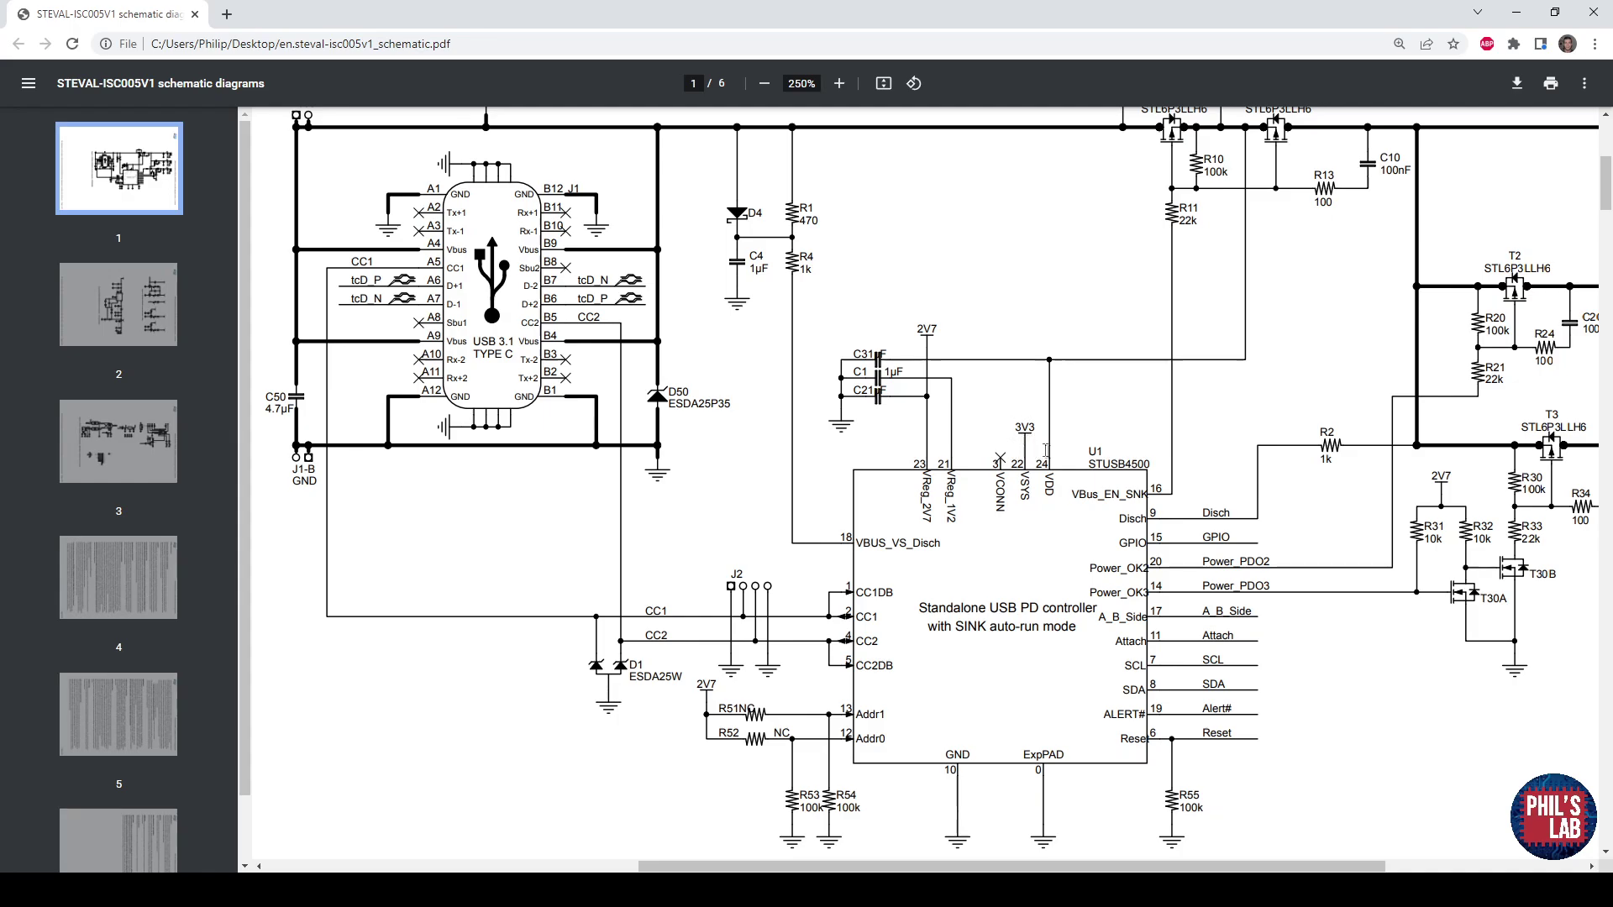
Magnify to 400%, move to page 2's LED circuit, and select then deselect the GPIO label.
click(839, 83)
click(838, 83)
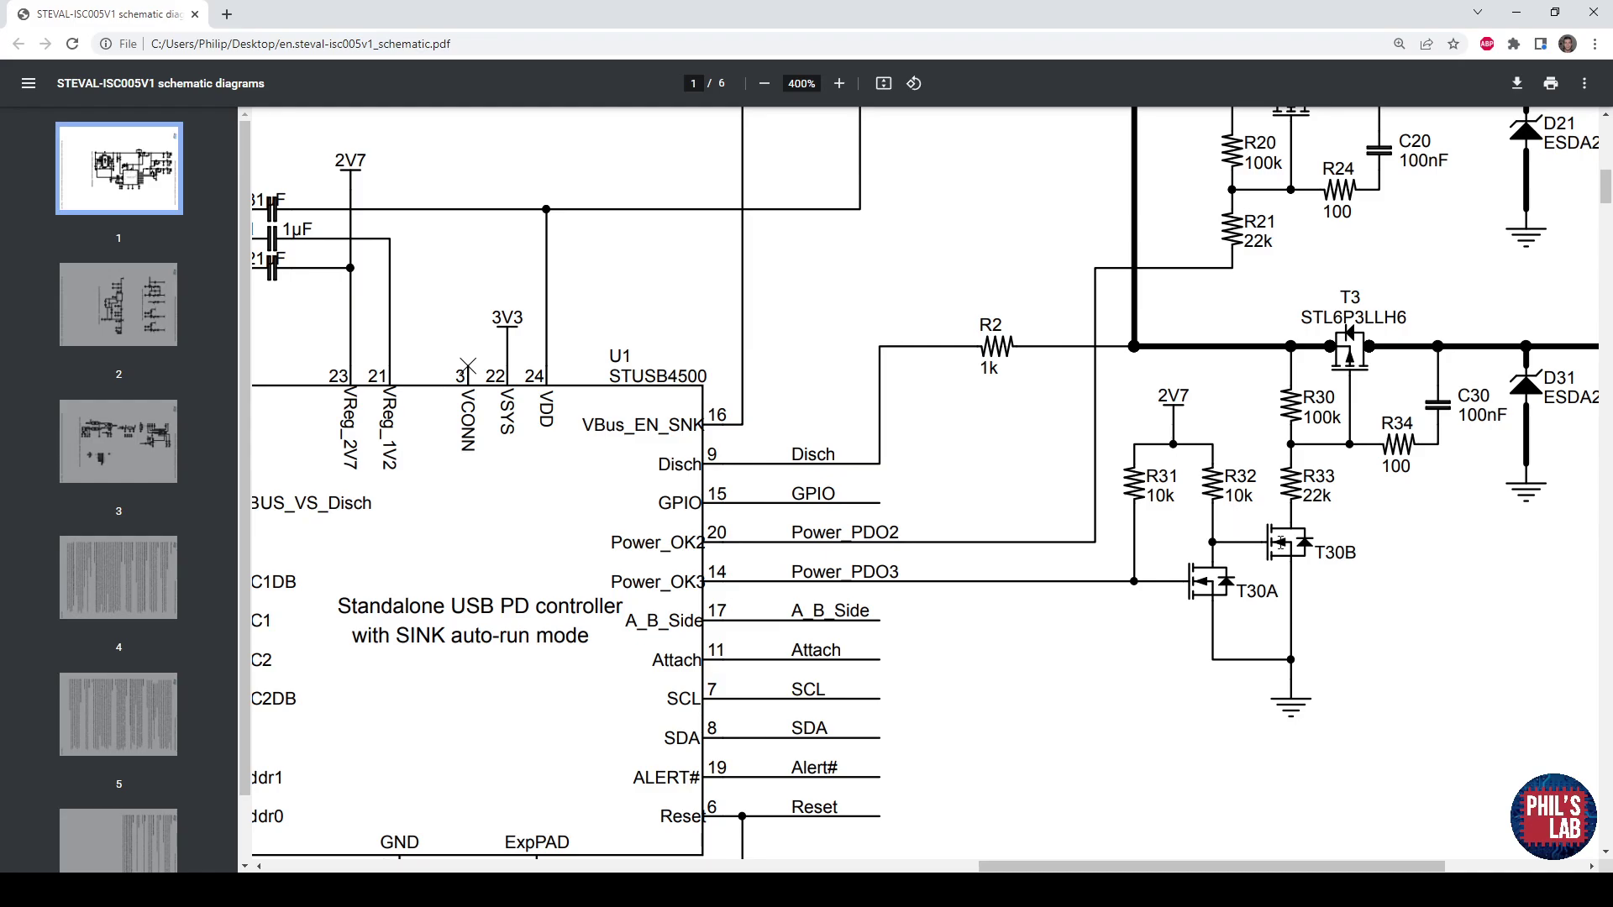
scroll(1298, 545, up, 1)
scroll(1298, 544, right, 2)
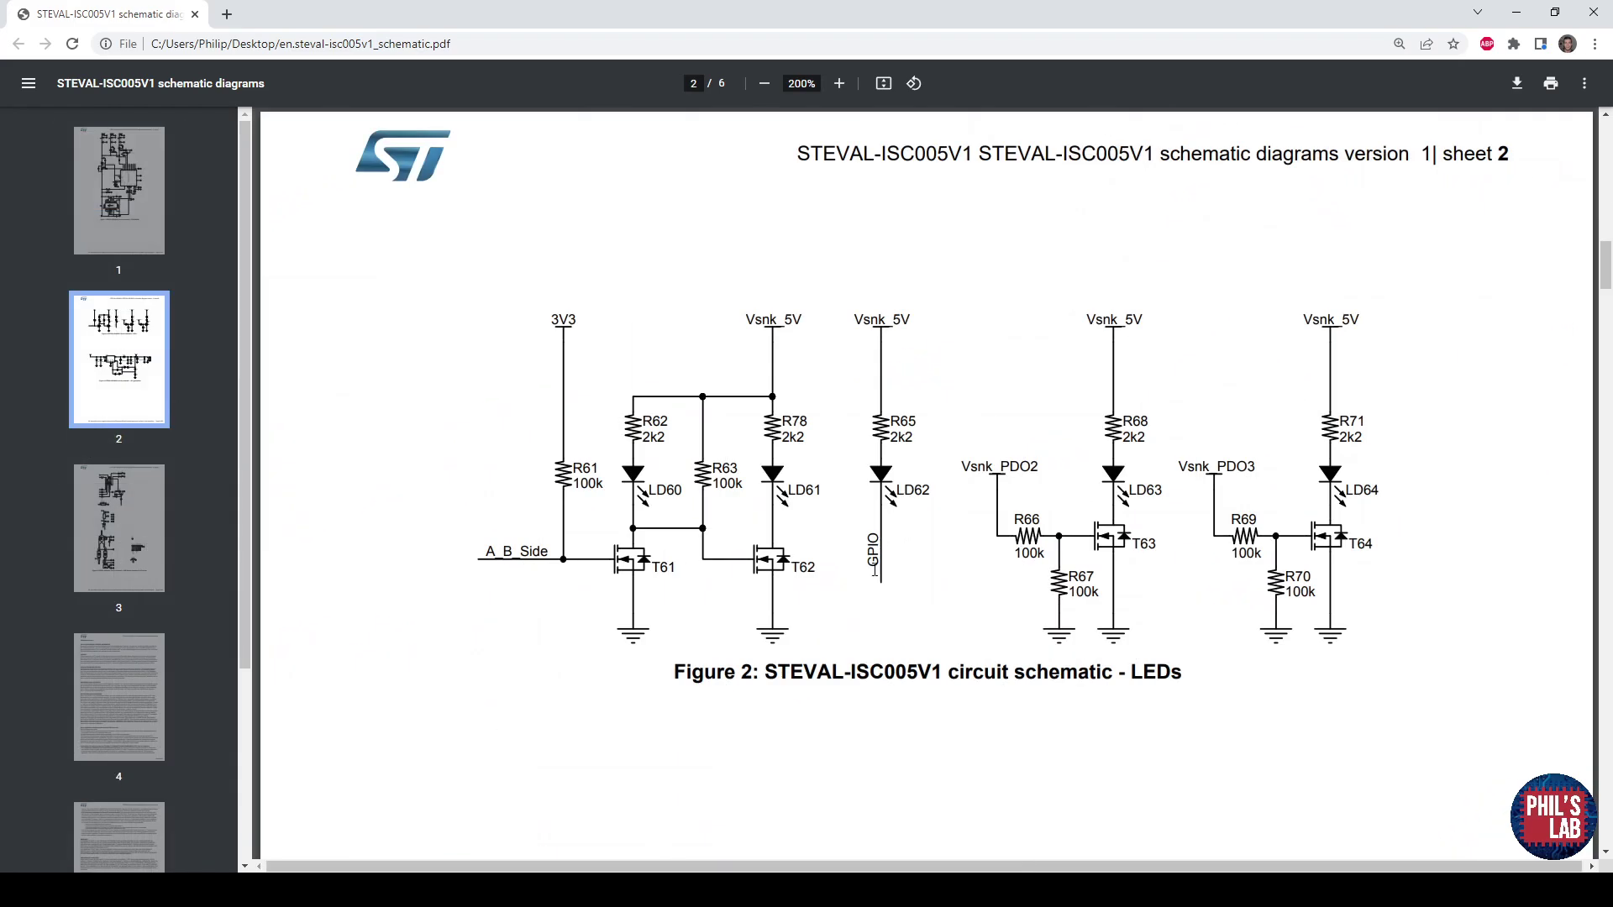
mouse_move(873, 577)
mouse_down()
mouse_move(874, 531)
mouse_move(872, 567)
mouse_up()
click(896, 552)
Scroll back and forth through pages 1 and 2 of the schematic PDF.
drag(1606, 267, 1605, 173)
scroll(1093, 399, up, 3)
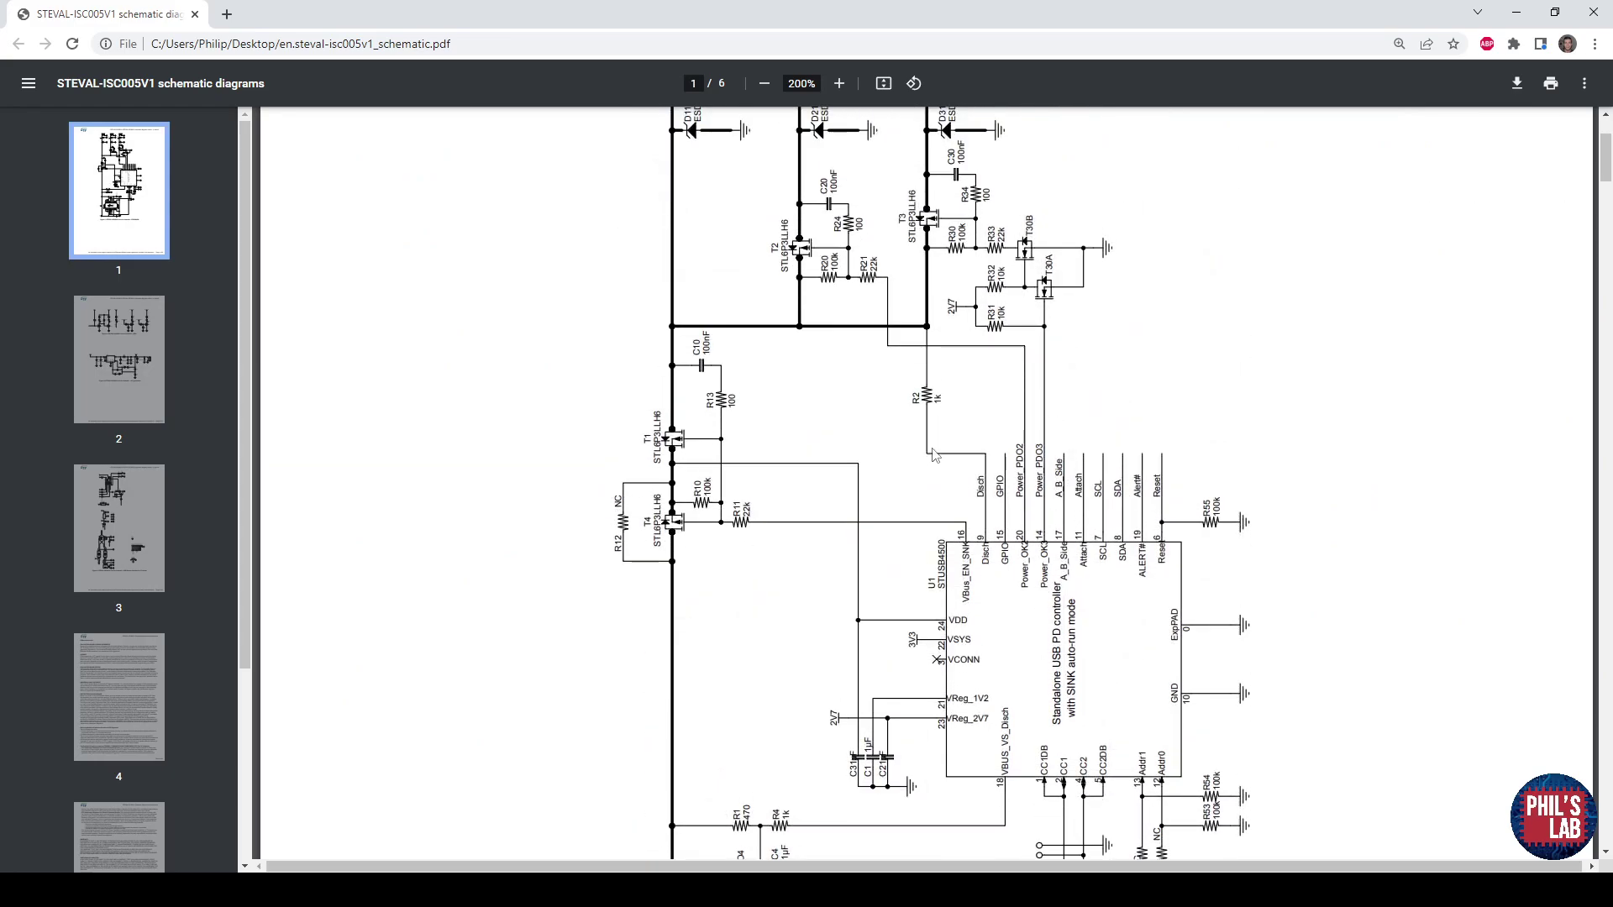
scroll(935, 455, up, 2)
scroll(898, 569, down, 20)
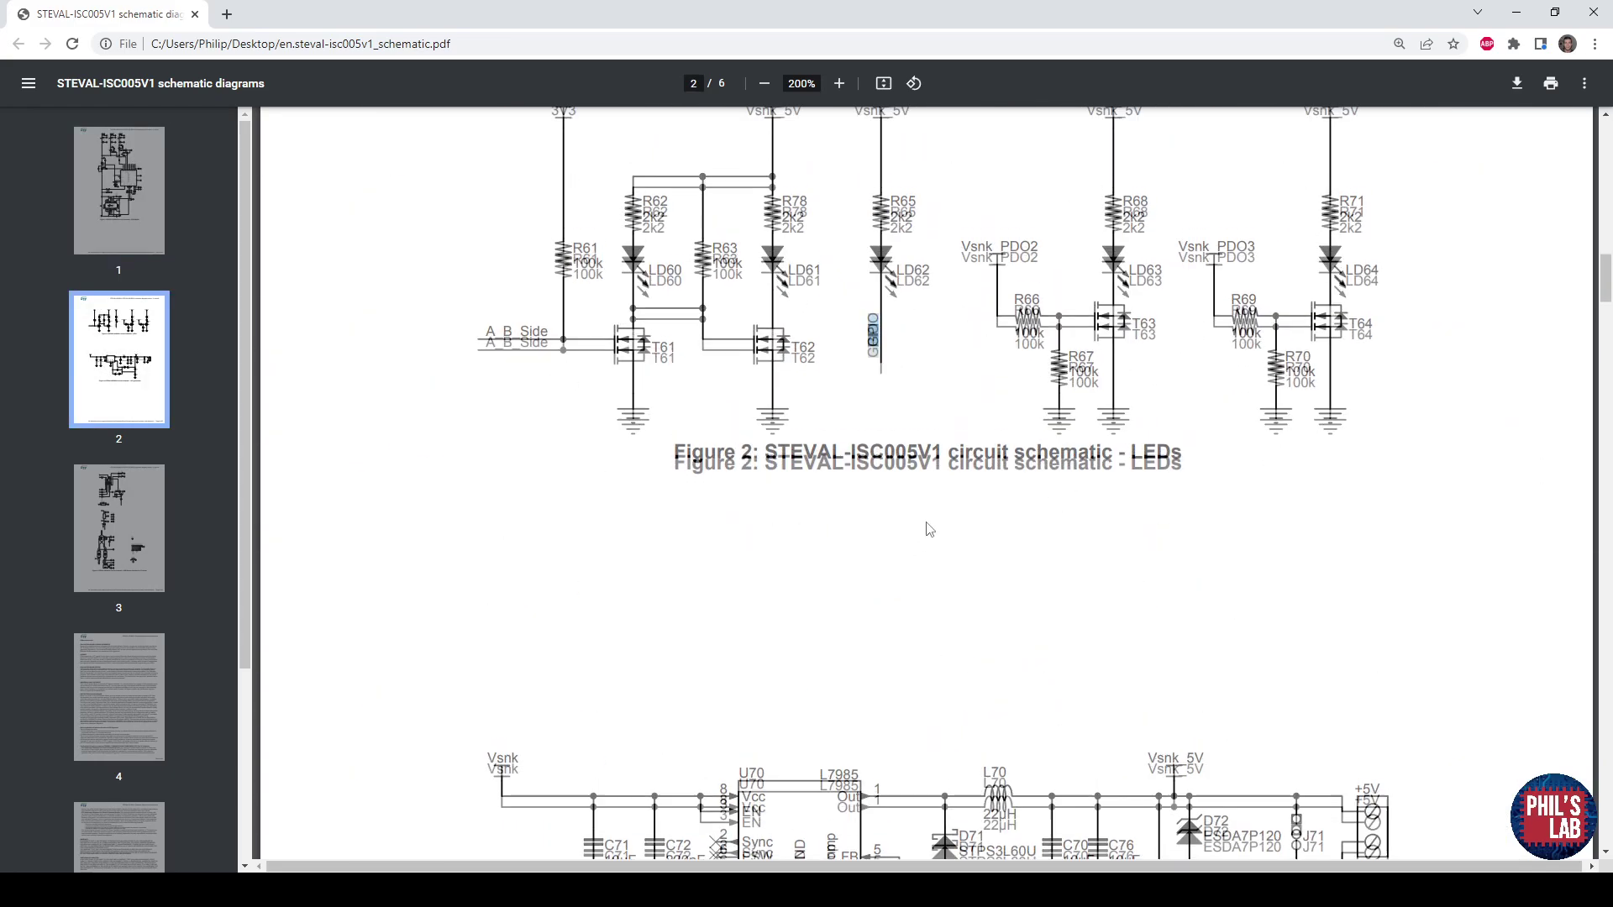
scroll(932, 504, up, 1)
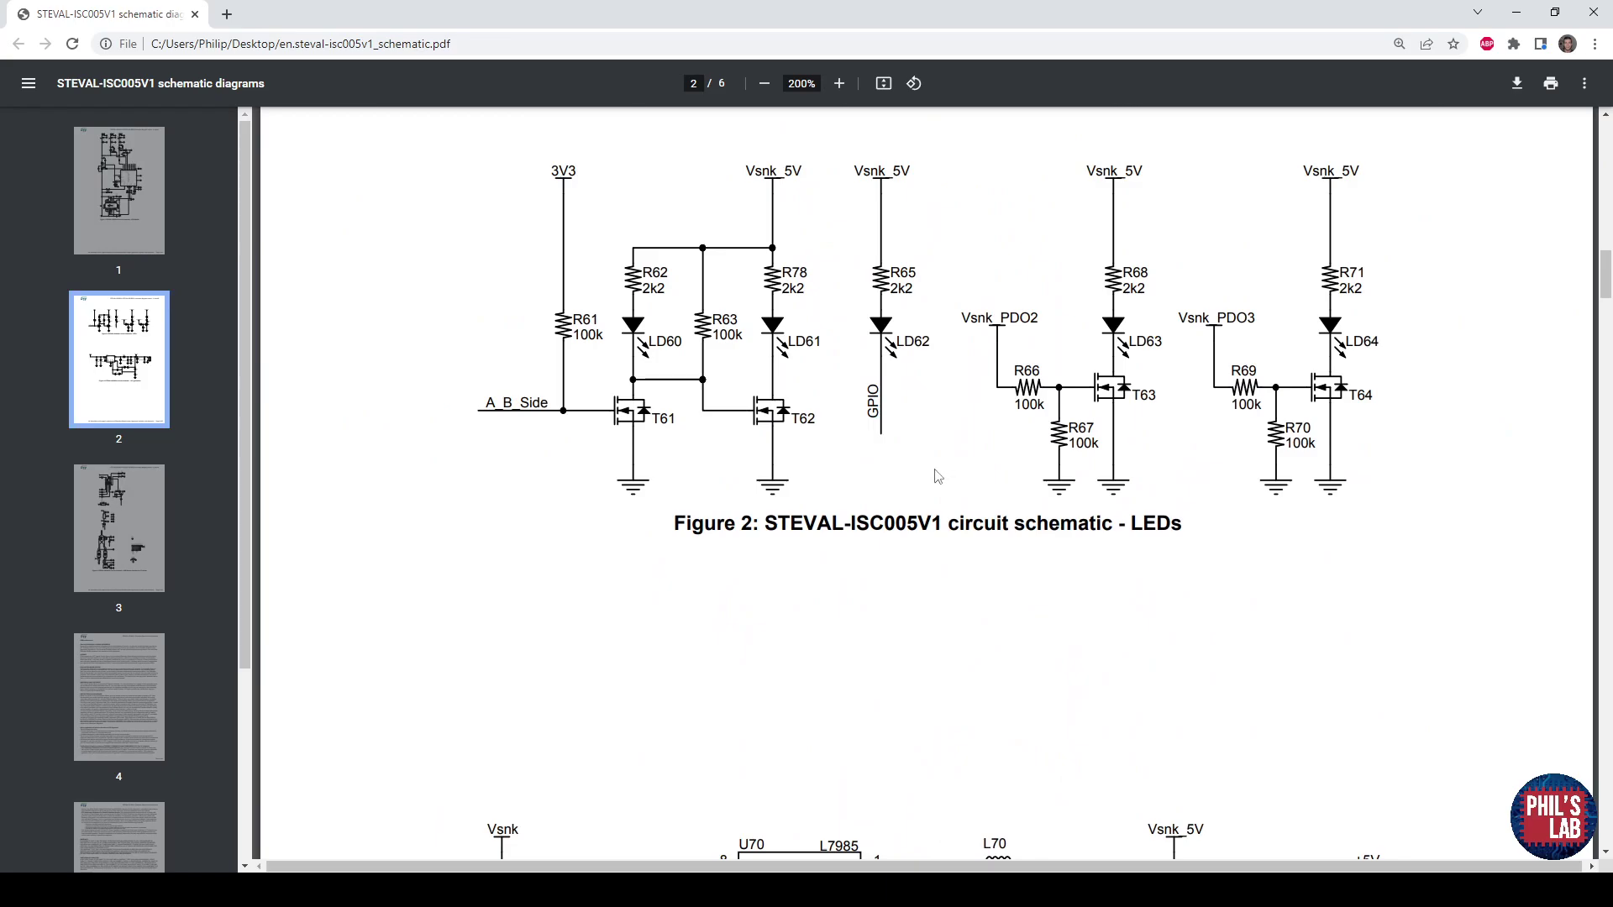
scroll(938, 476, down, 3)
scroll(935, 480, down, 3)
Zoom to 300% on the L7985 regulator circuit, then scroll on to page 3's Figure 4.
click(838, 83)
click(838, 83)
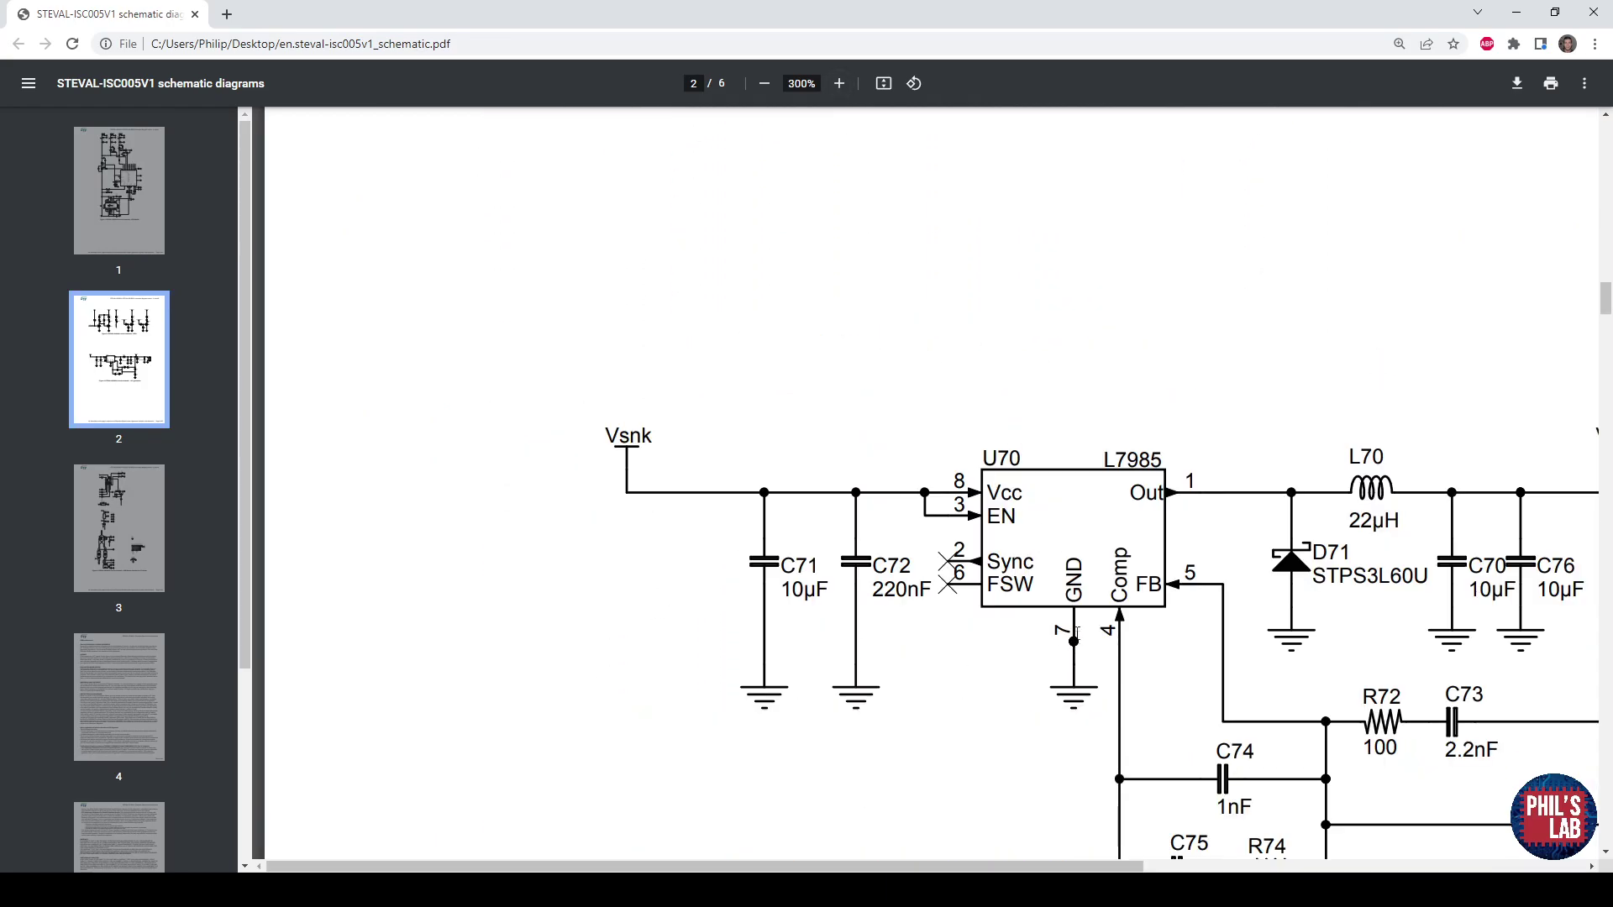
scroll(1077, 638, down, 2)
scroll(1077, 638, right, 3)
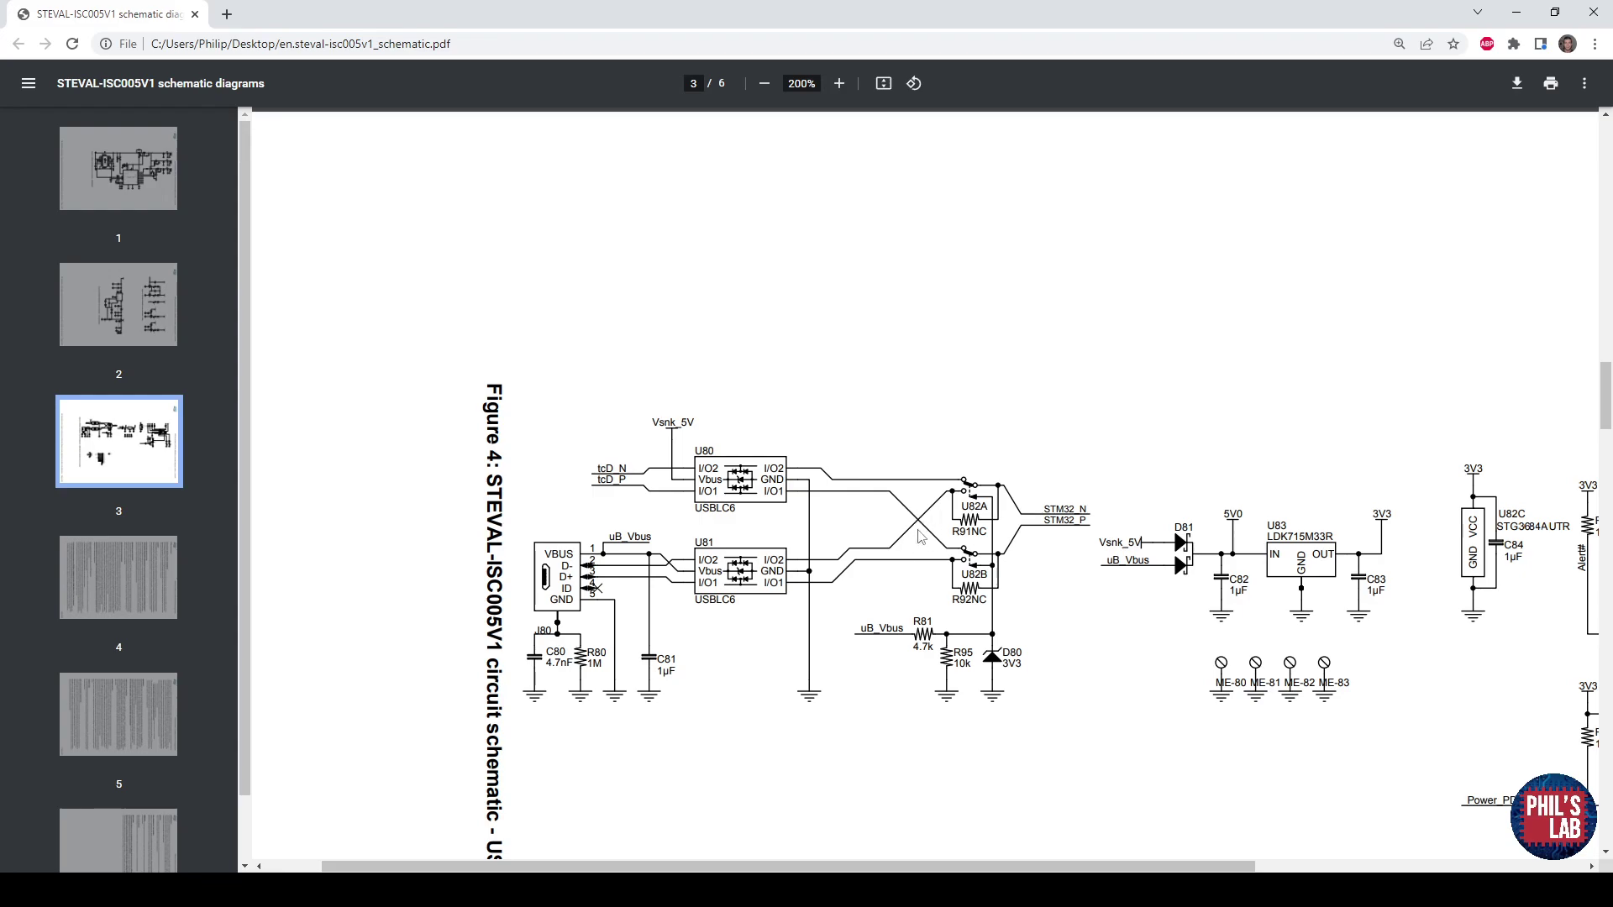
Highlight the Vsnk_5V net label and scroll across page 3's USB interface circuit.
drag(1149, 543, 1103, 542)
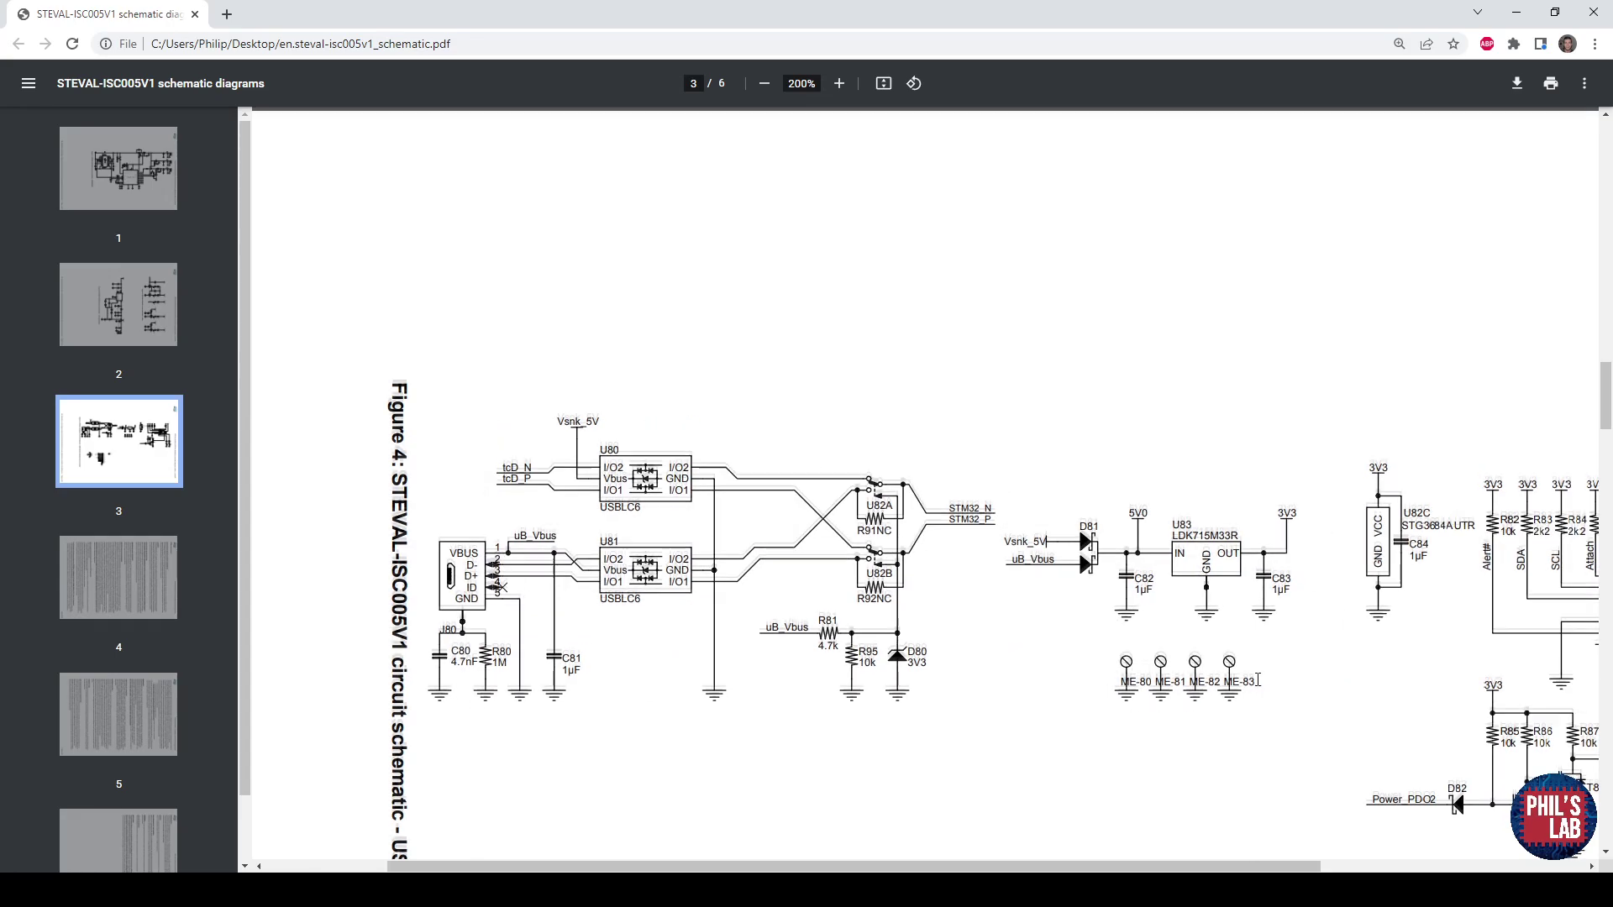
scroll(1247, 583, down, 2)
scroll(1332, 678, right, 3)
scroll(1332, 679, right, 2)
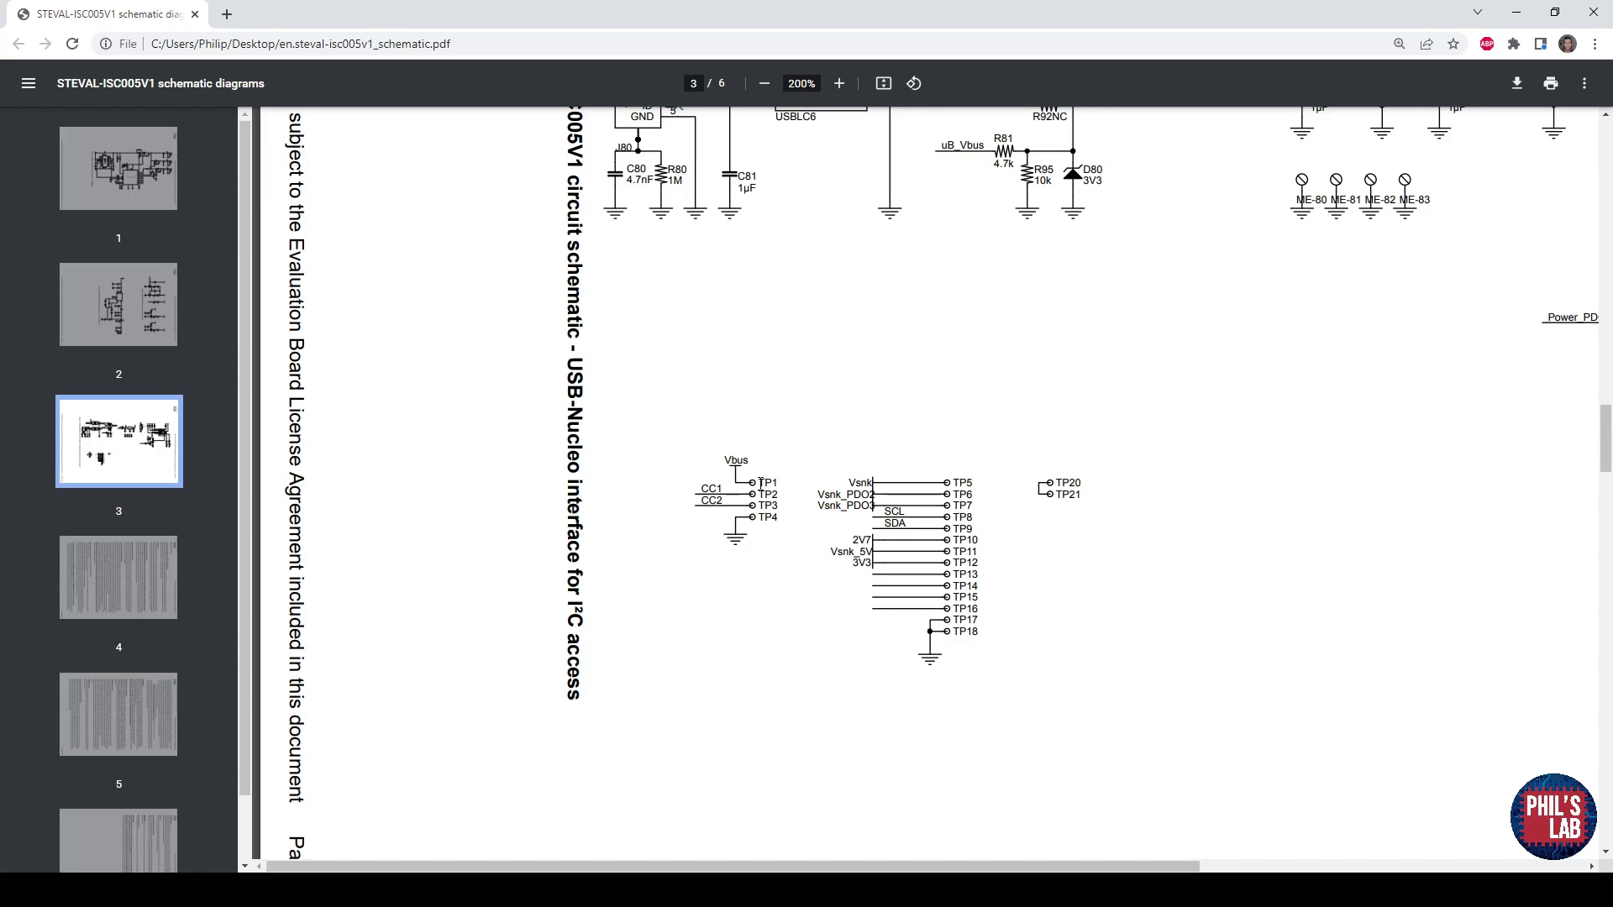
Scroll around the TP1–TP21 test point block for Vbus, CC1/CC2, SCL and SDA.
scroll(755, 481, up, 4)
scroll(757, 481, down, 3)
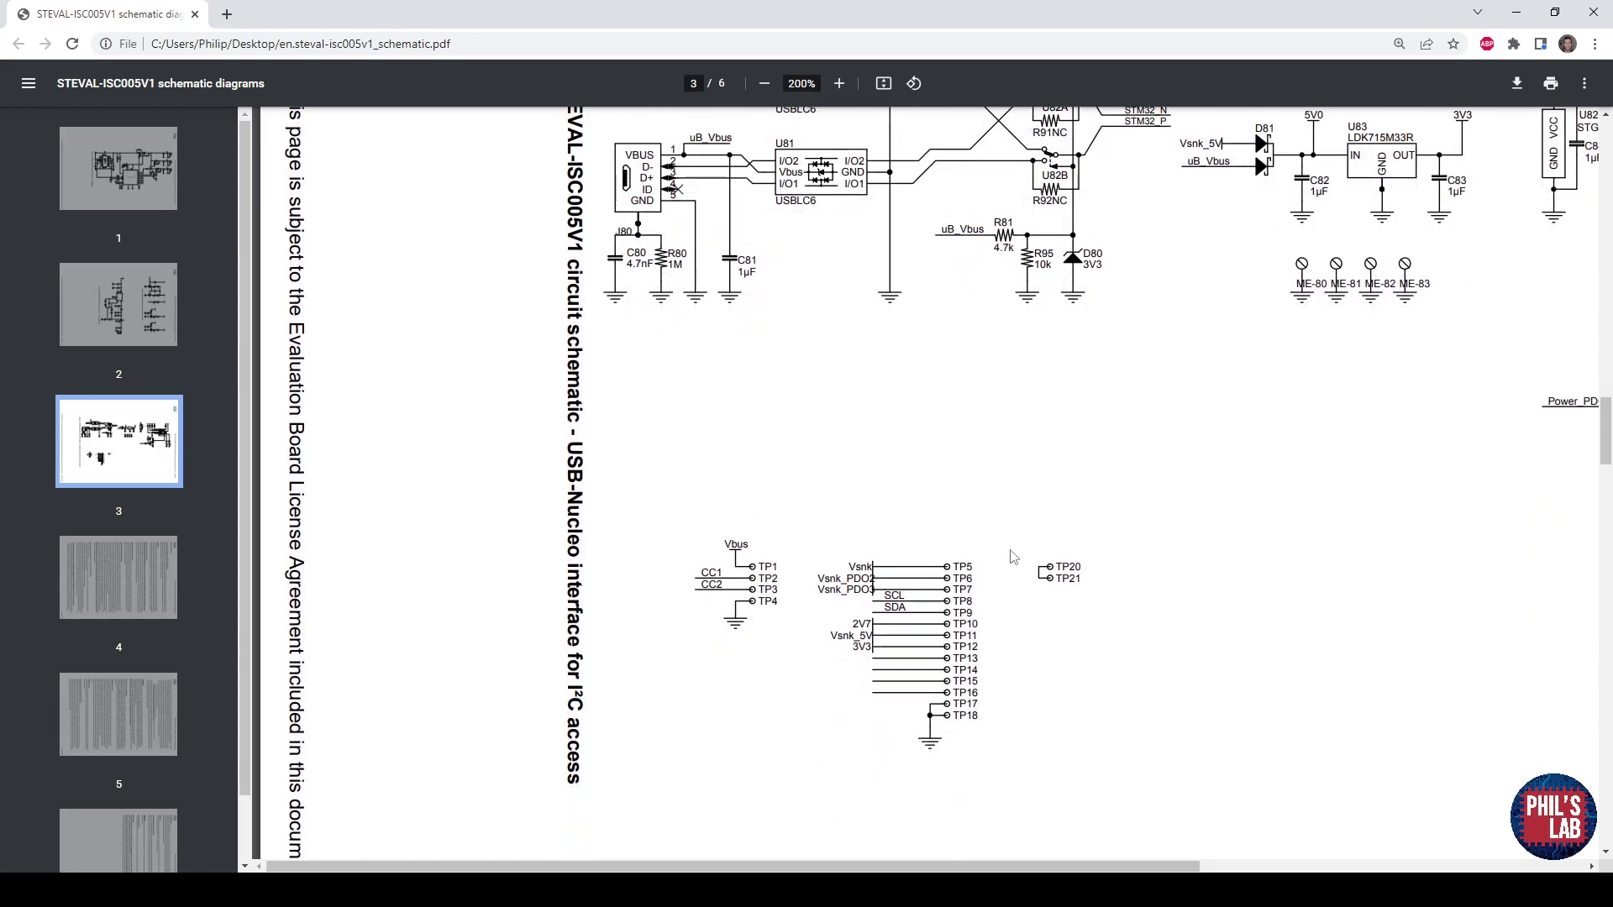
scroll(901, 710, down, 6)
scroll(908, 660, up, 3)
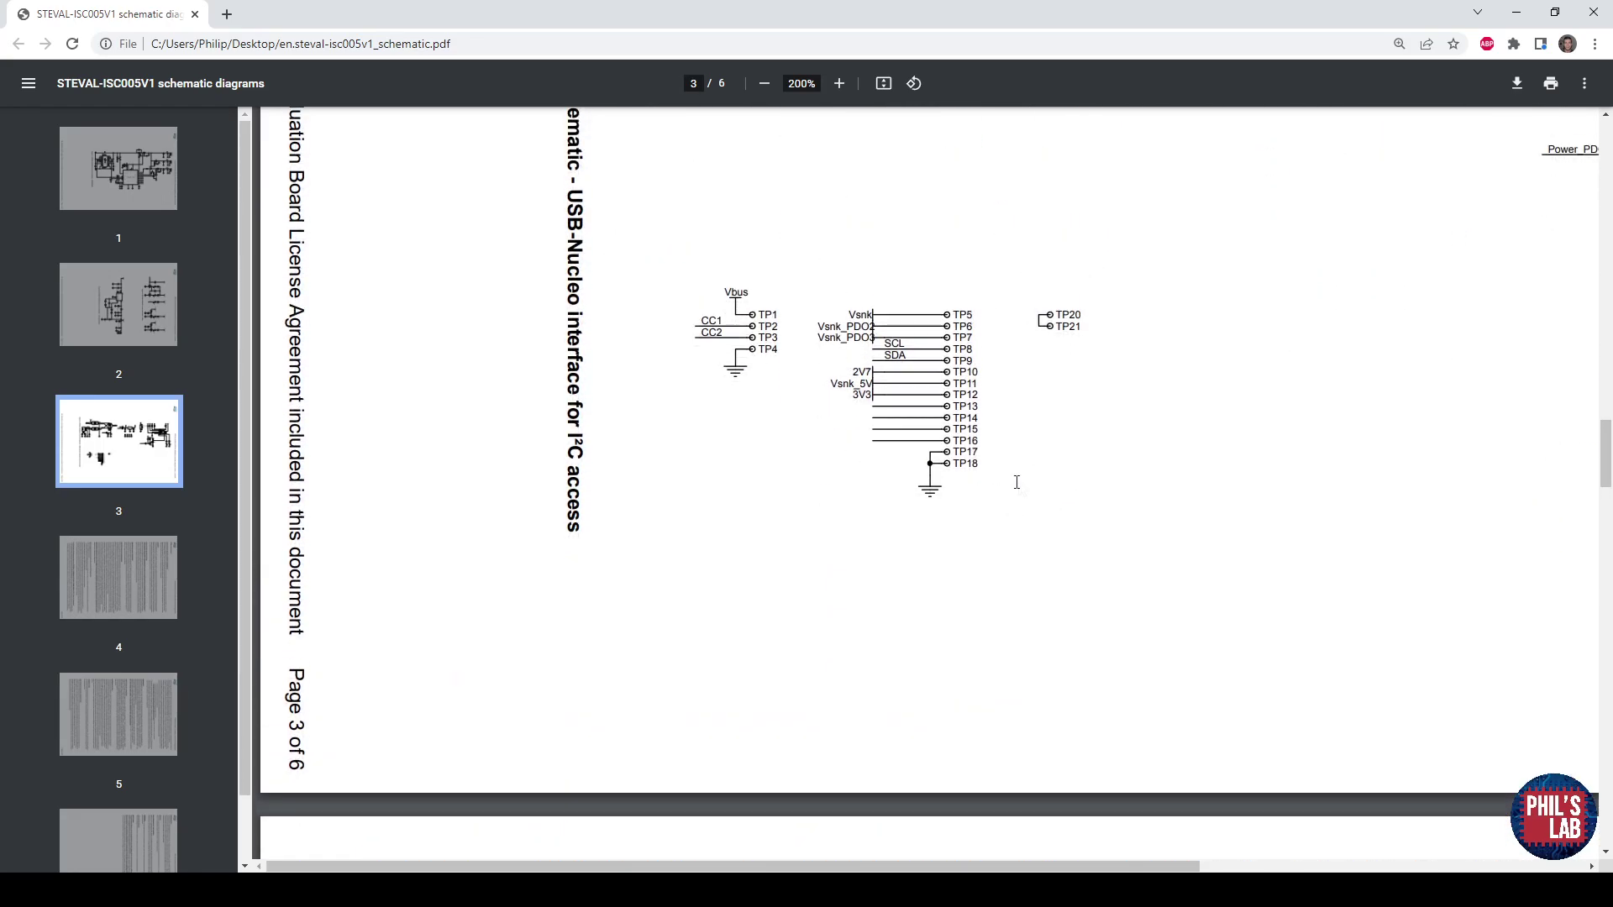